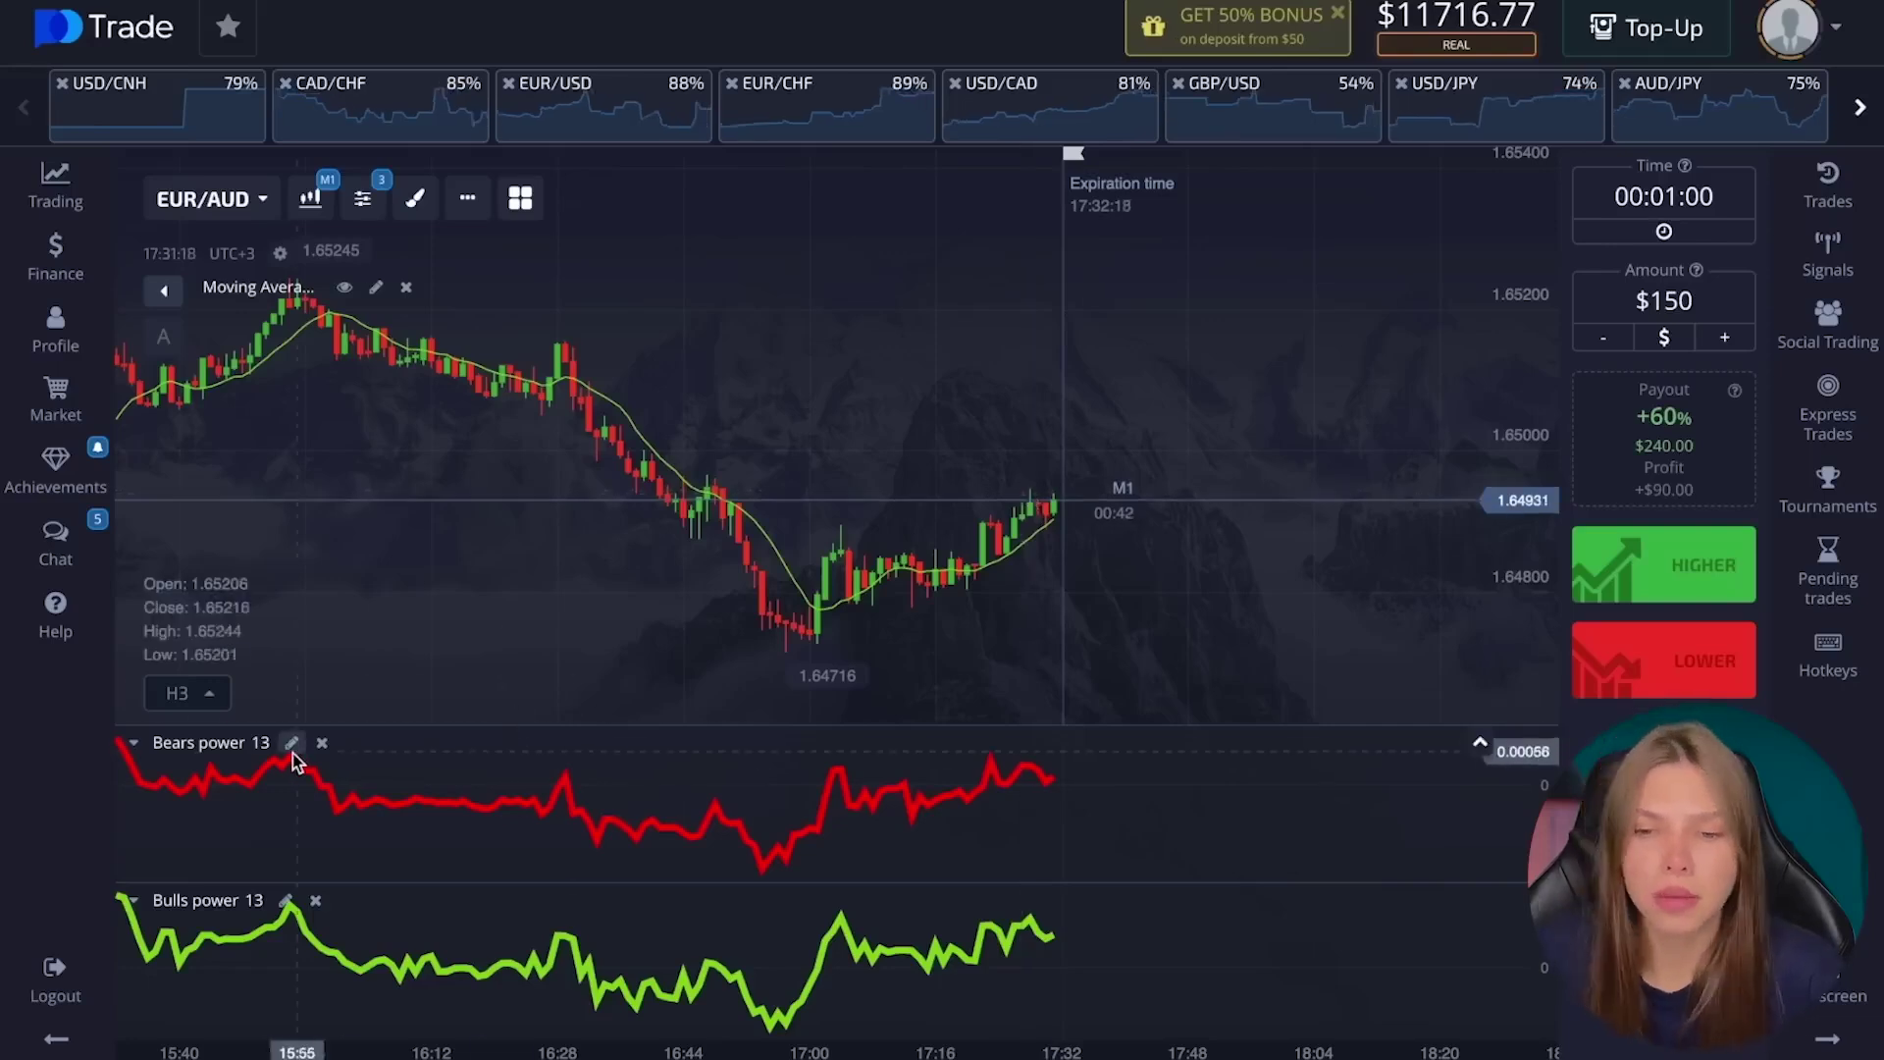
Switch the chart from EUR/AUD to the CAD/CHF pair, paying 85%.
{"action": "left_click", "coordinate": [324, 113]}
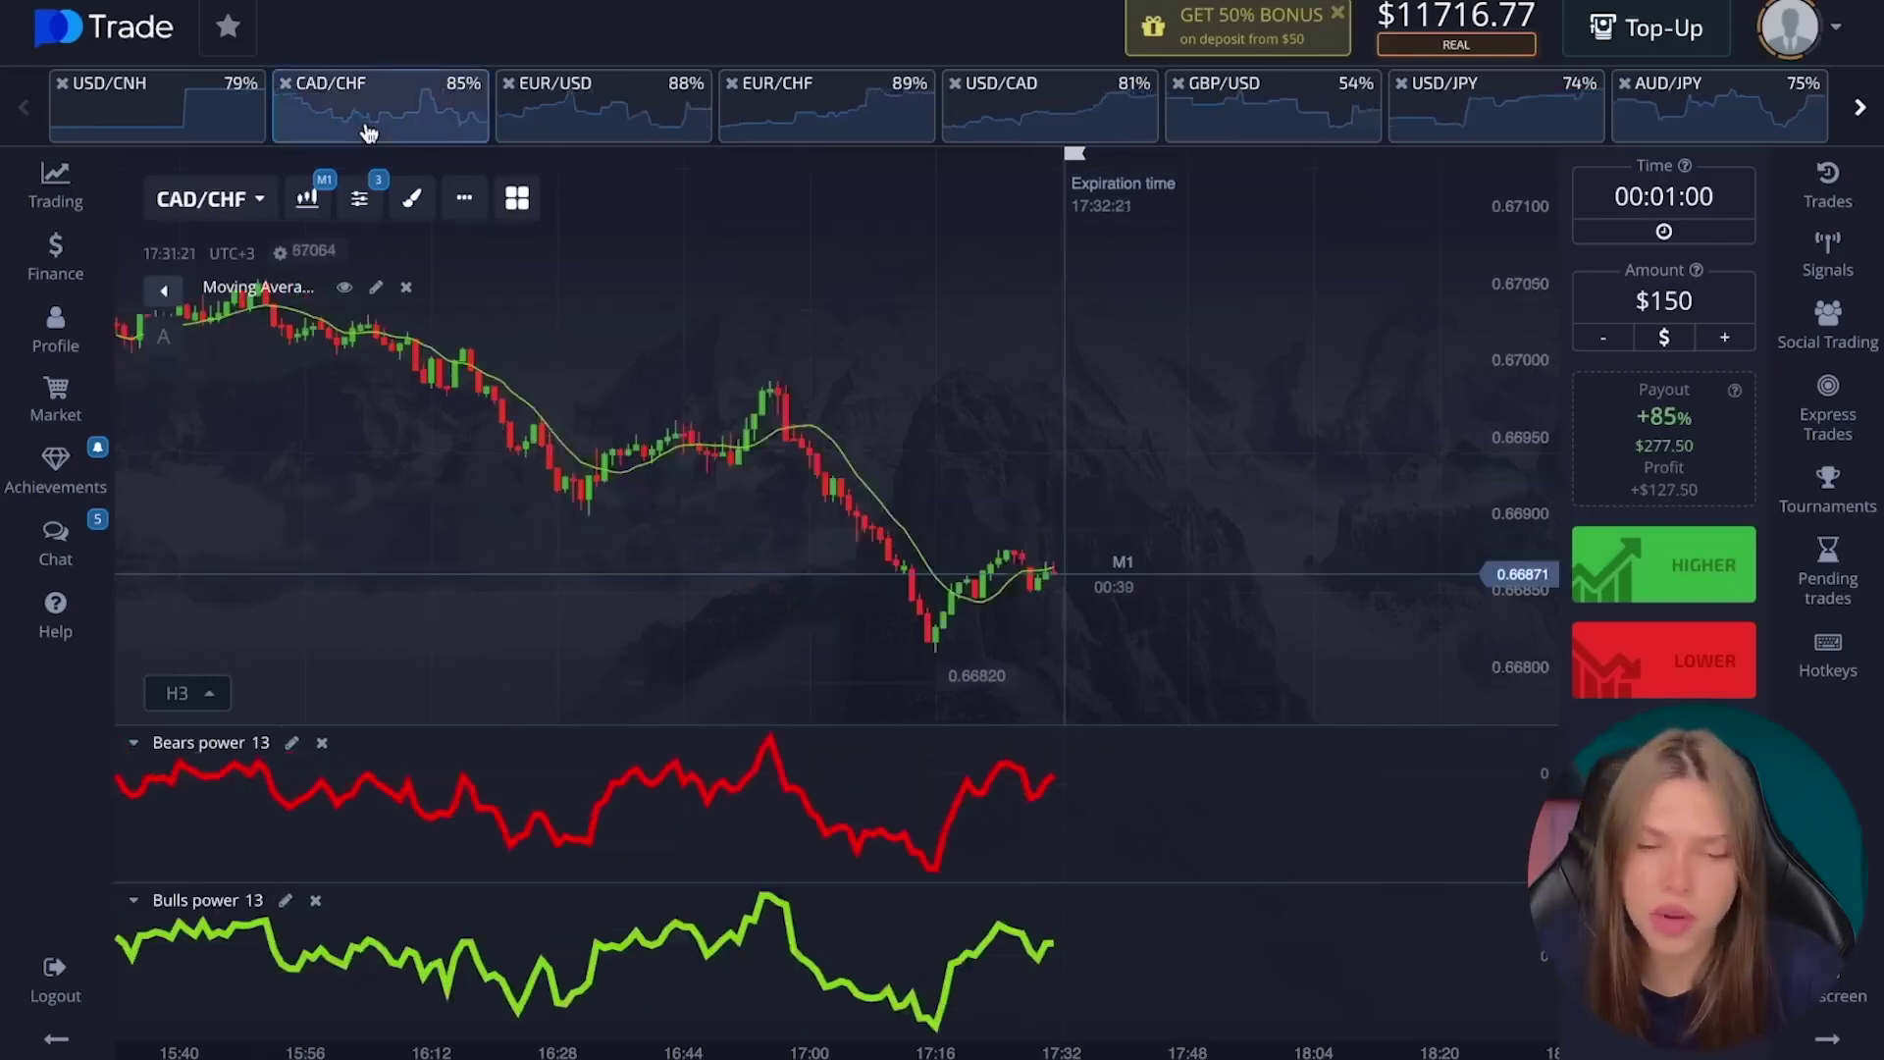
Flip through EUR/CHF, EUR/USD, USD/CNH and USD/CAD, ending on the USD/JPY chart.
{"action": "left_click", "coordinate": [739, 127]}
{"action": "left_click", "coordinate": [539, 122]}
{"action": "left_click", "coordinate": [157, 110]}
{"action": "left_click", "coordinate": [1048, 110]}
{"action": "left_click", "coordinate": [1497, 109]}
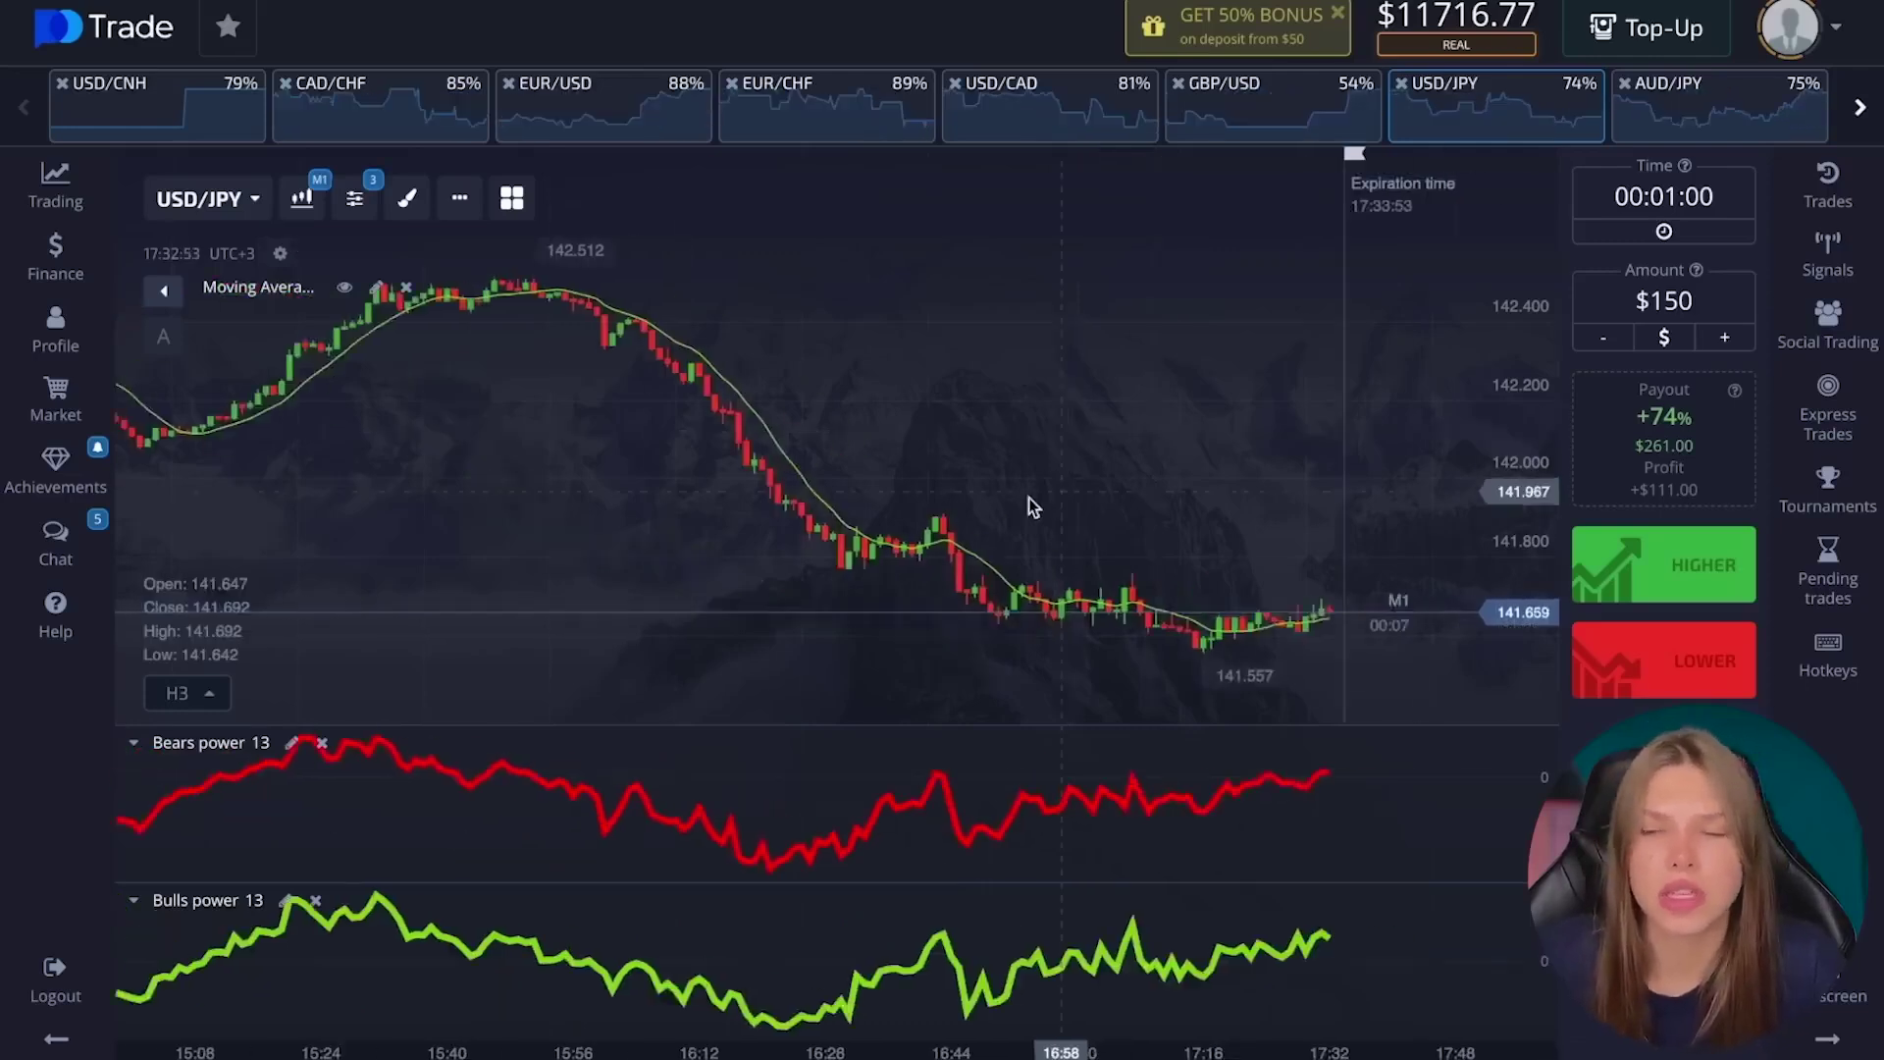
{"action": "left_click_drag", "start_coordinate": [1029, 498], "coordinate": [812, 533]}
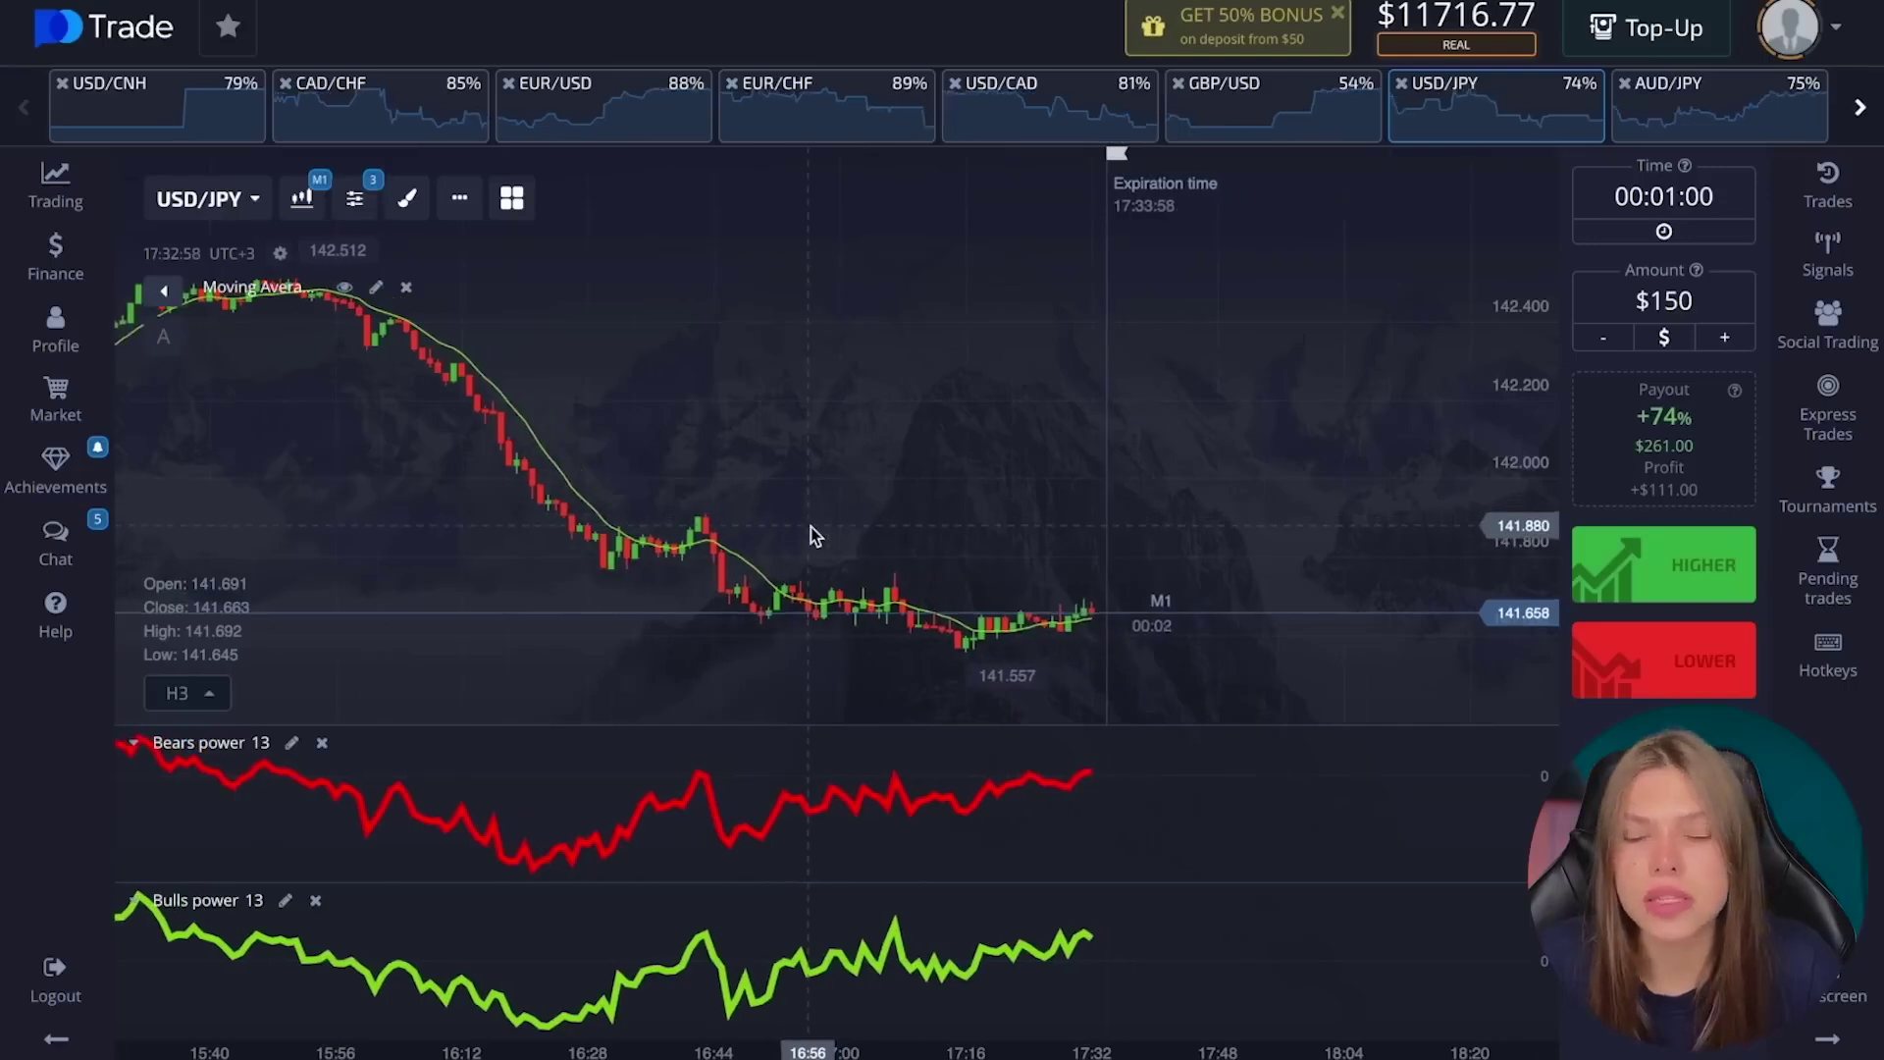
{"action": "scroll", "coordinate": [812, 534], "scroll_direction": "right", "scroll_amount": 3}
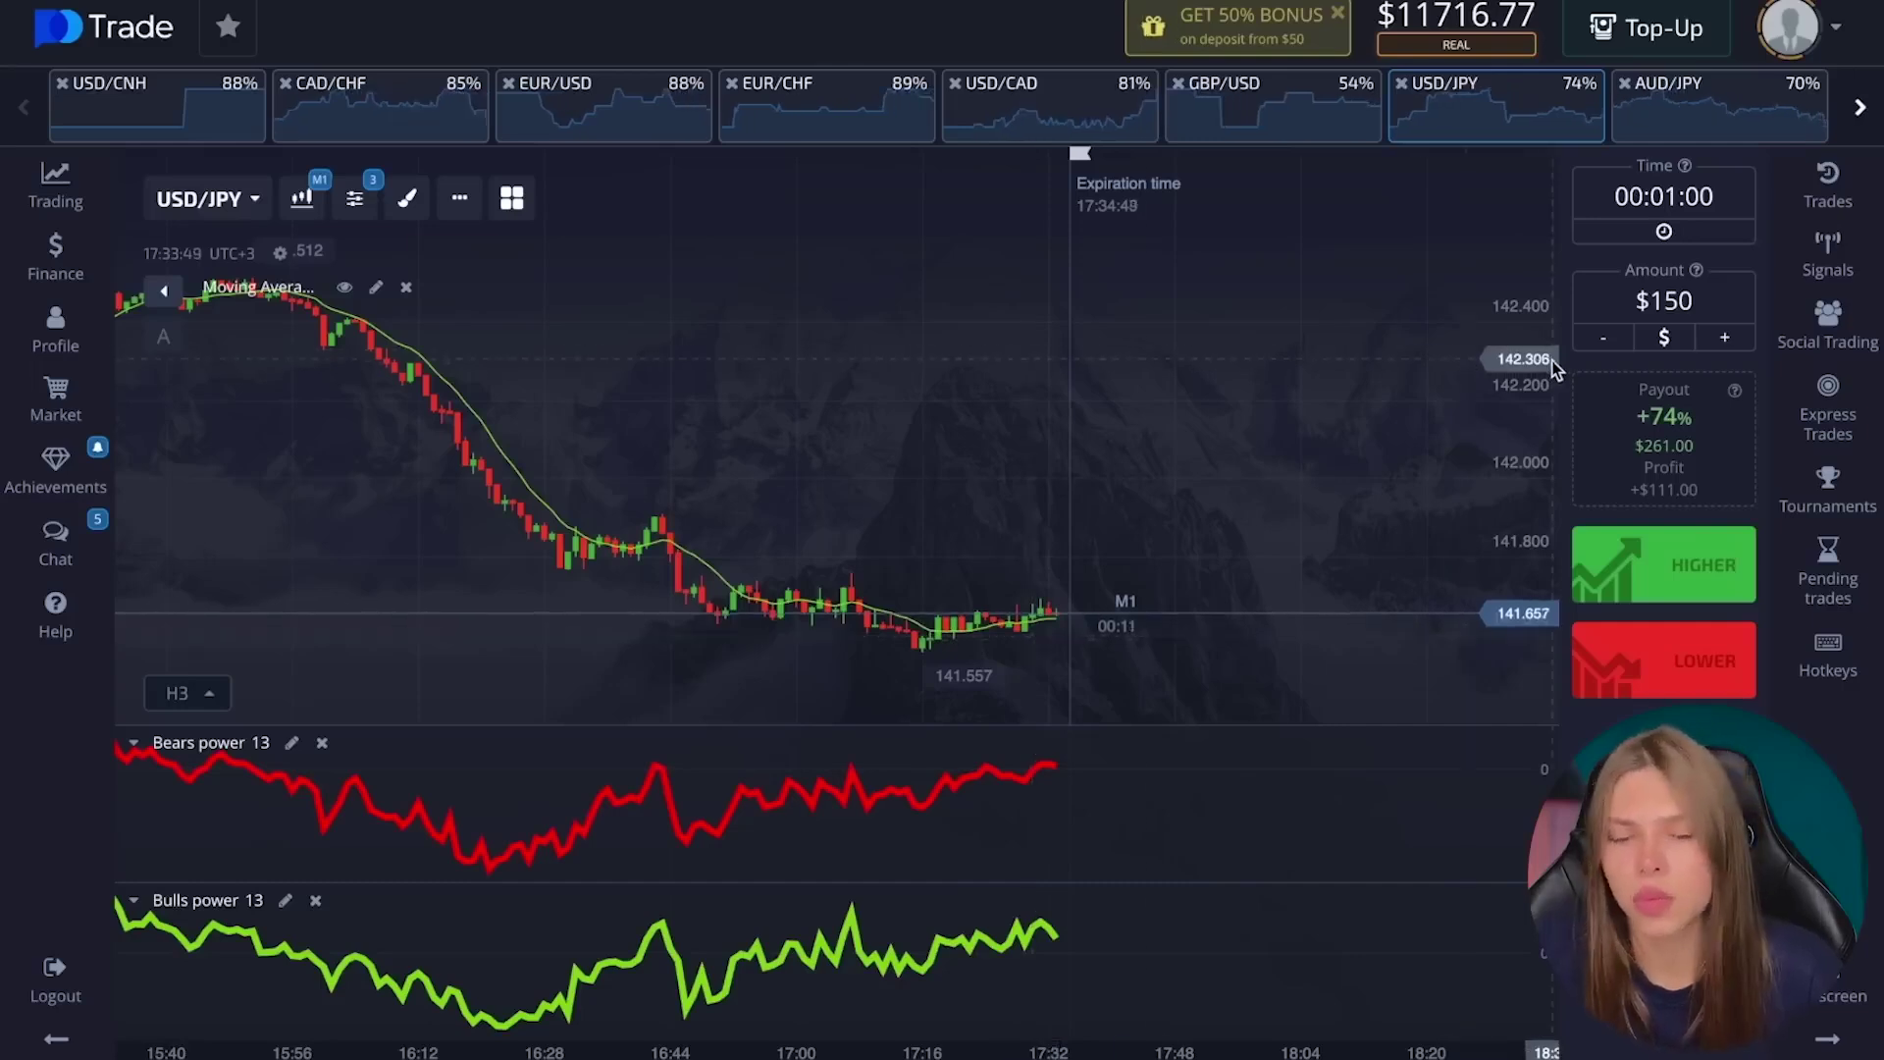
{"action": "left_click", "coordinate": [148, 108]}
Show the CAD/CHF chart, pan through its earlier history, then return to the latest candles.
{"action": "left_click", "coordinate": [406, 127]}
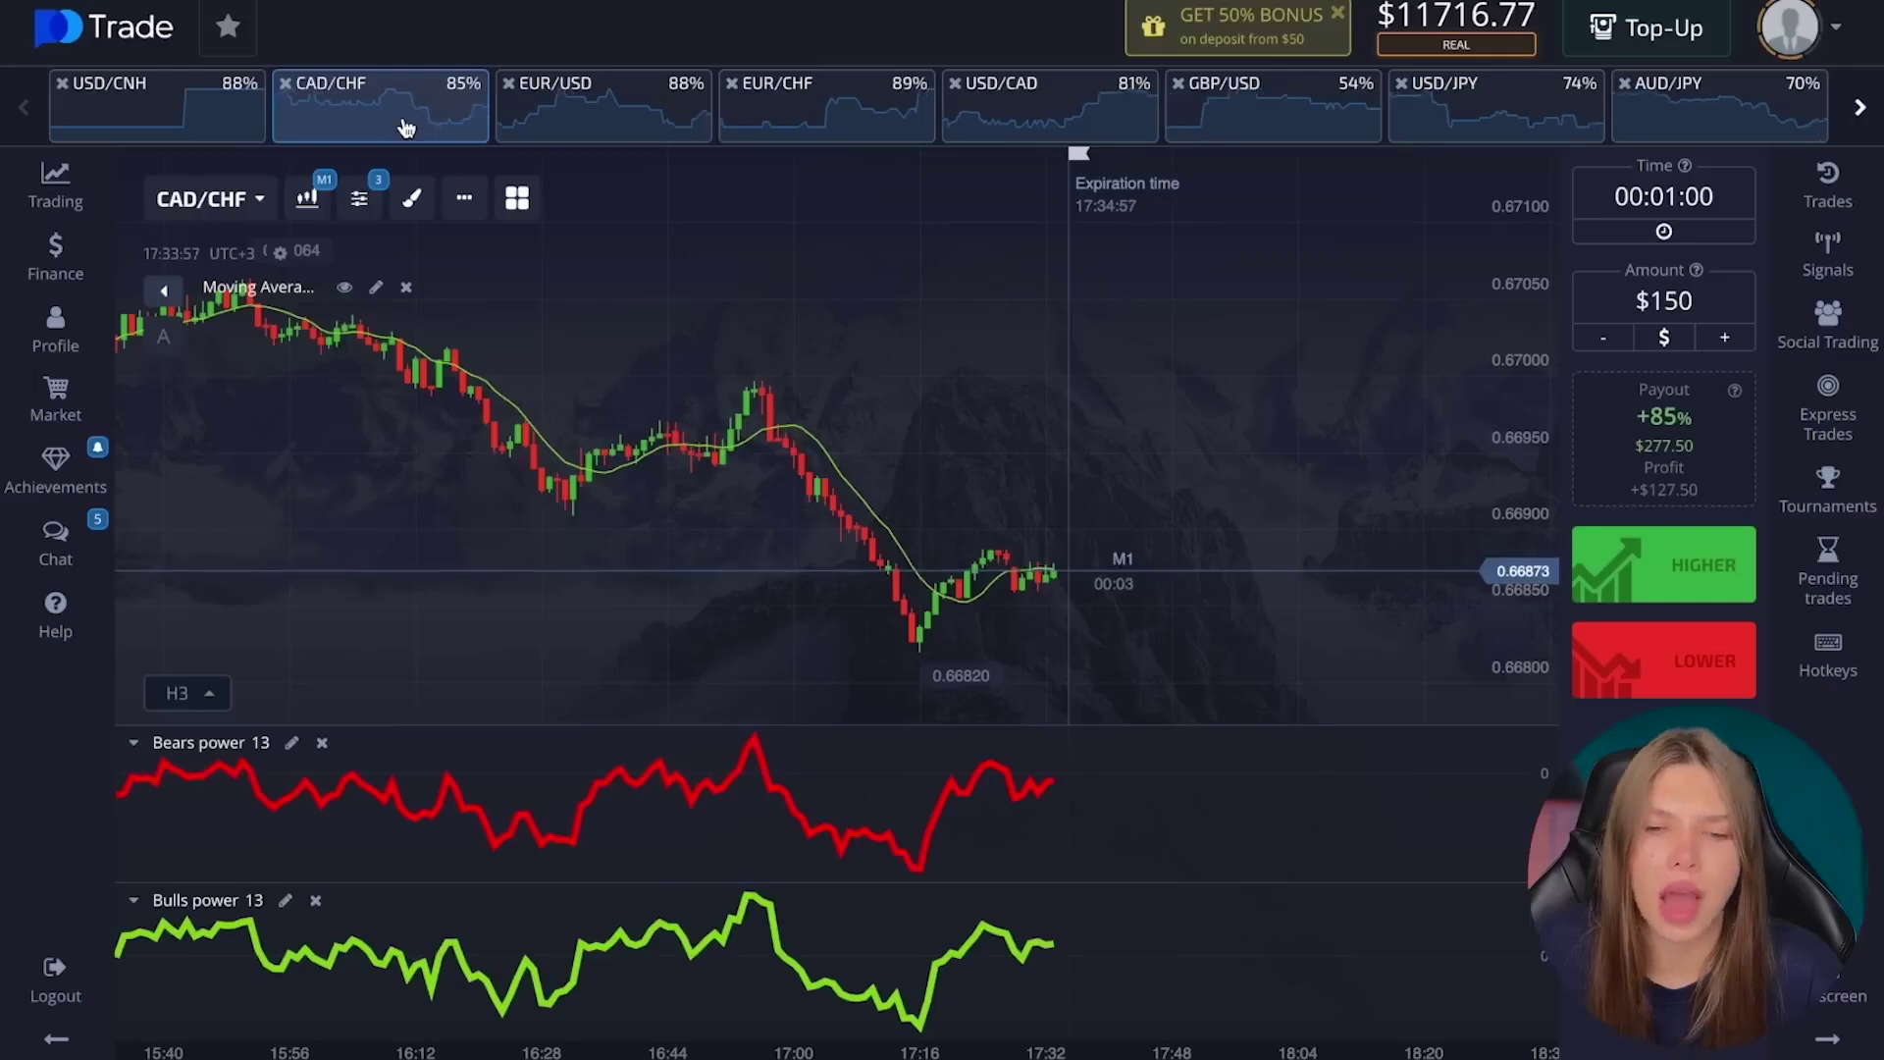
{"action": "left_click_drag", "start_coordinate": [677, 505], "coordinate": [777, 504]}
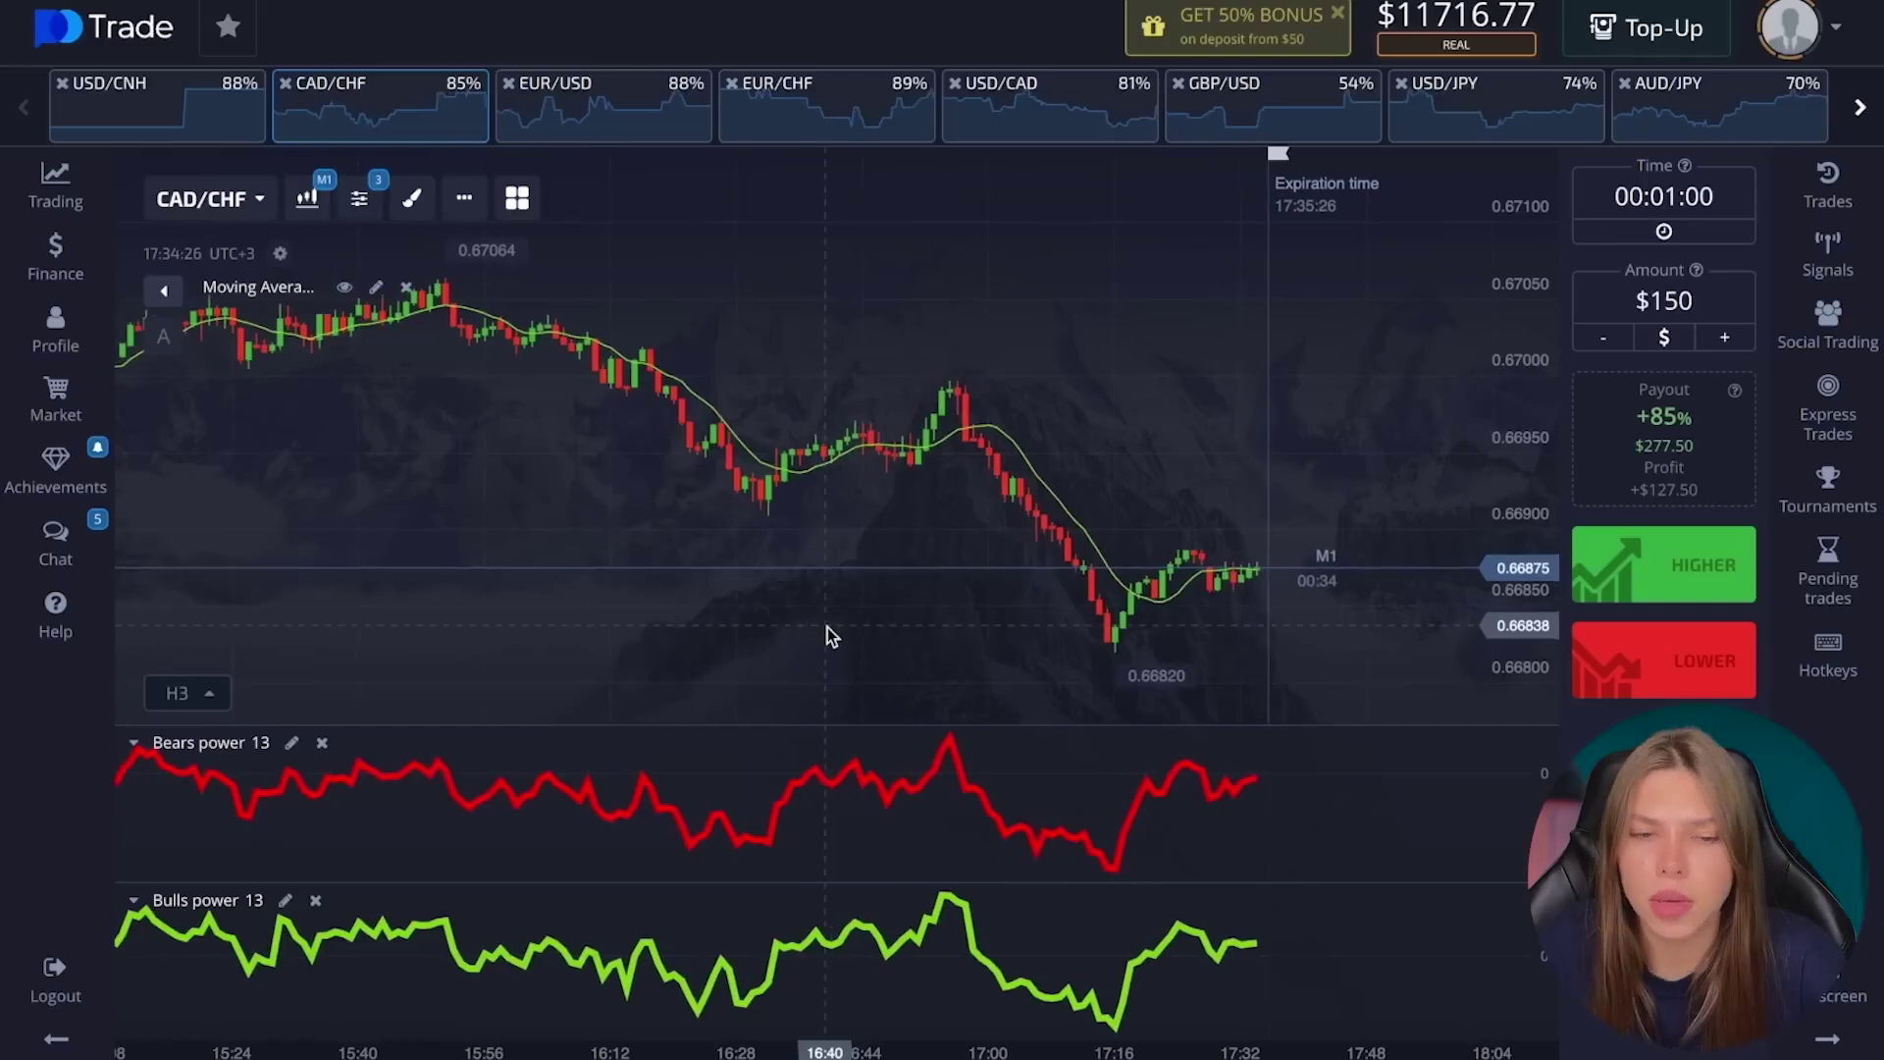
{"action": "left_click_drag", "start_coordinate": [956, 440], "coordinate": [844, 362]}
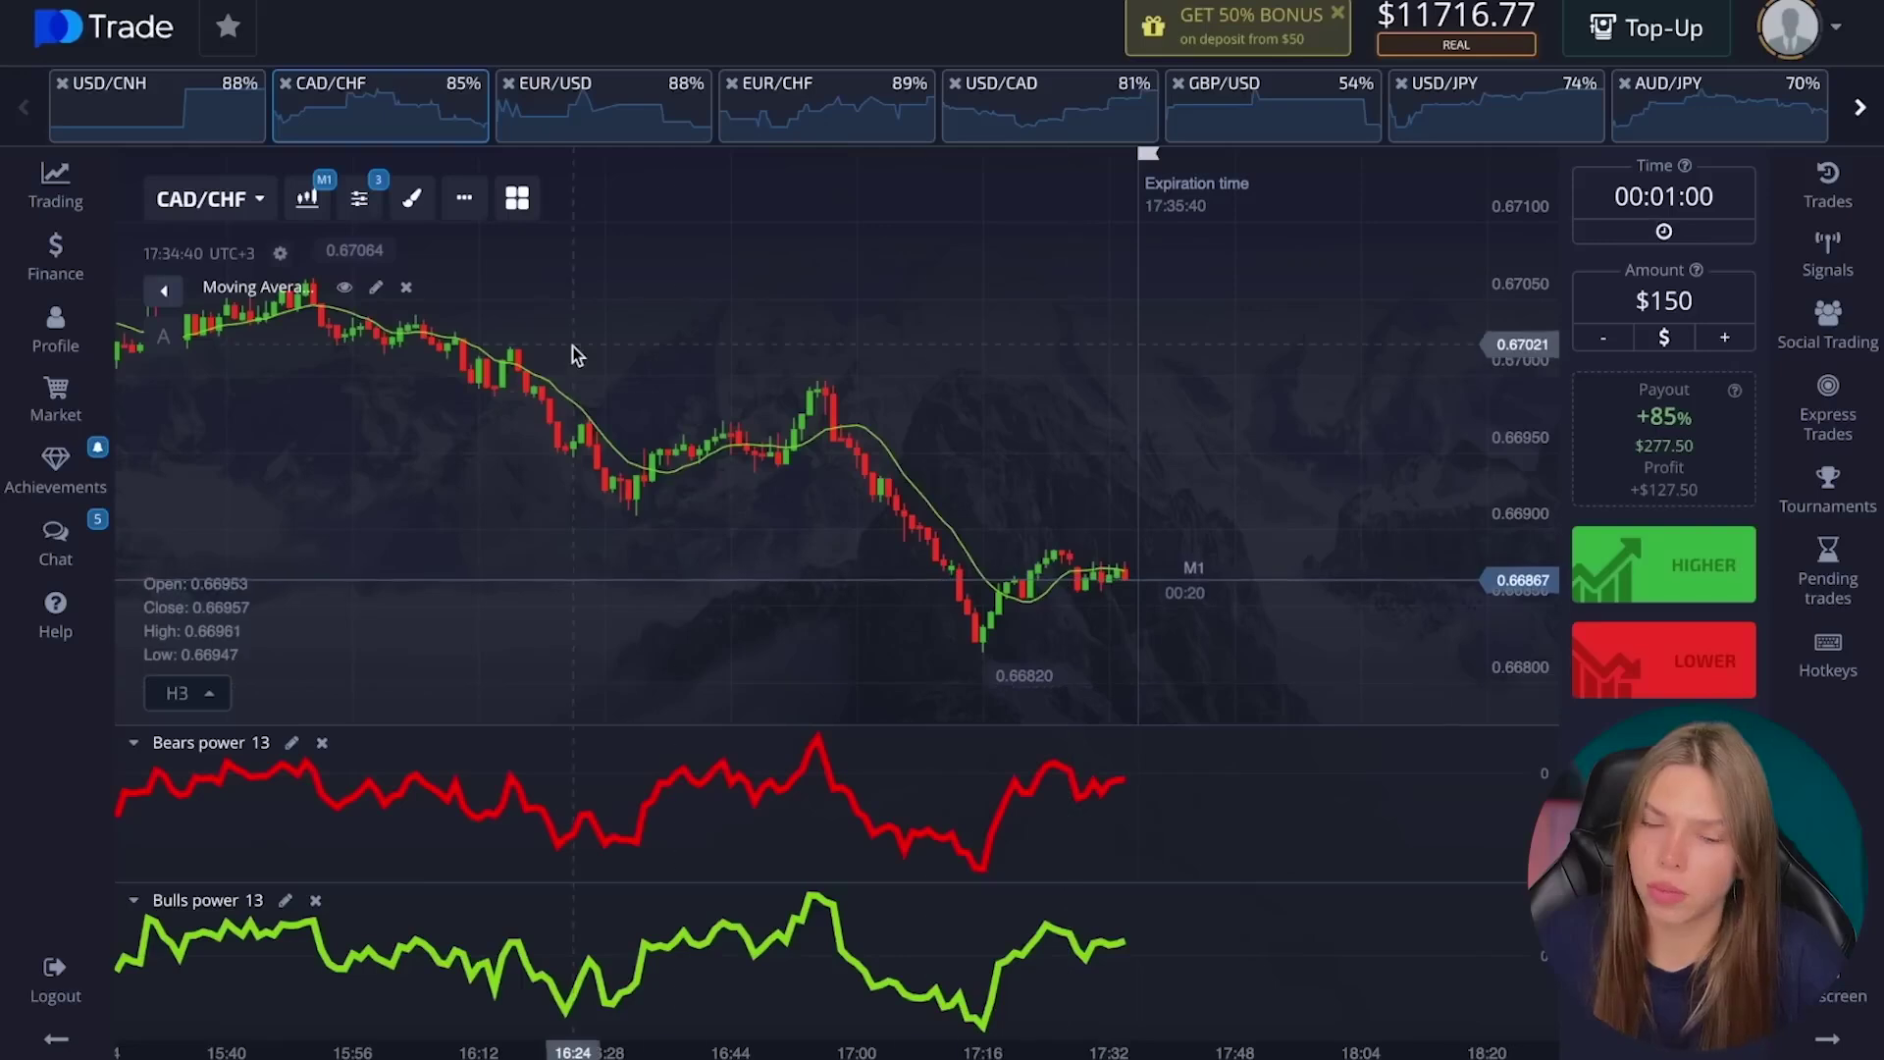
Switch the CAD/CHF chart to H1 hourly candles.
{"action": "left_click", "coordinate": [305, 201]}
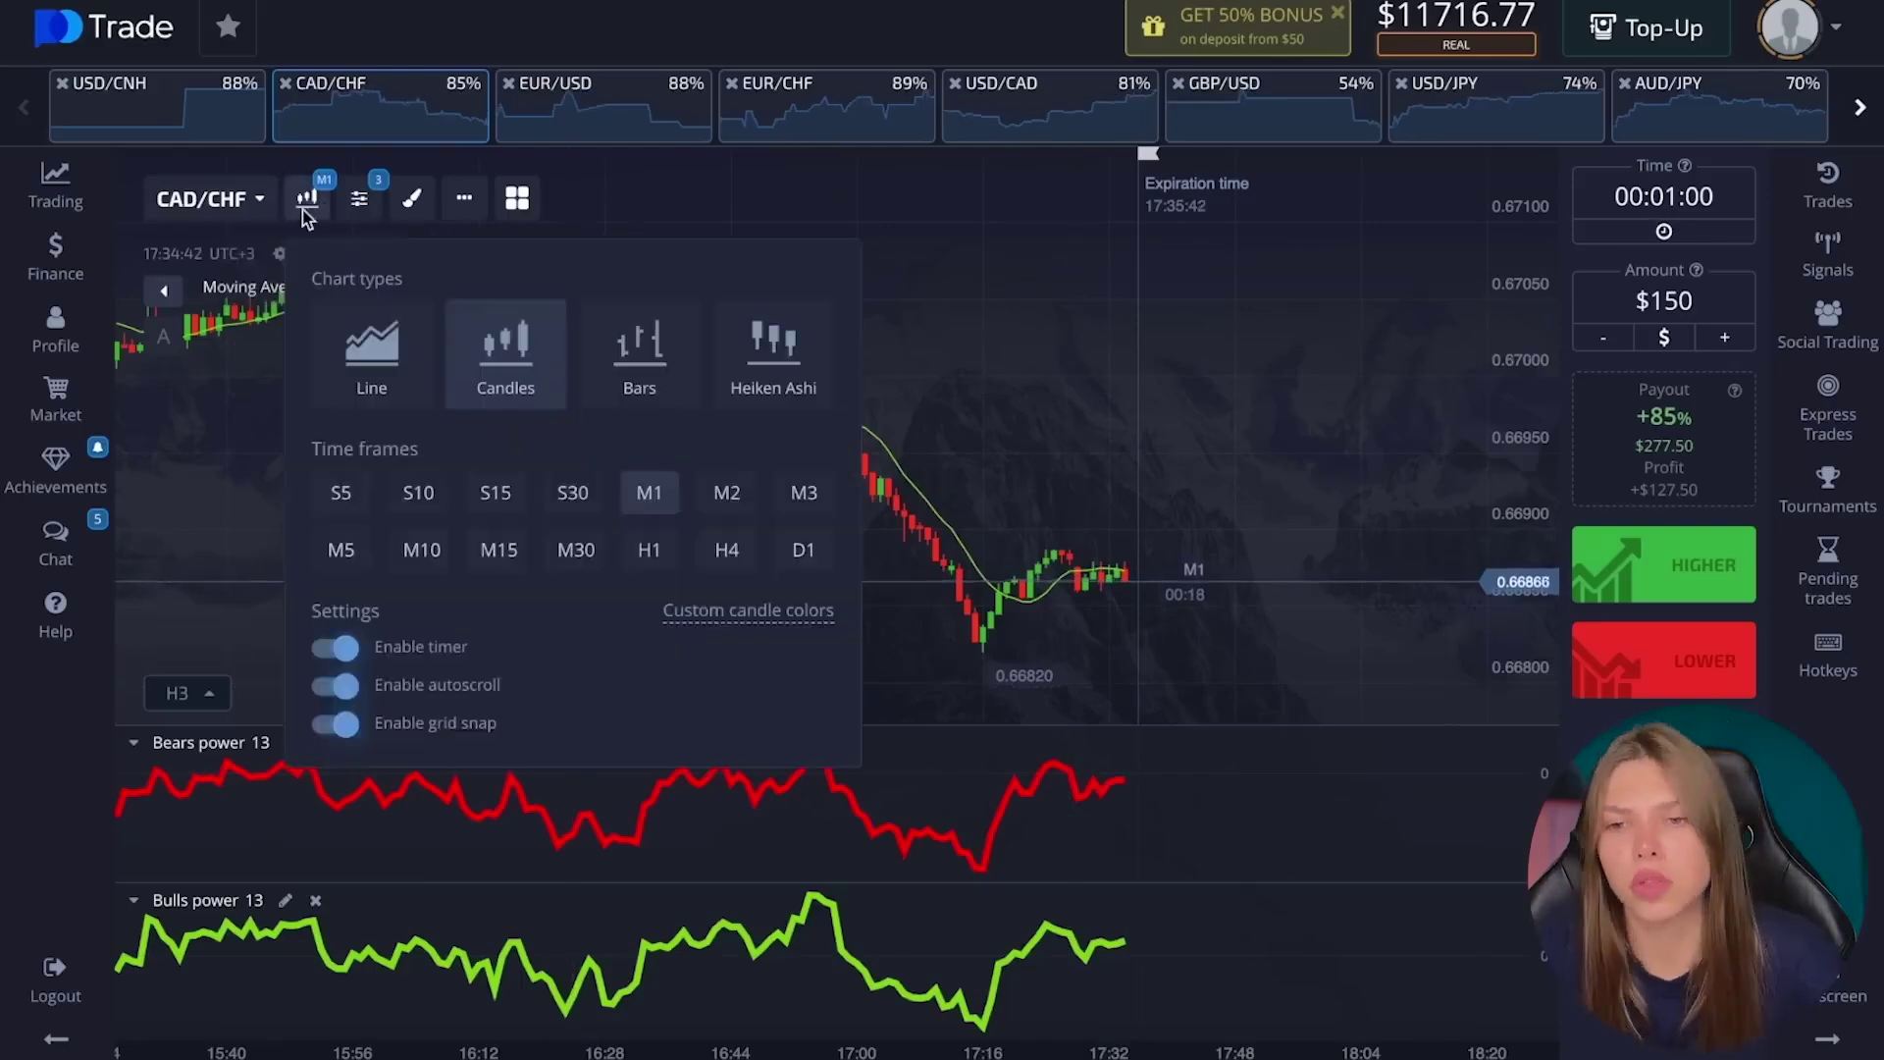
{"action": "left_click", "coordinate": [652, 556]}
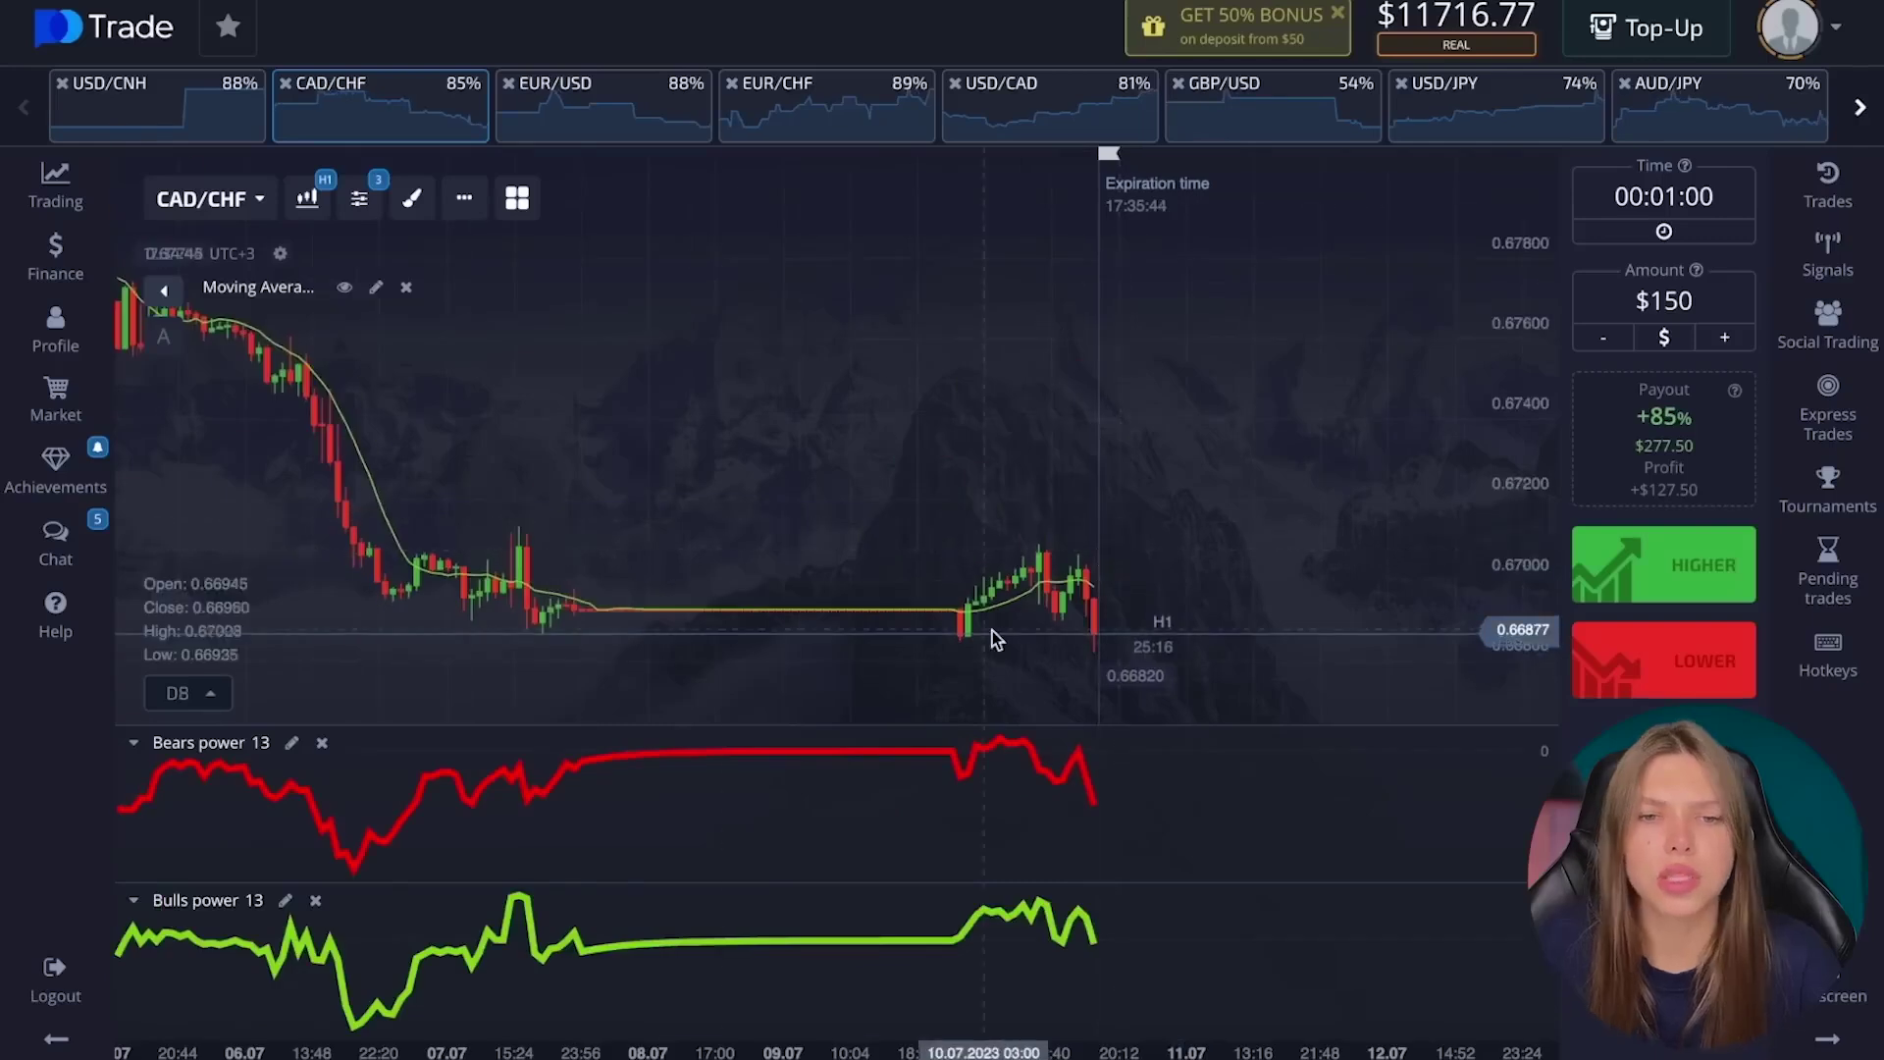
{"action": "left_click", "coordinate": [307, 201]}
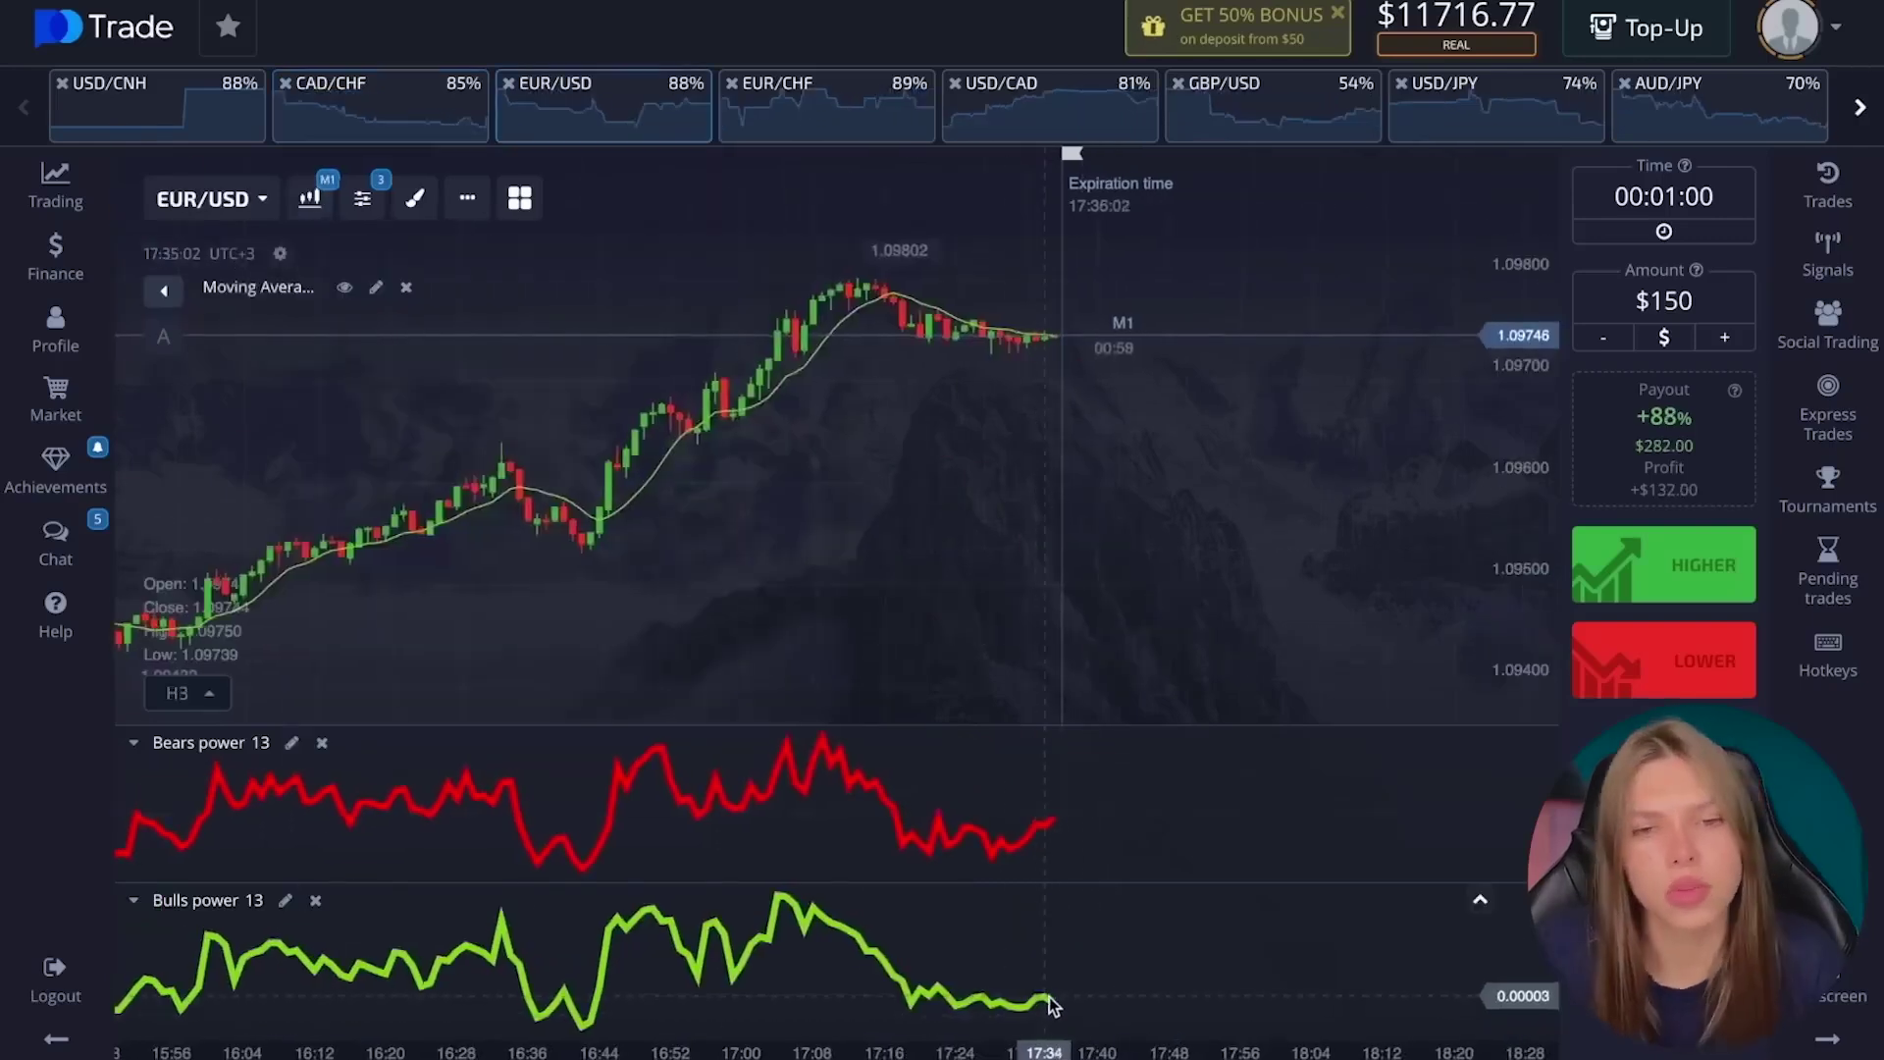
Zoom and nudge the EUR/USD chart while bringing up the chart-type and timeframe options.
{"action": "scroll", "coordinate": [1122, 462], "scroll_direction": "up", "scroll_amount": 3}
{"action": "scroll", "coordinate": [1122, 462], "scroll_direction": "down", "scroll_amount": 3}
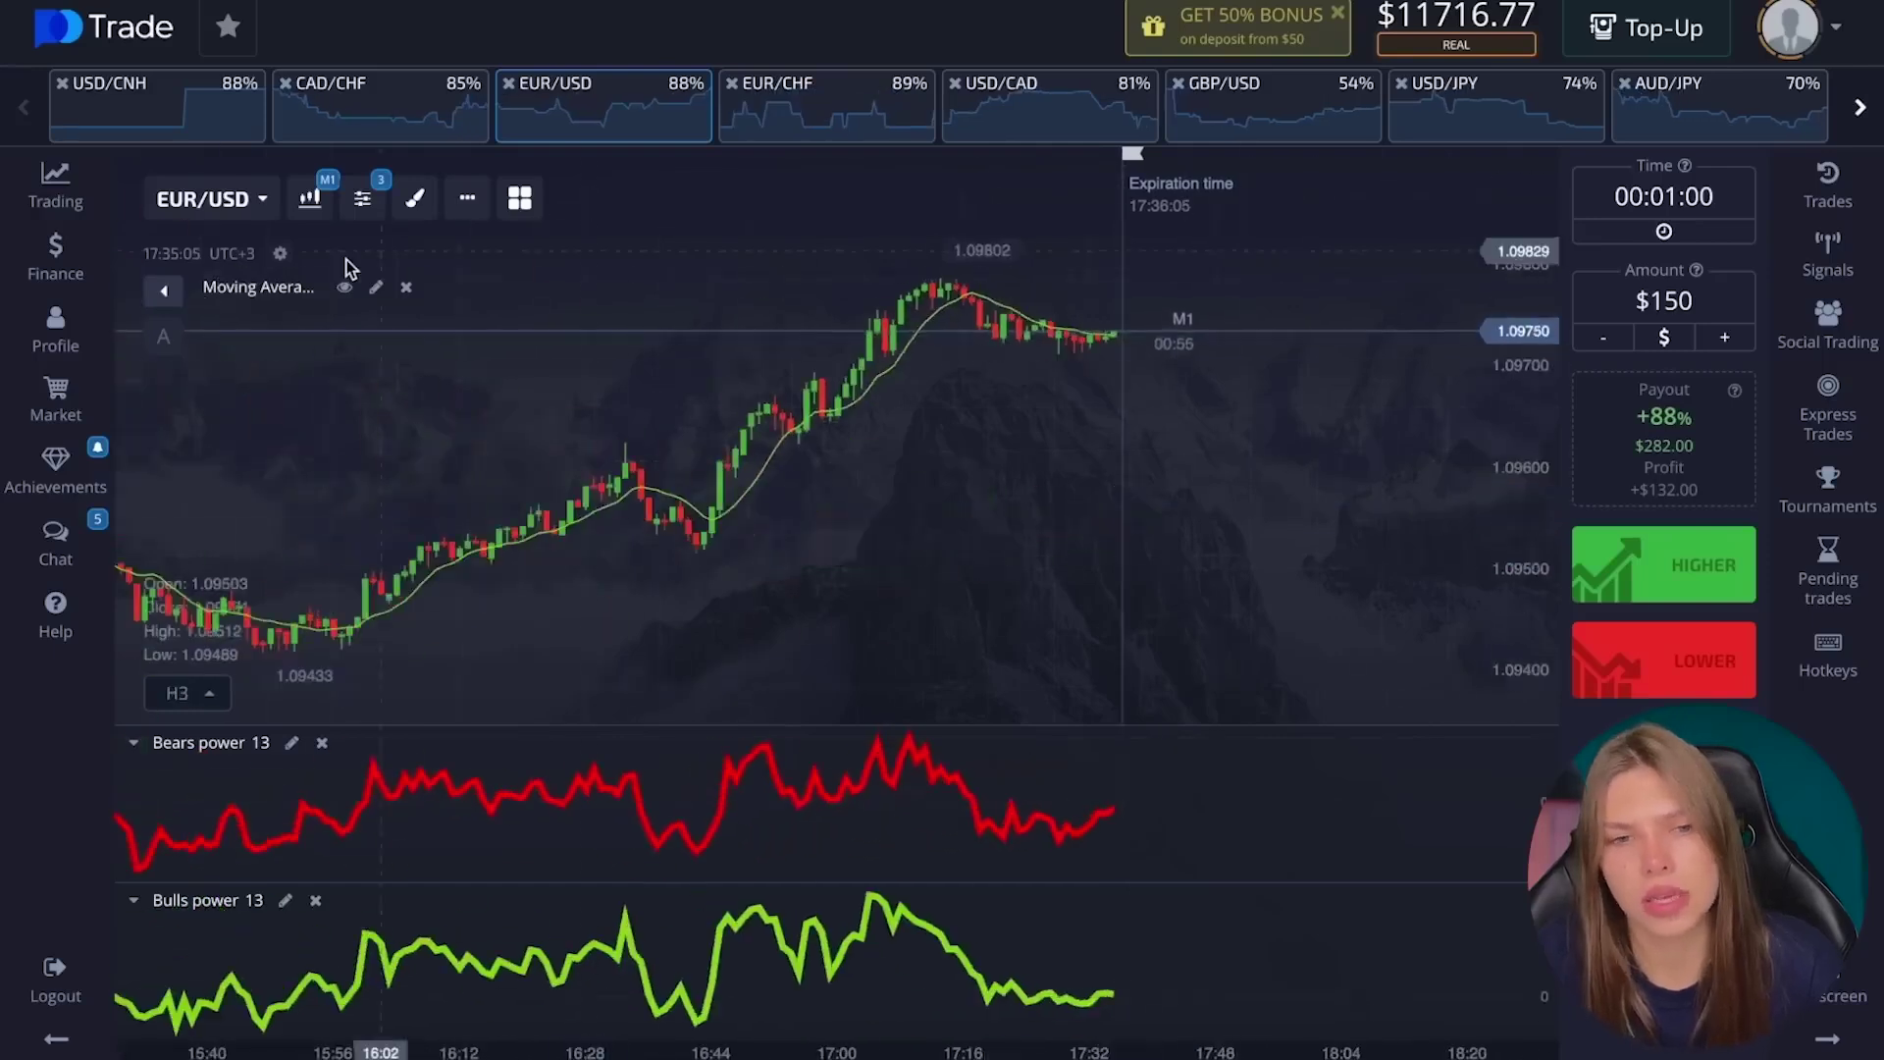
{"action": "left_click", "coordinate": [311, 201]}
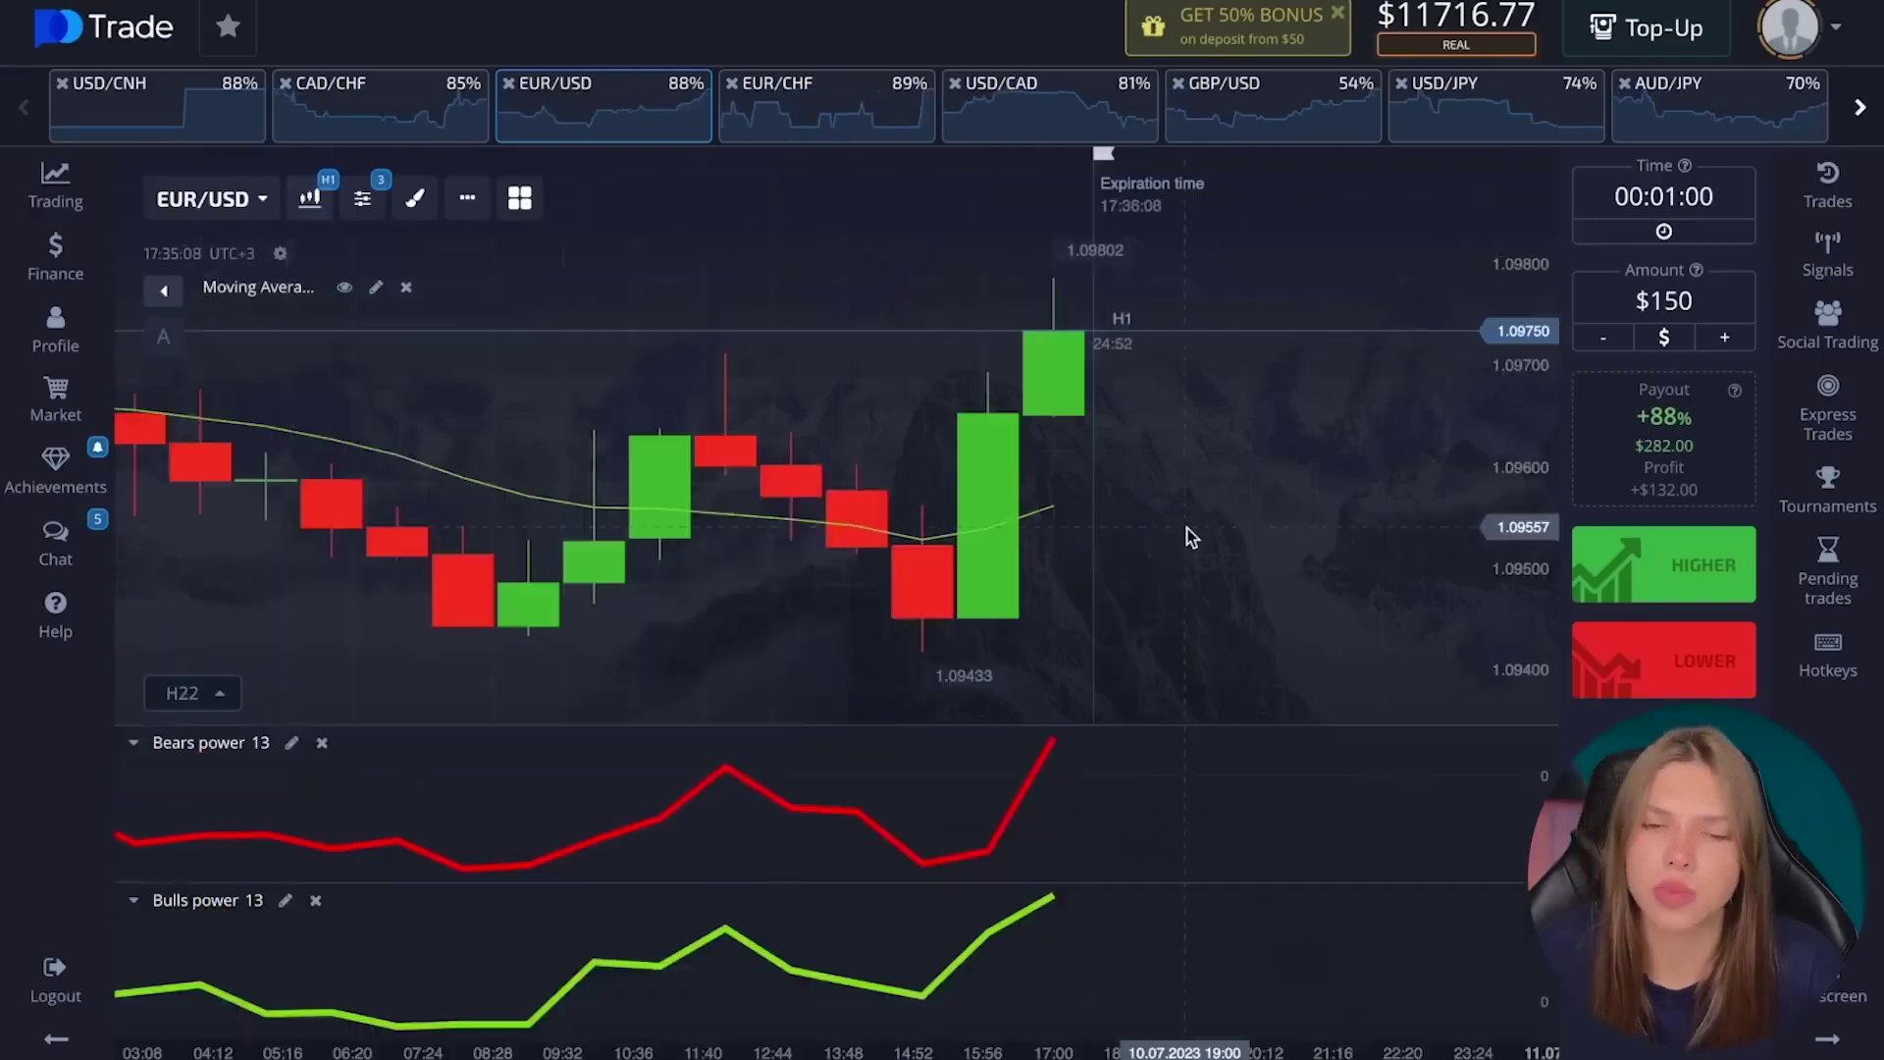
{"action": "scroll", "coordinate": [1187, 530], "scroll_direction": "down", "scroll_amount": 5}
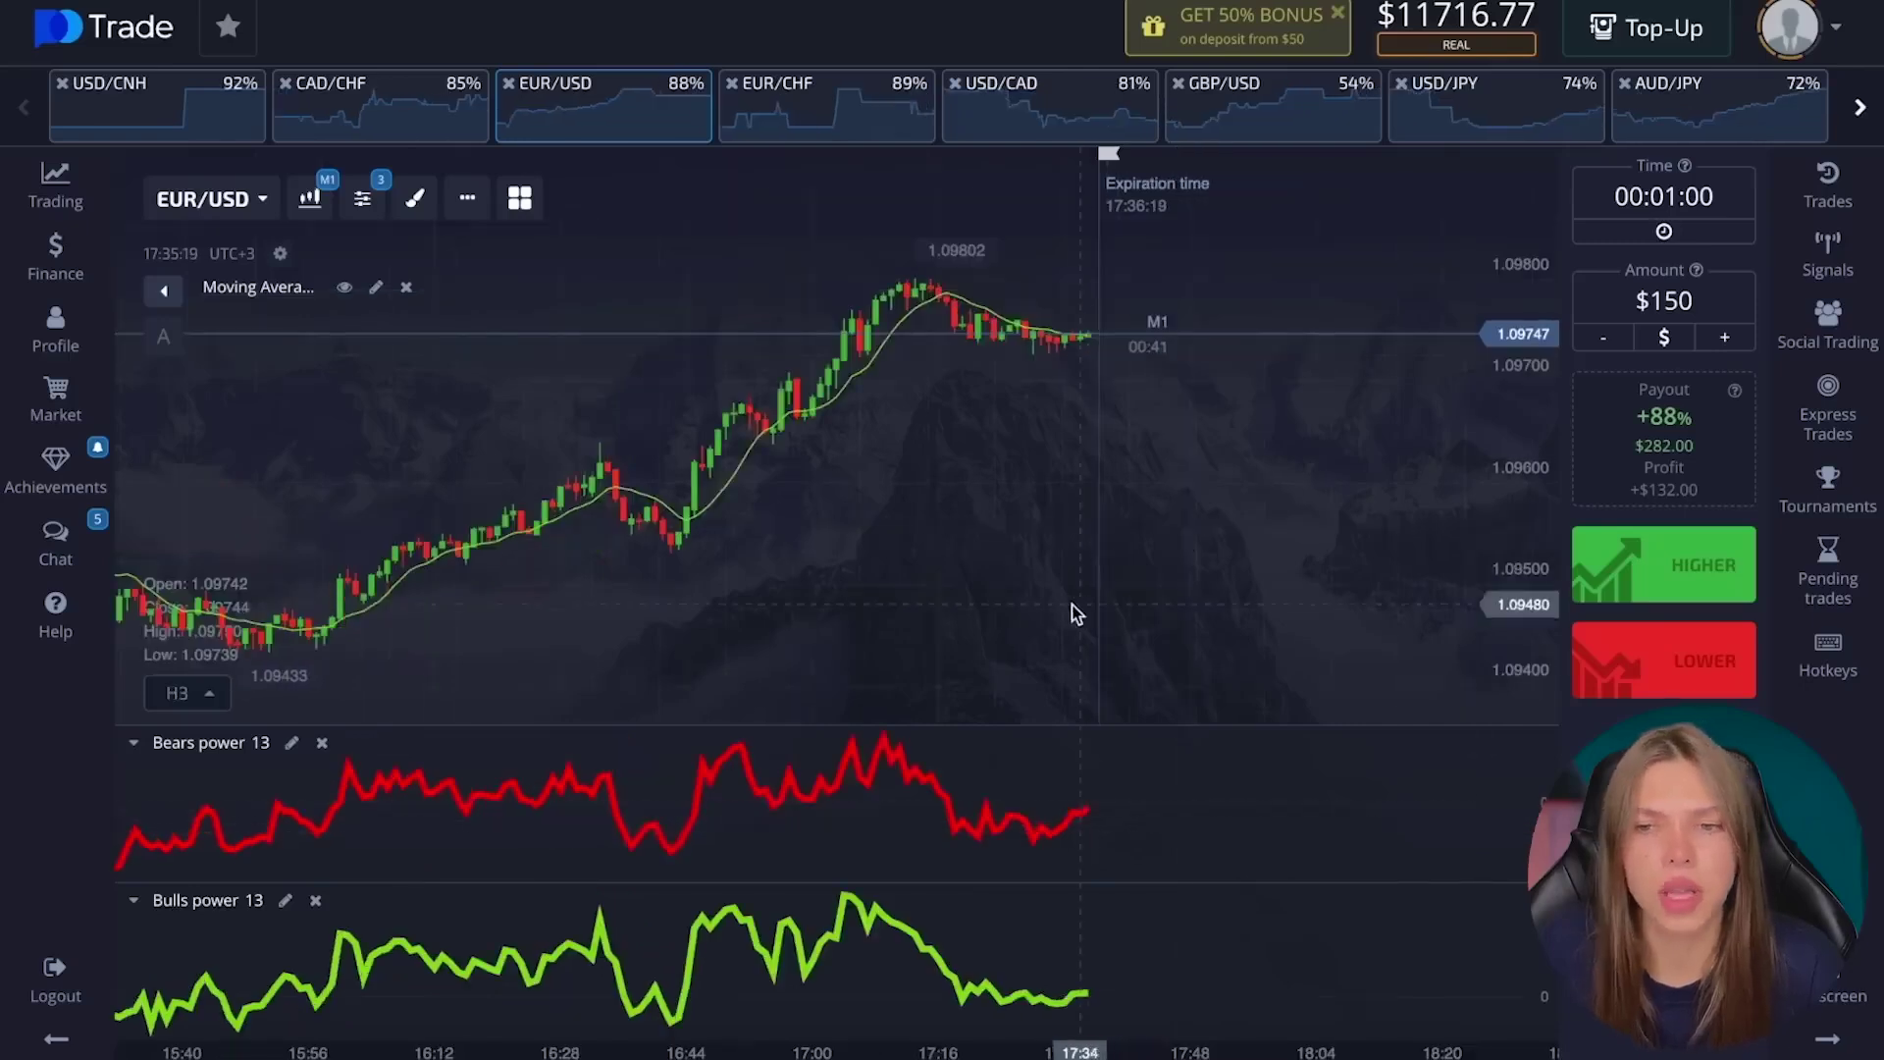
{"action": "left_click_drag", "start_coordinate": [994, 614], "coordinate": [963, 615]}
{"action": "scroll", "coordinate": [1066, 576], "scroll_direction": "up", "scroll_amount": 5}
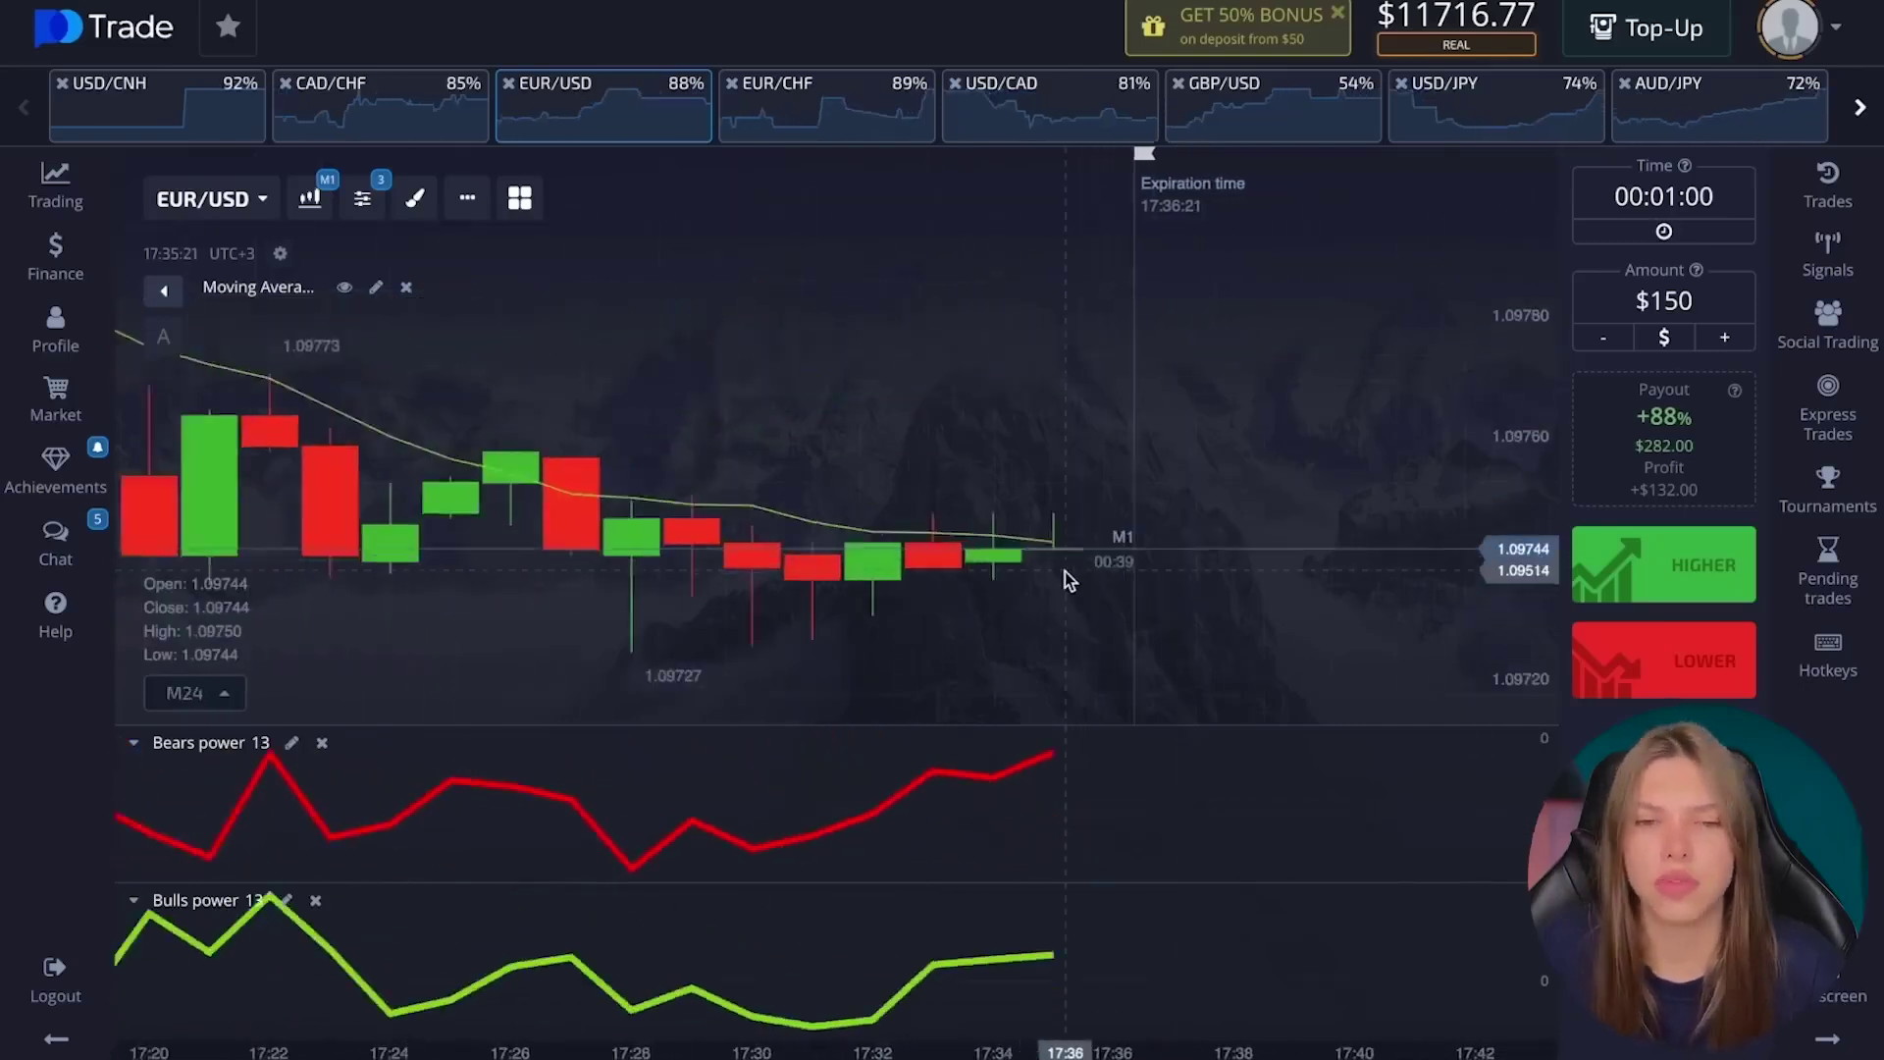
{"action": "scroll", "coordinate": [1063, 571], "scroll_direction": "down", "scroll_amount": 5}
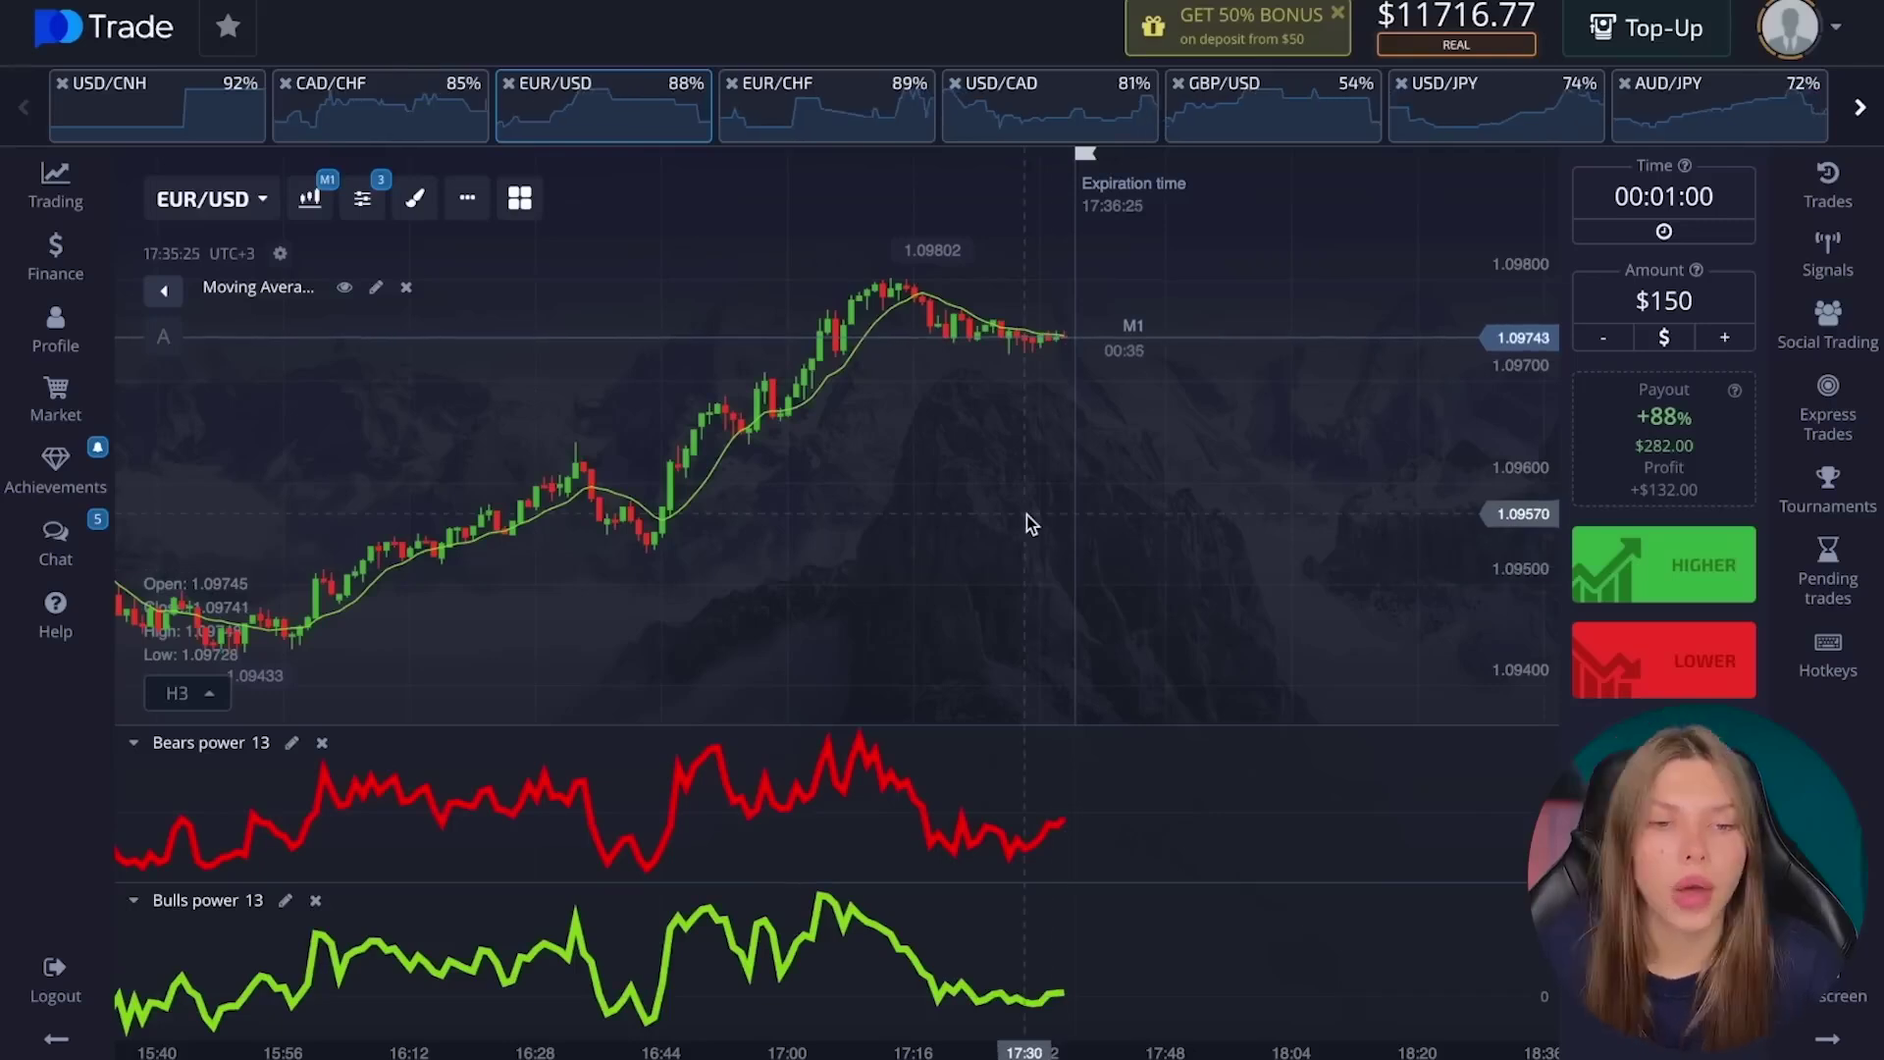
{"action": "scroll", "coordinate": [1027, 515], "scroll_direction": "up", "scroll_amount": 2}
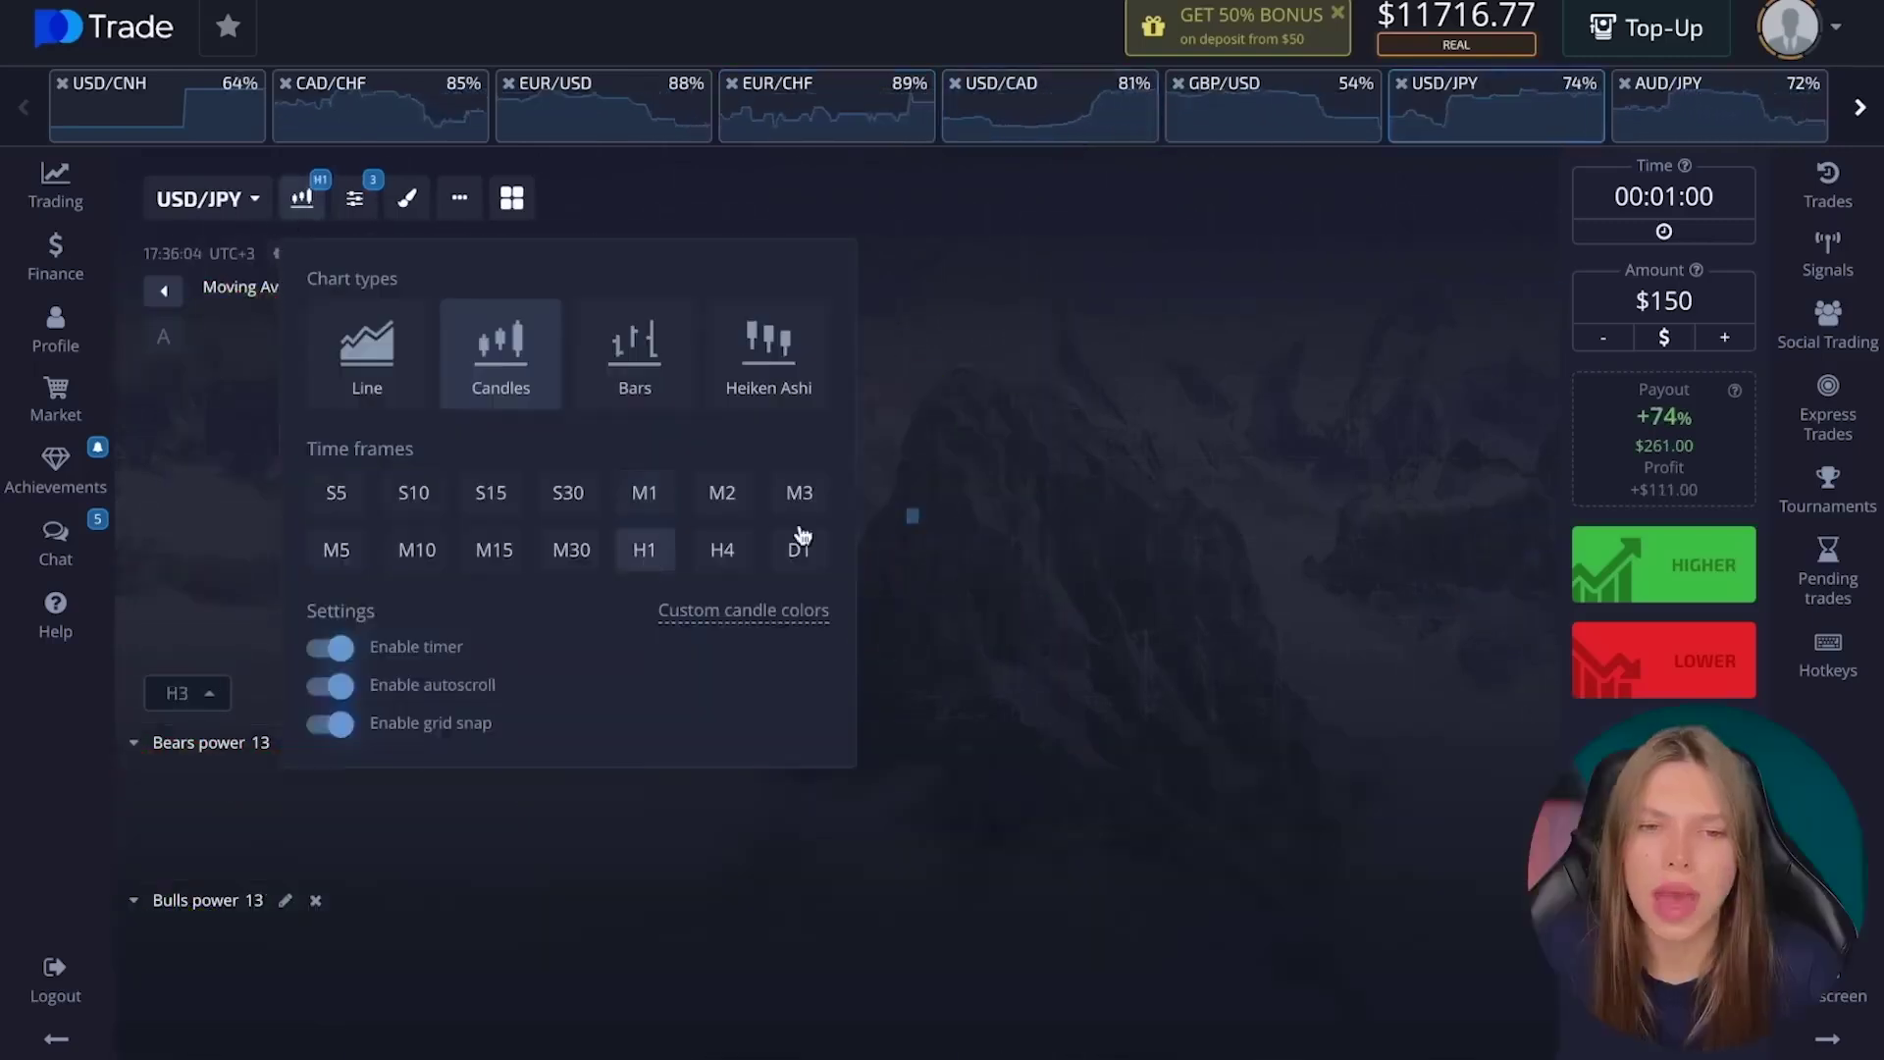
Set the USD/JPY chart back to M1 one-minute candles.
{"action": "left_click", "coordinate": [1237, 513]}
{"action": "scroll", "coordinate": [1178, 513], "scroll_direction": "down", "scroll_amount": 5}
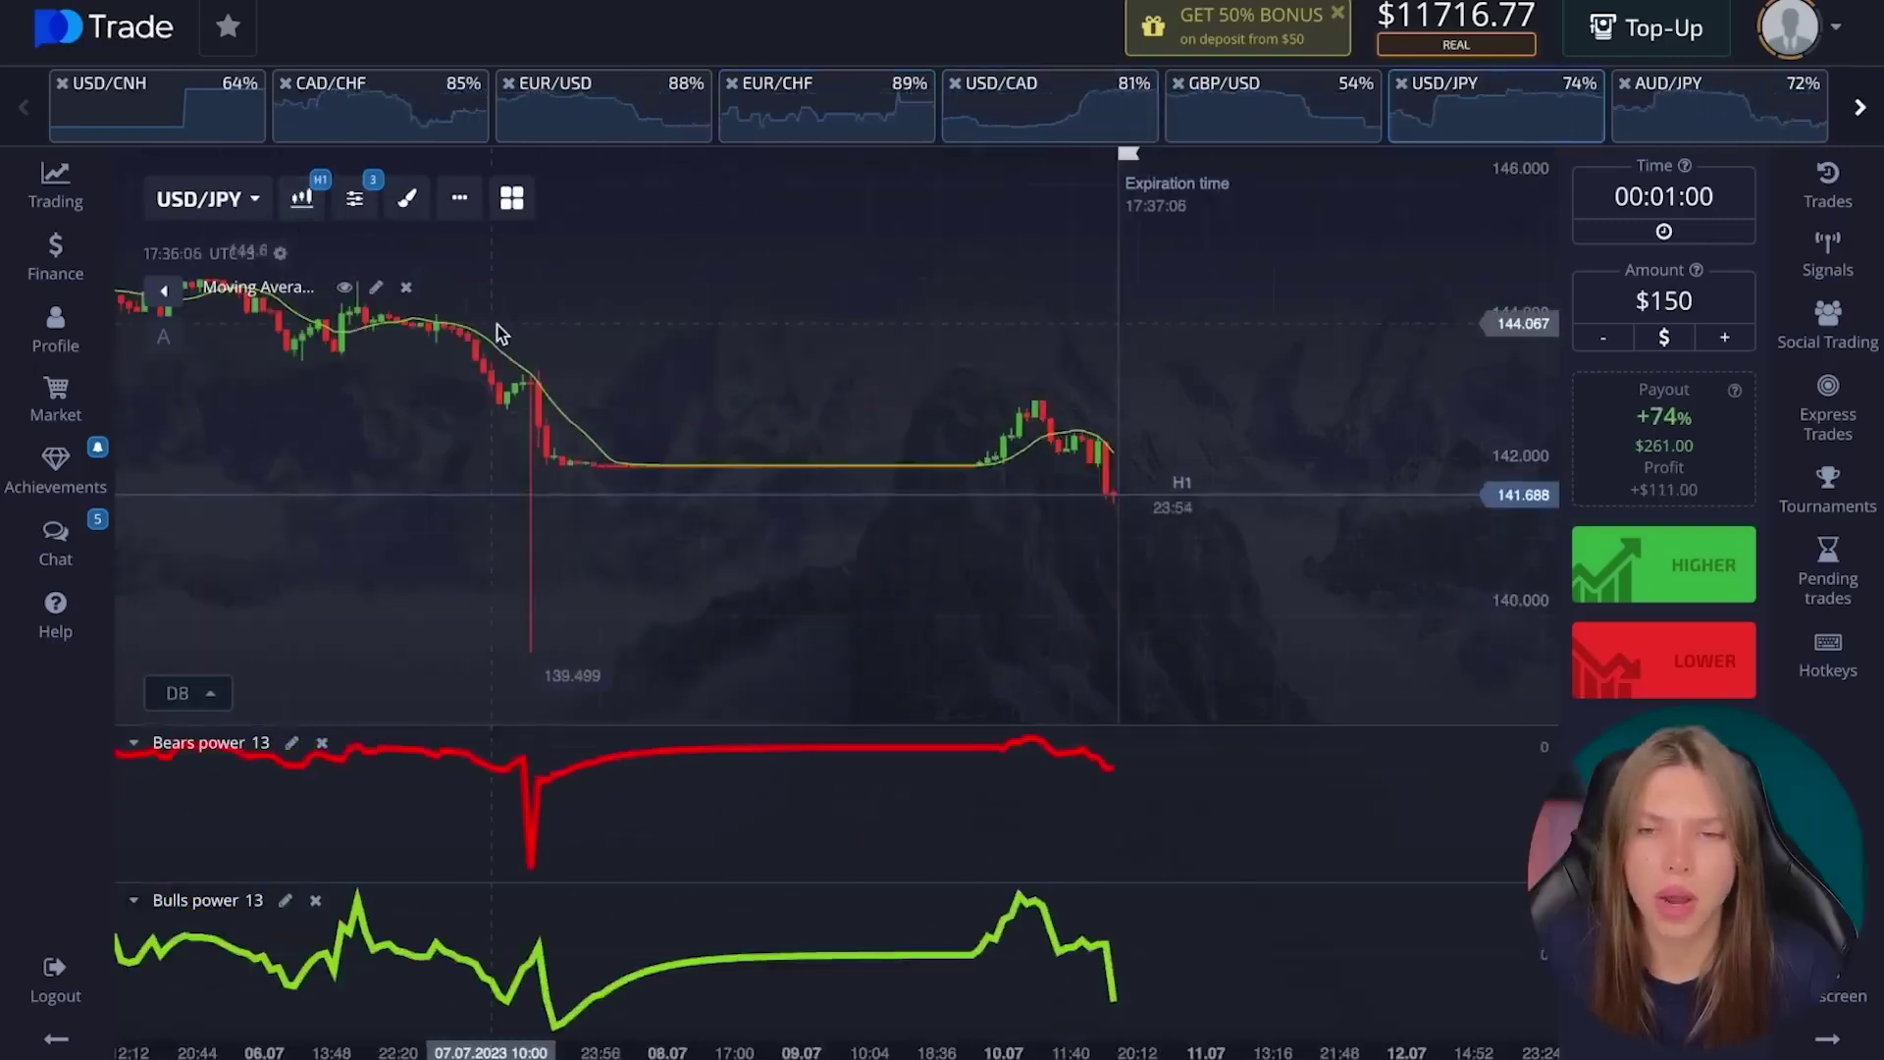
{"action": "left_click", "coordinate": [304, 215]}
{"action": "left_click", "coordinate": [655, 496]}
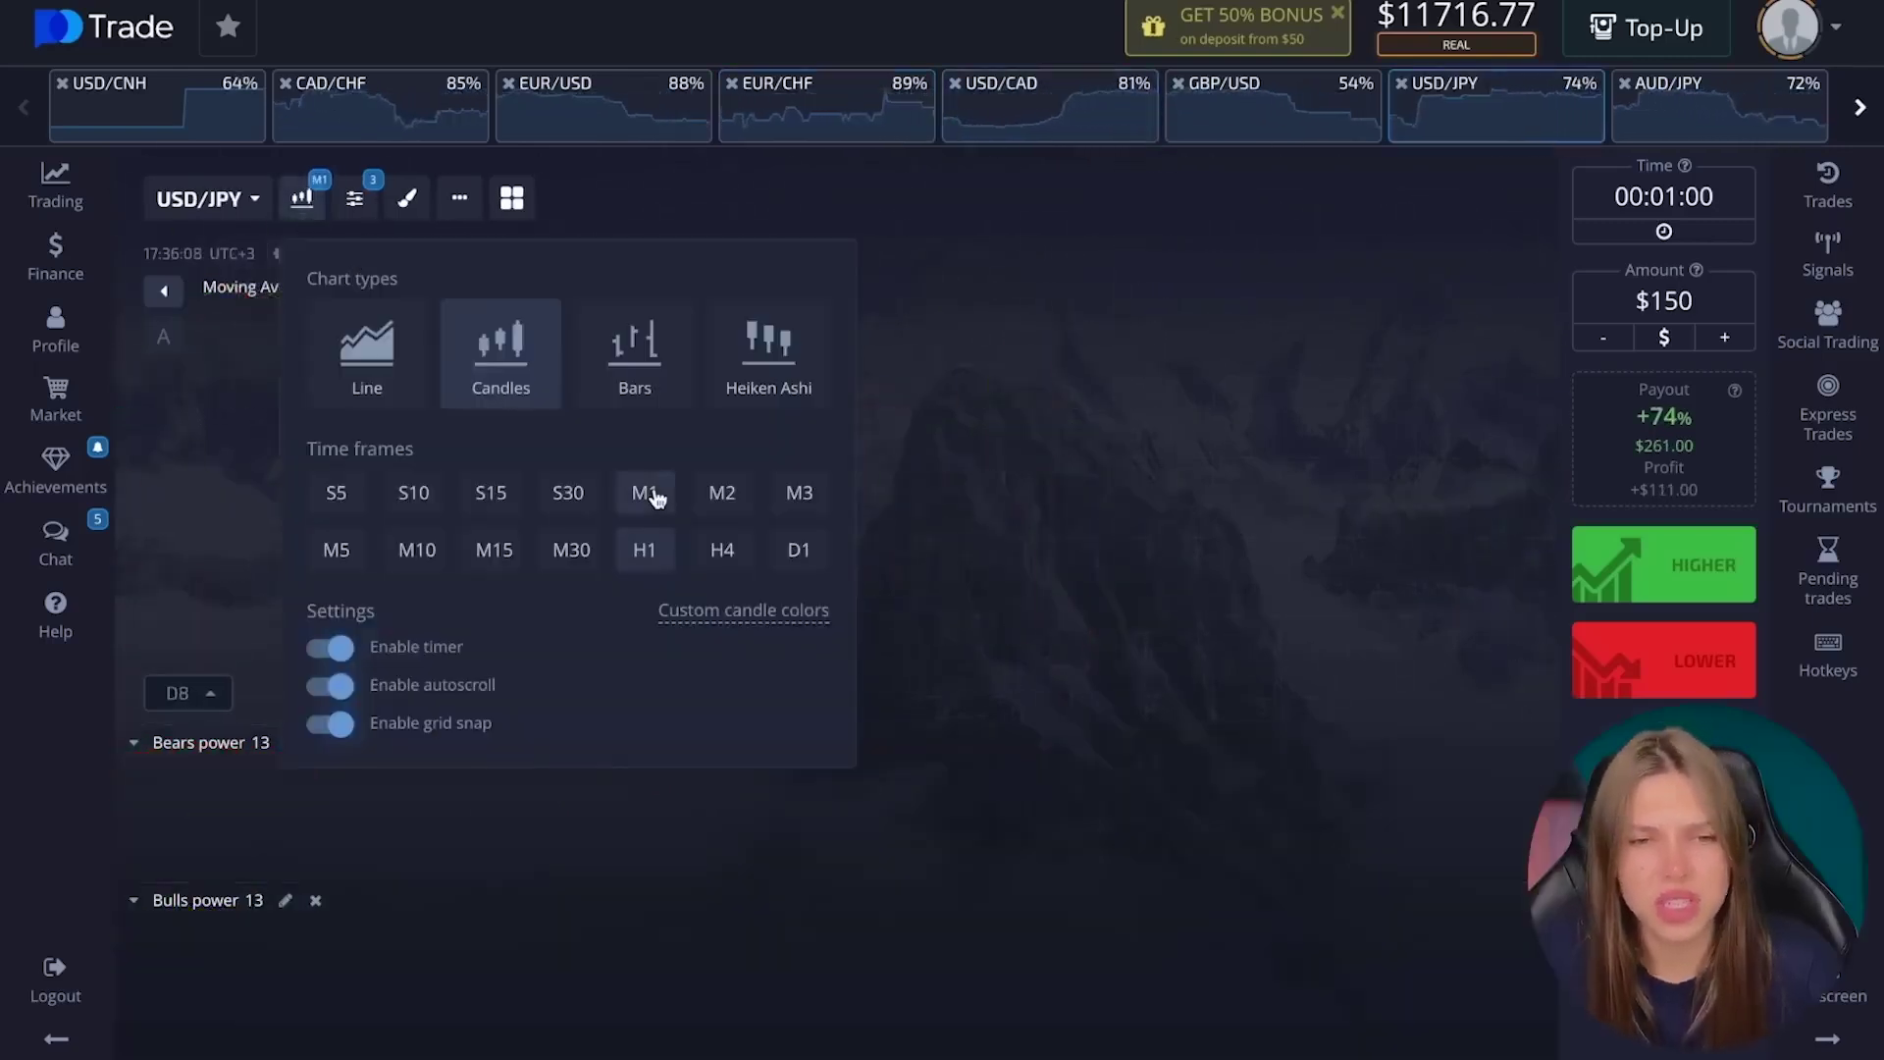
{"action": "left_click", "coordinate": [1245, 346]}
{"action": "scroll", "coordinate": [834, 549], "scroll_direction": "up", "scroll_amount": 5}
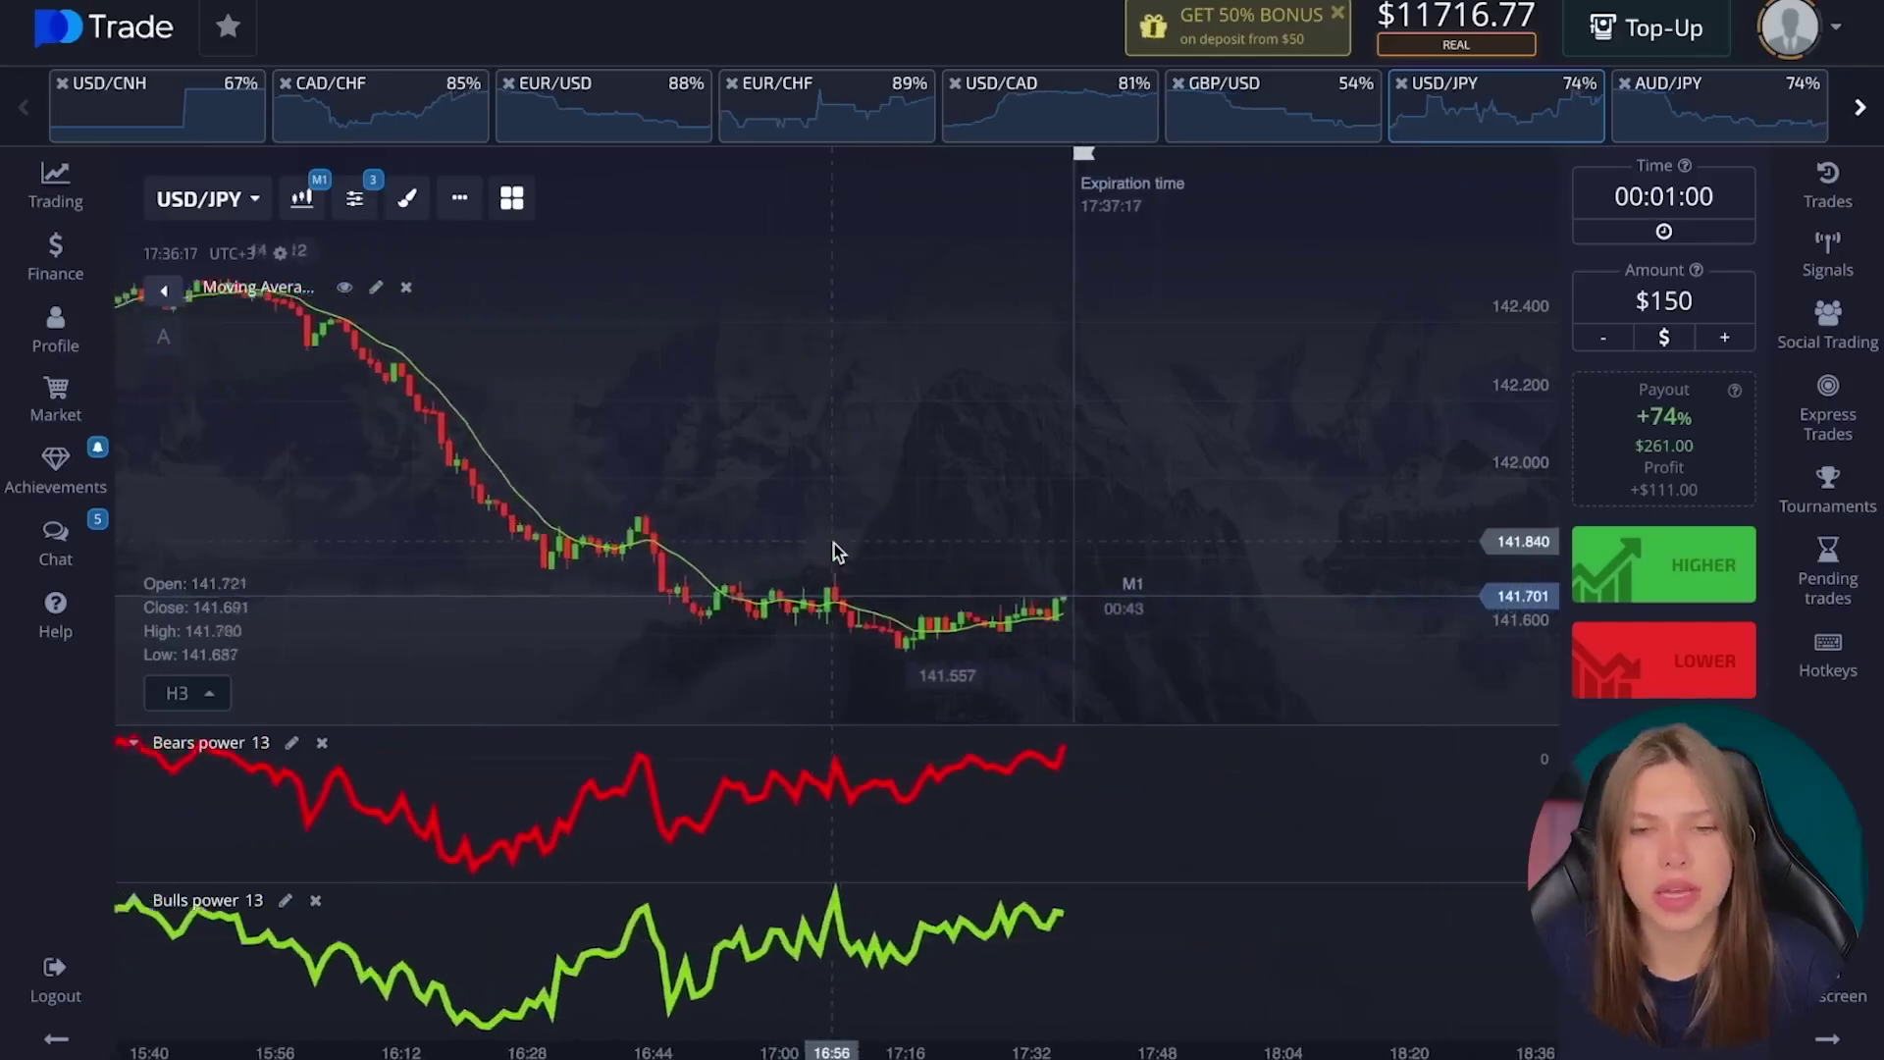
Pan back through earlier USD/JPY history, then switch to the AUD/JPY chart.
{"action": "left_click_drag", "start_coordinate": [834, 553], "coordinate": [674, 544]}
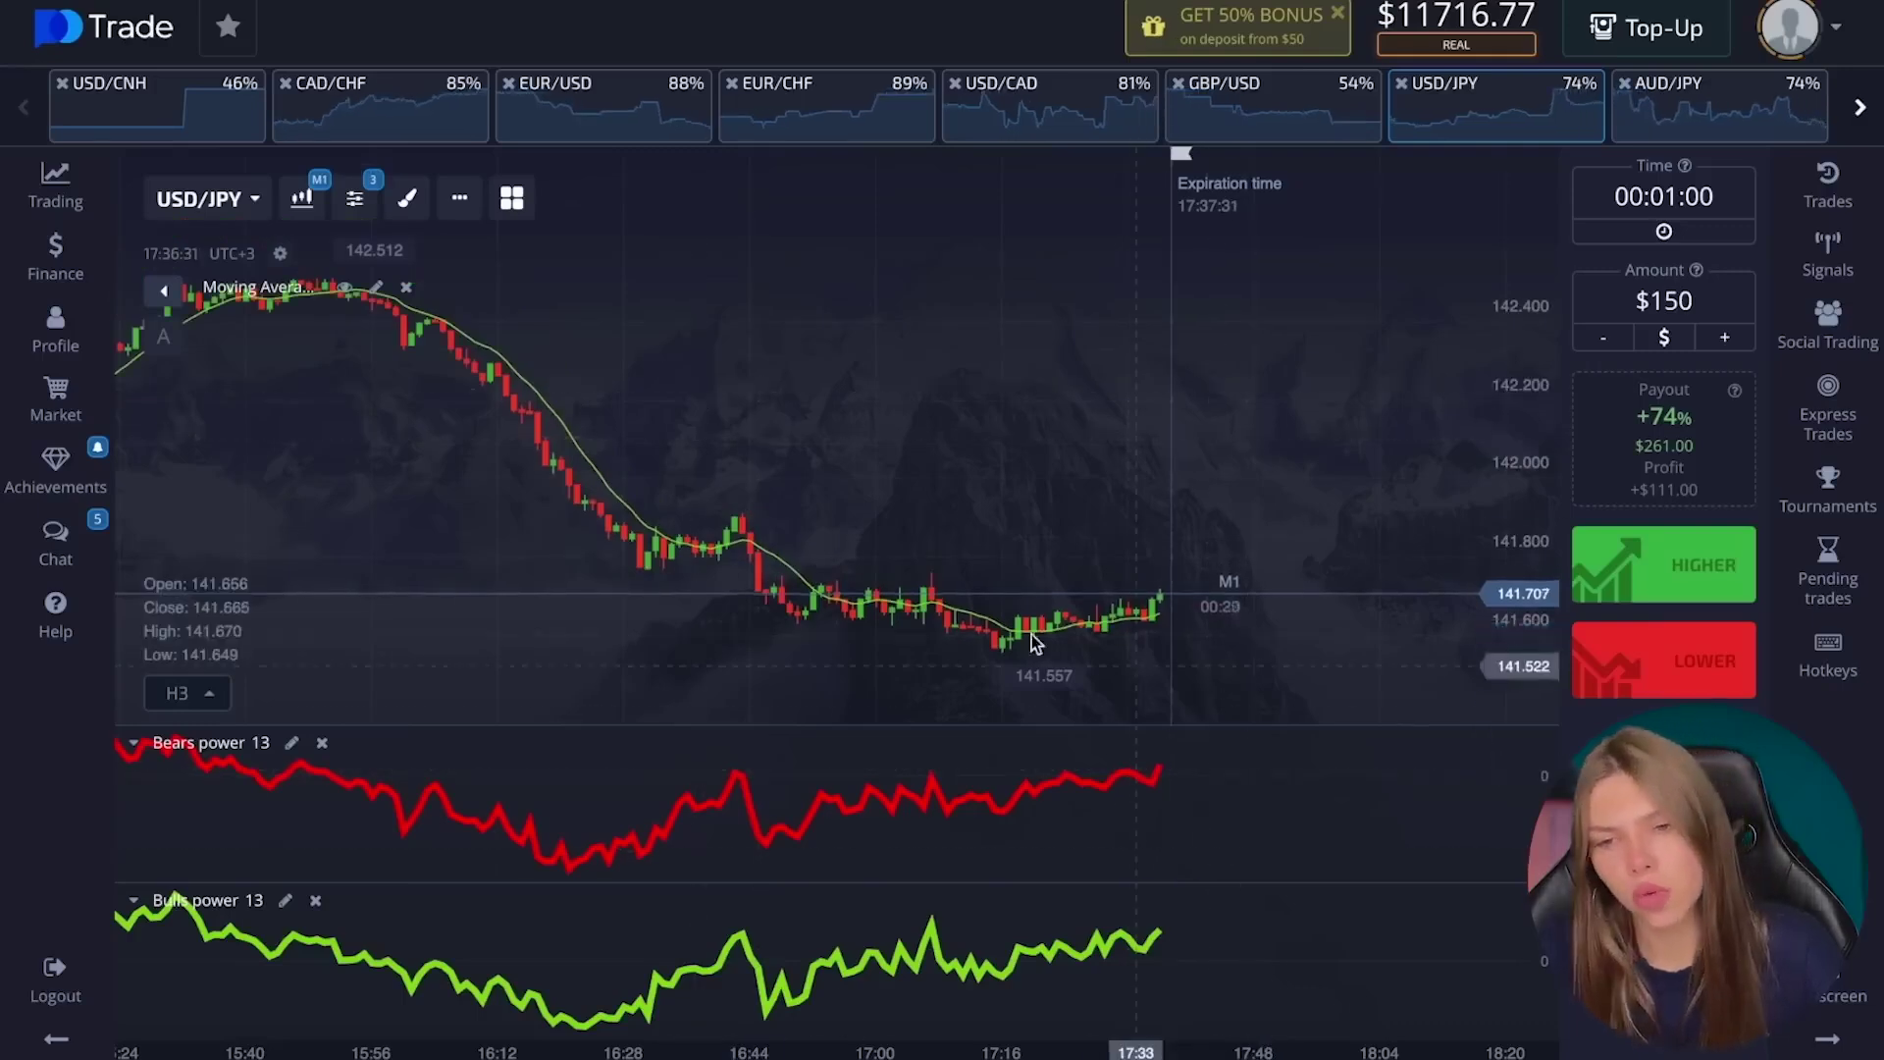
{"action": "left_click", "coordinate": [1859, 107]}
{"action": "left_click", "coordinate": [933, 98]}
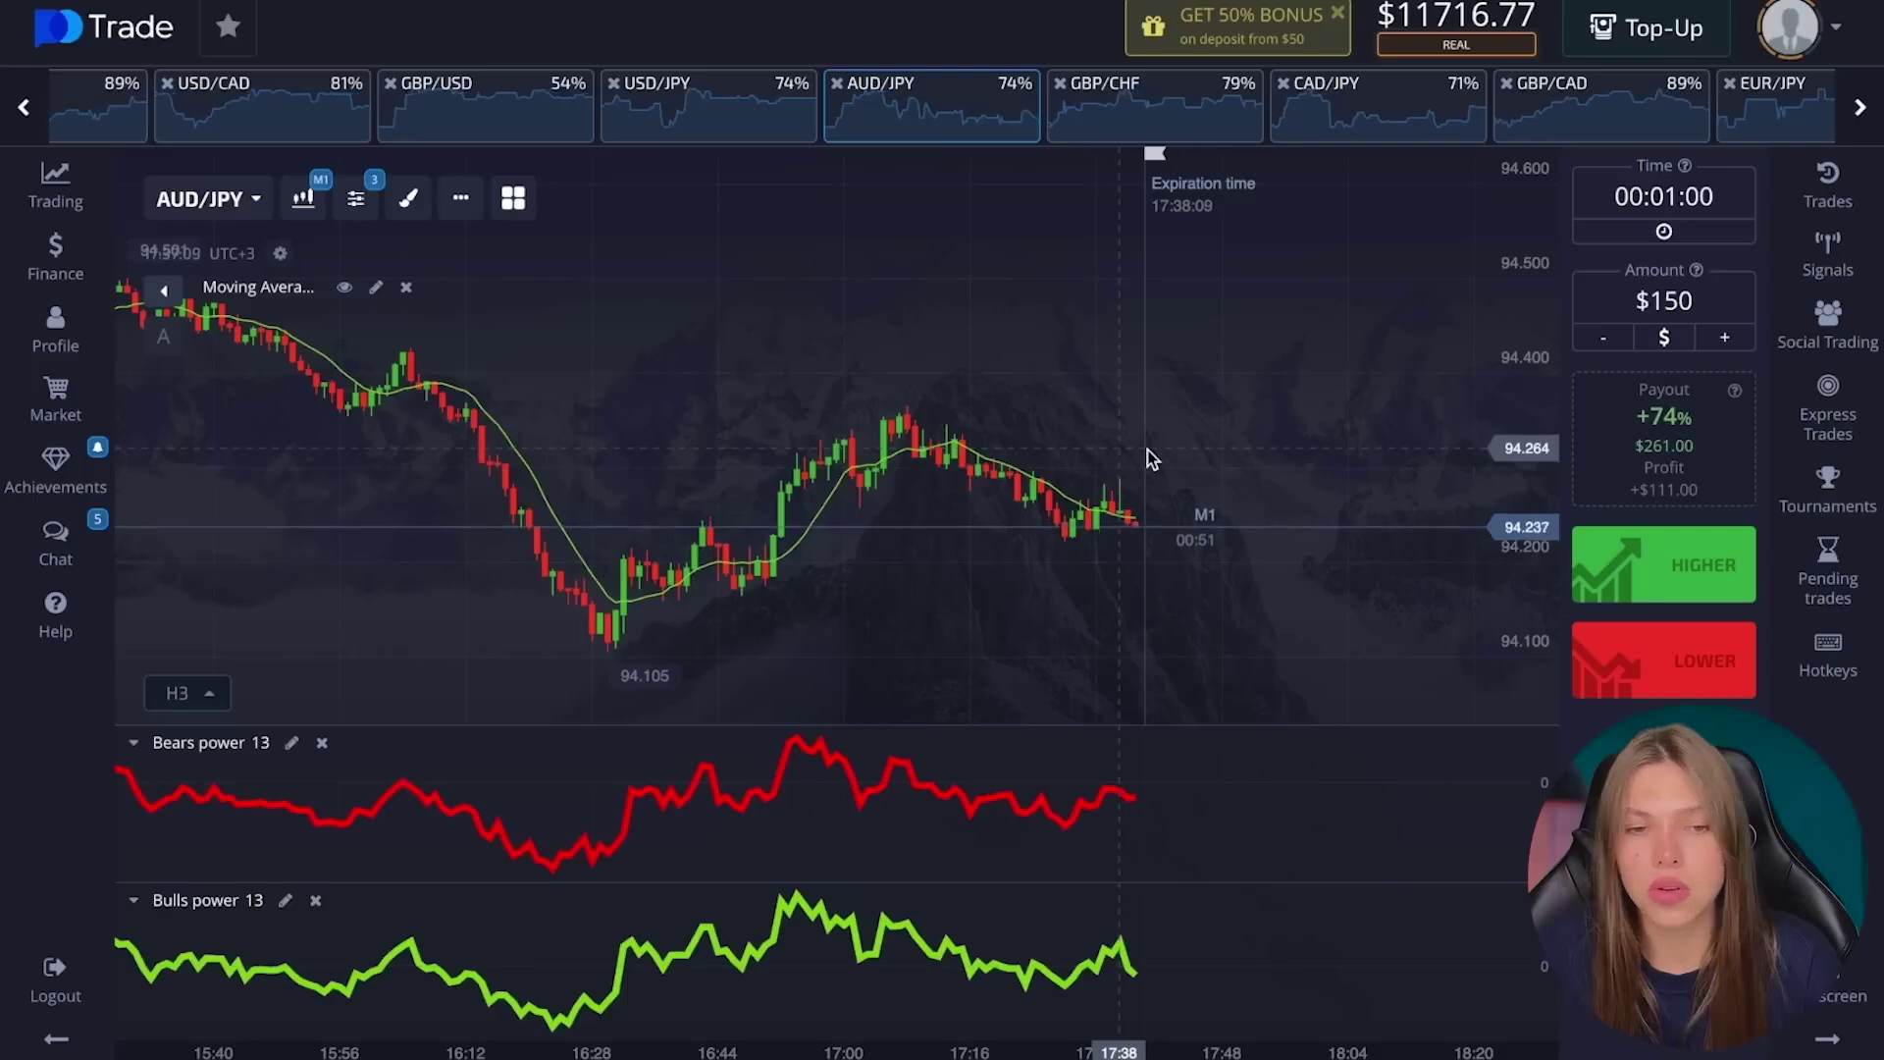
Place a $150 LOWER trade on AUD/JPY and confirm its $261.00 win among Closed trades.
{"action": "left_click", "coordinate": [1602, 684]}
{"action": "scroll", "coordinate": [1274, 665], "scroll_direction": "up", "scroll_amount": 3}
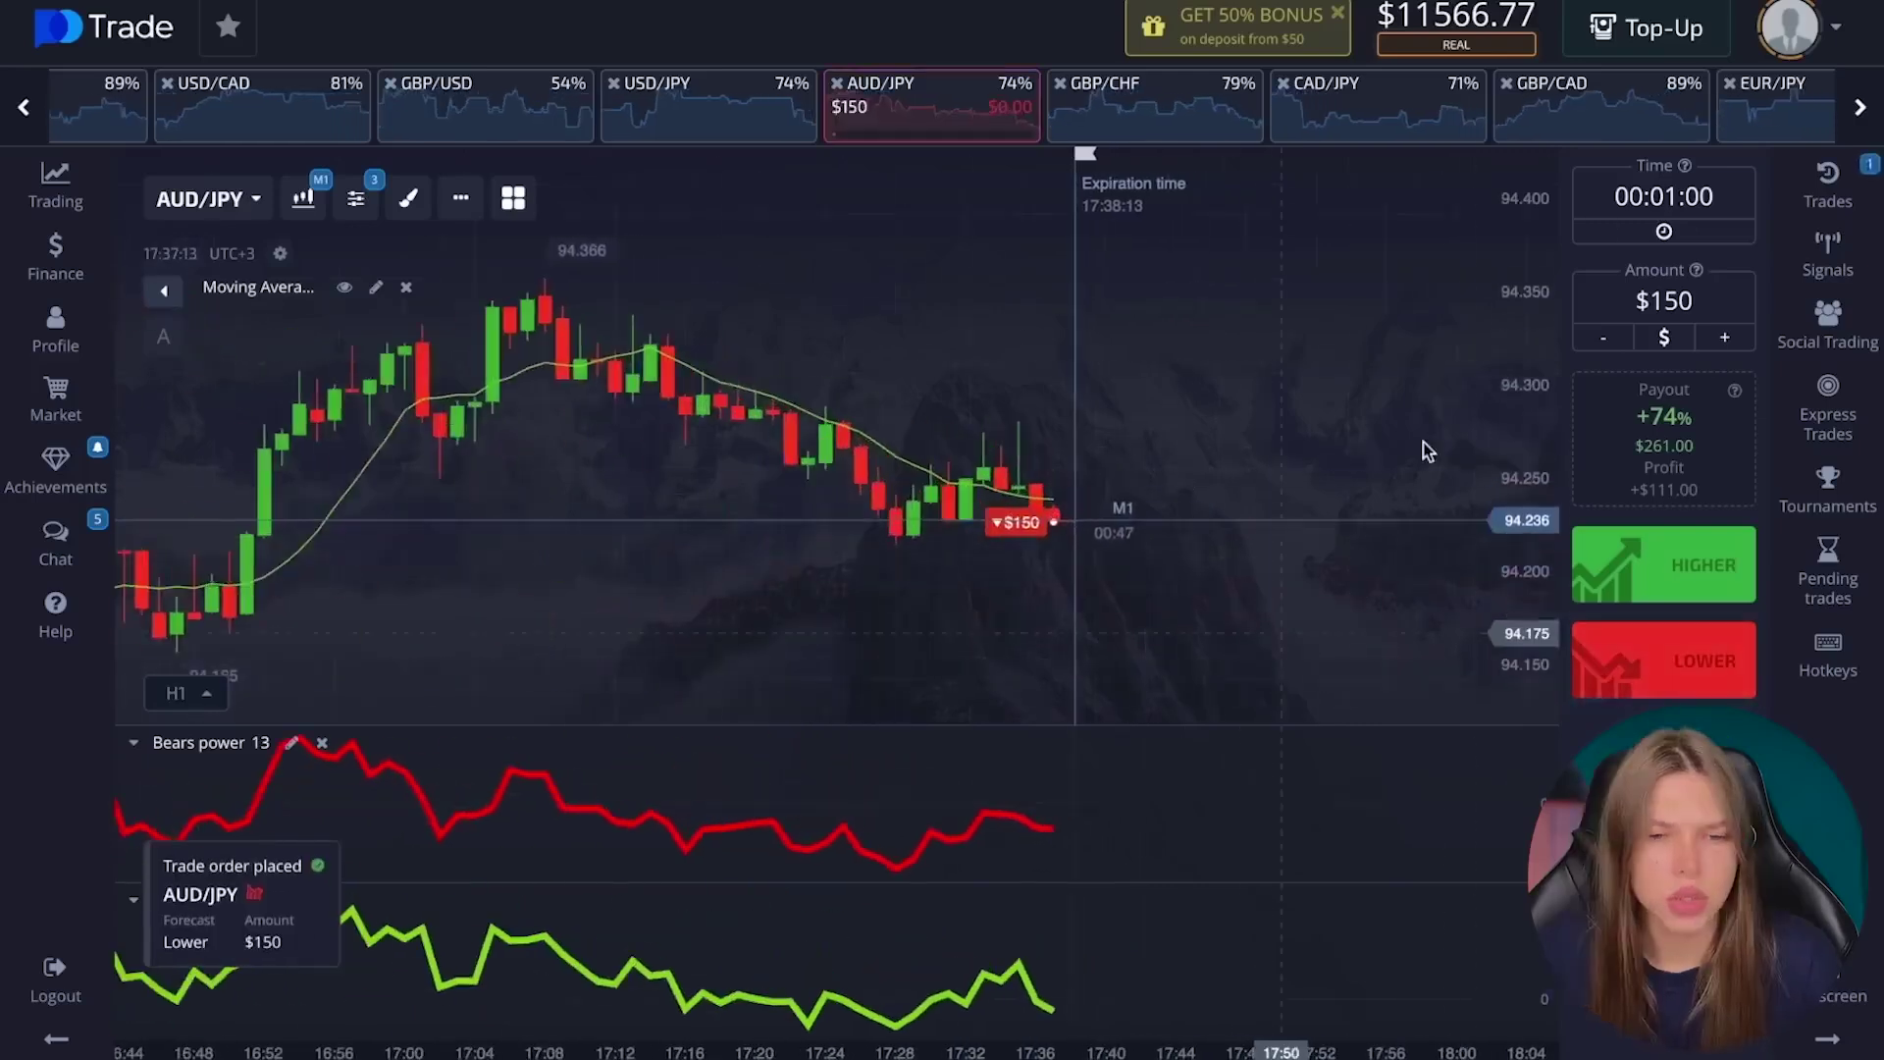
{"action": "left_click", "coordinate": [1813, 206]}
{"action": "scroll", "coordinate": [865, 422], "scroll_direction": "up", "scroll_amount": 3}
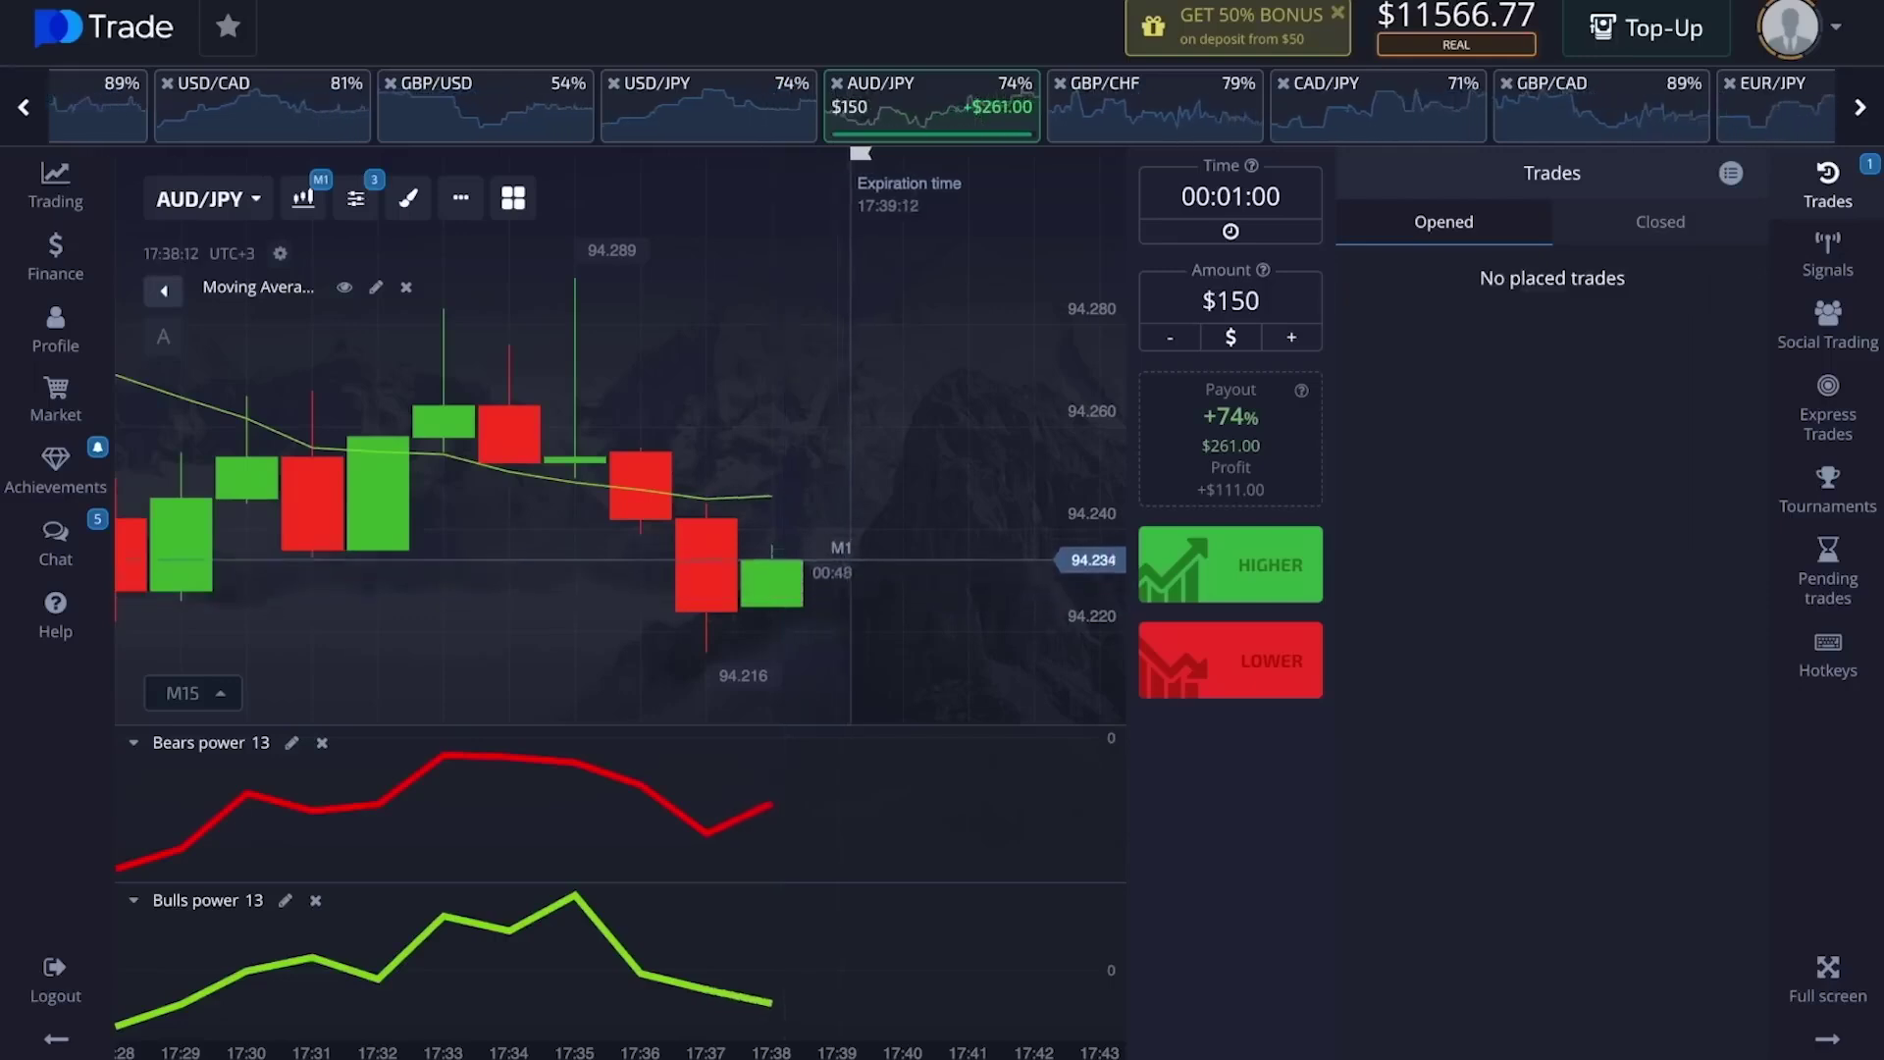
{"action": "left_click", "coordinate": [1664, 226]}
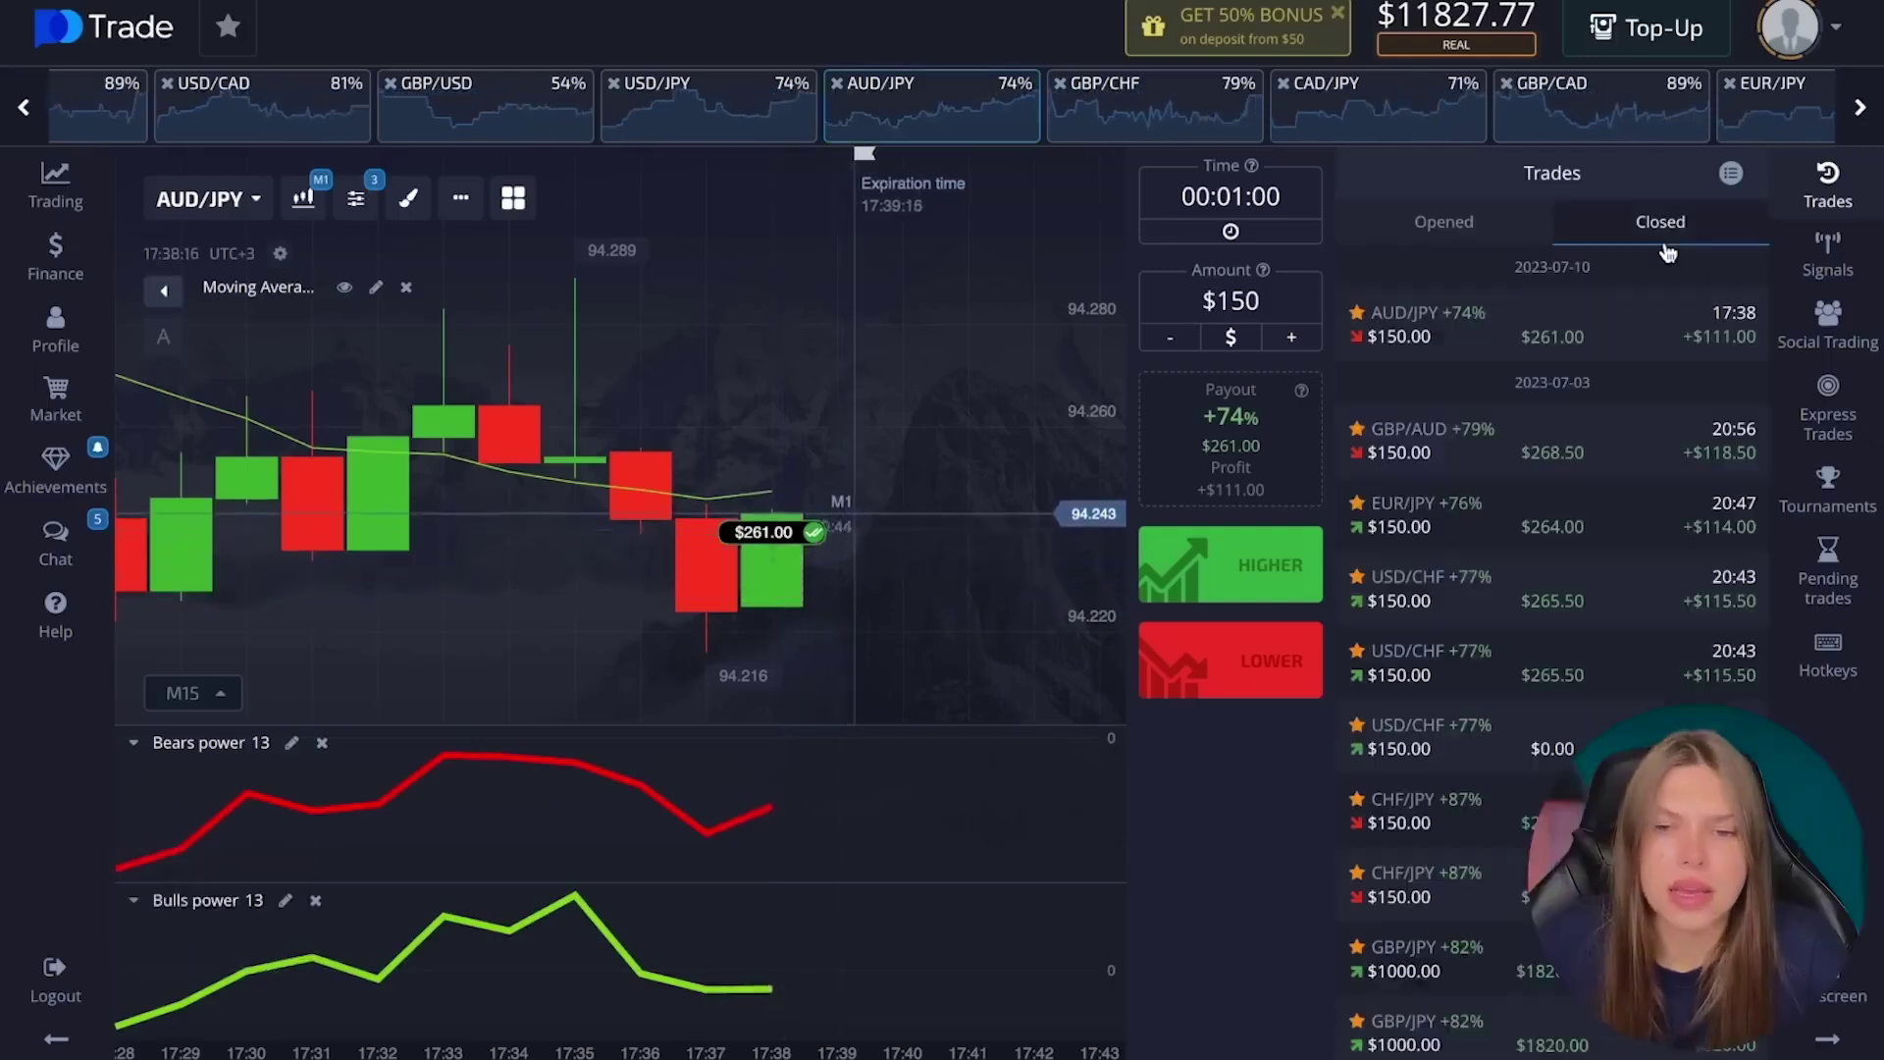
Close the trades list, zoom AUD/JPY out to H1, leave space ahead, and start a Lightshot capture.
{"action": "left_click", "coordinate": [1443, 224]}
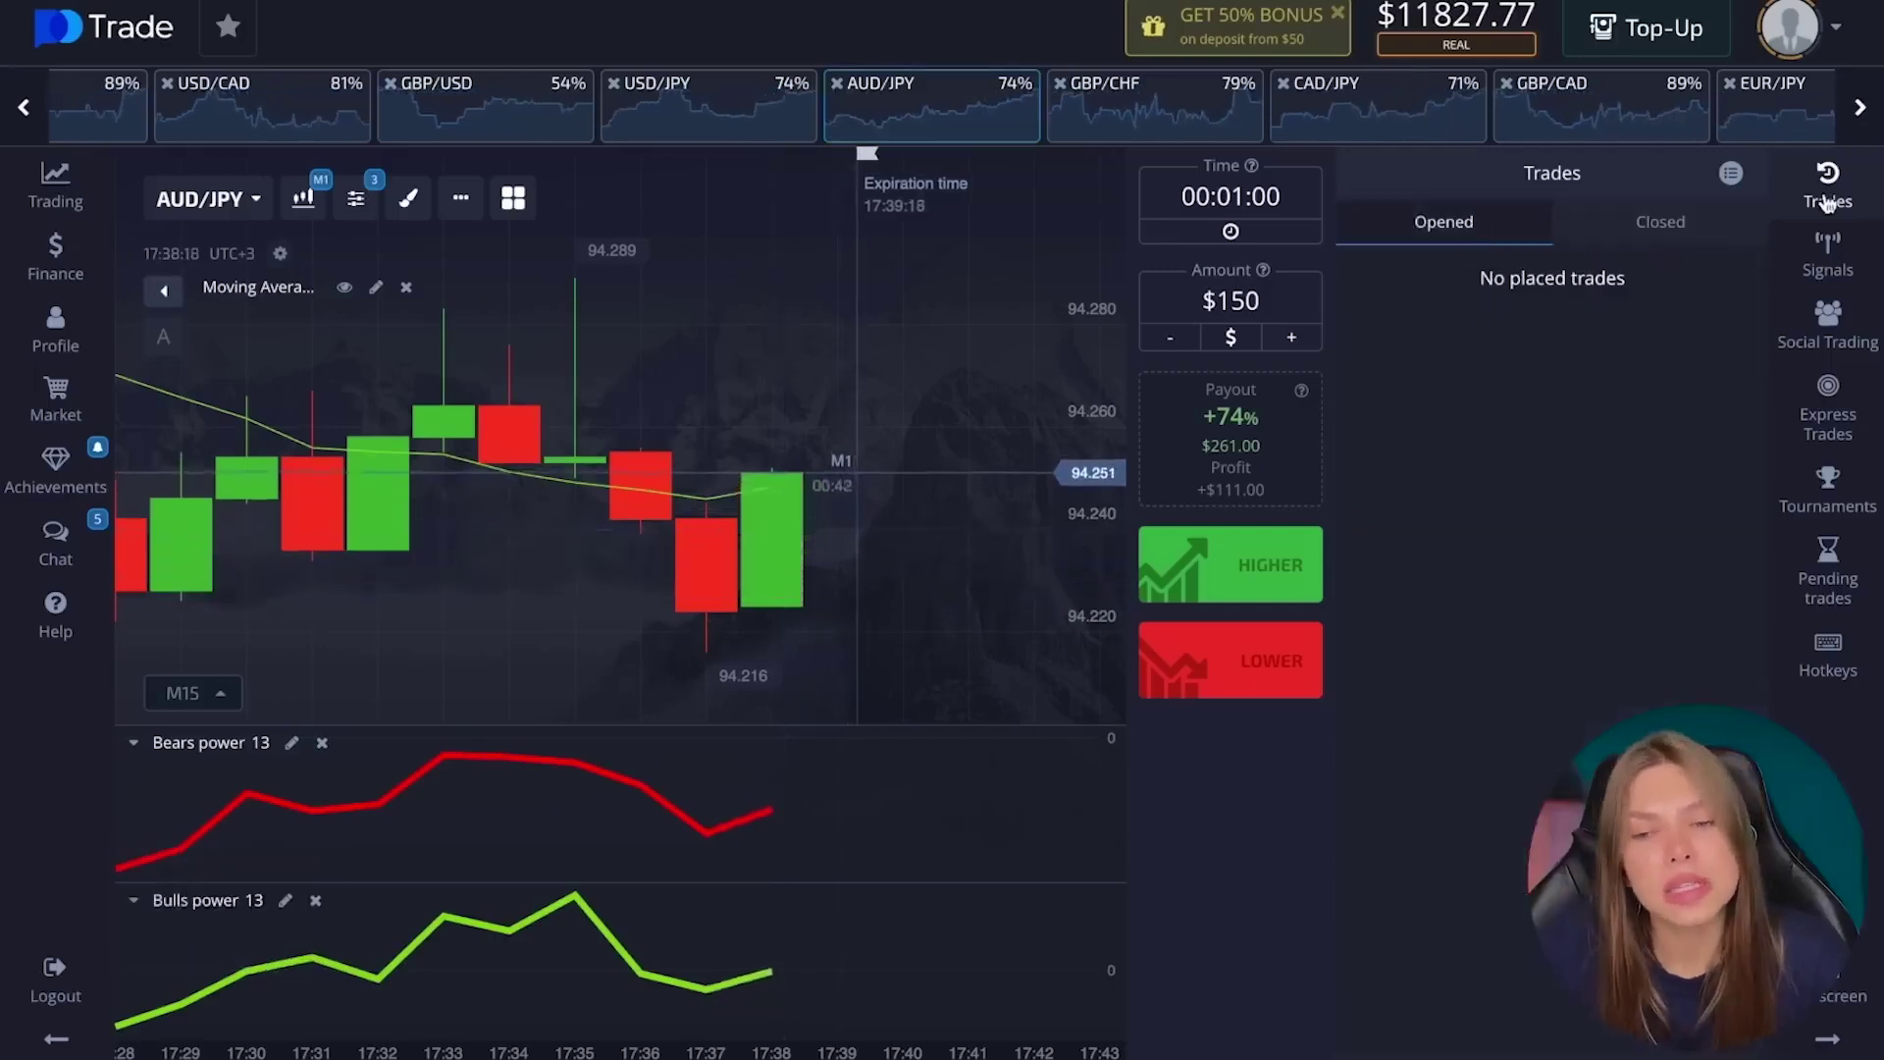
{"action": "left_click", "coordinate": [1821, 194]}
{"action": "scroll", "coordinate": [1305, 308], "scroll_direction": "down", "scroll_amount": 3}
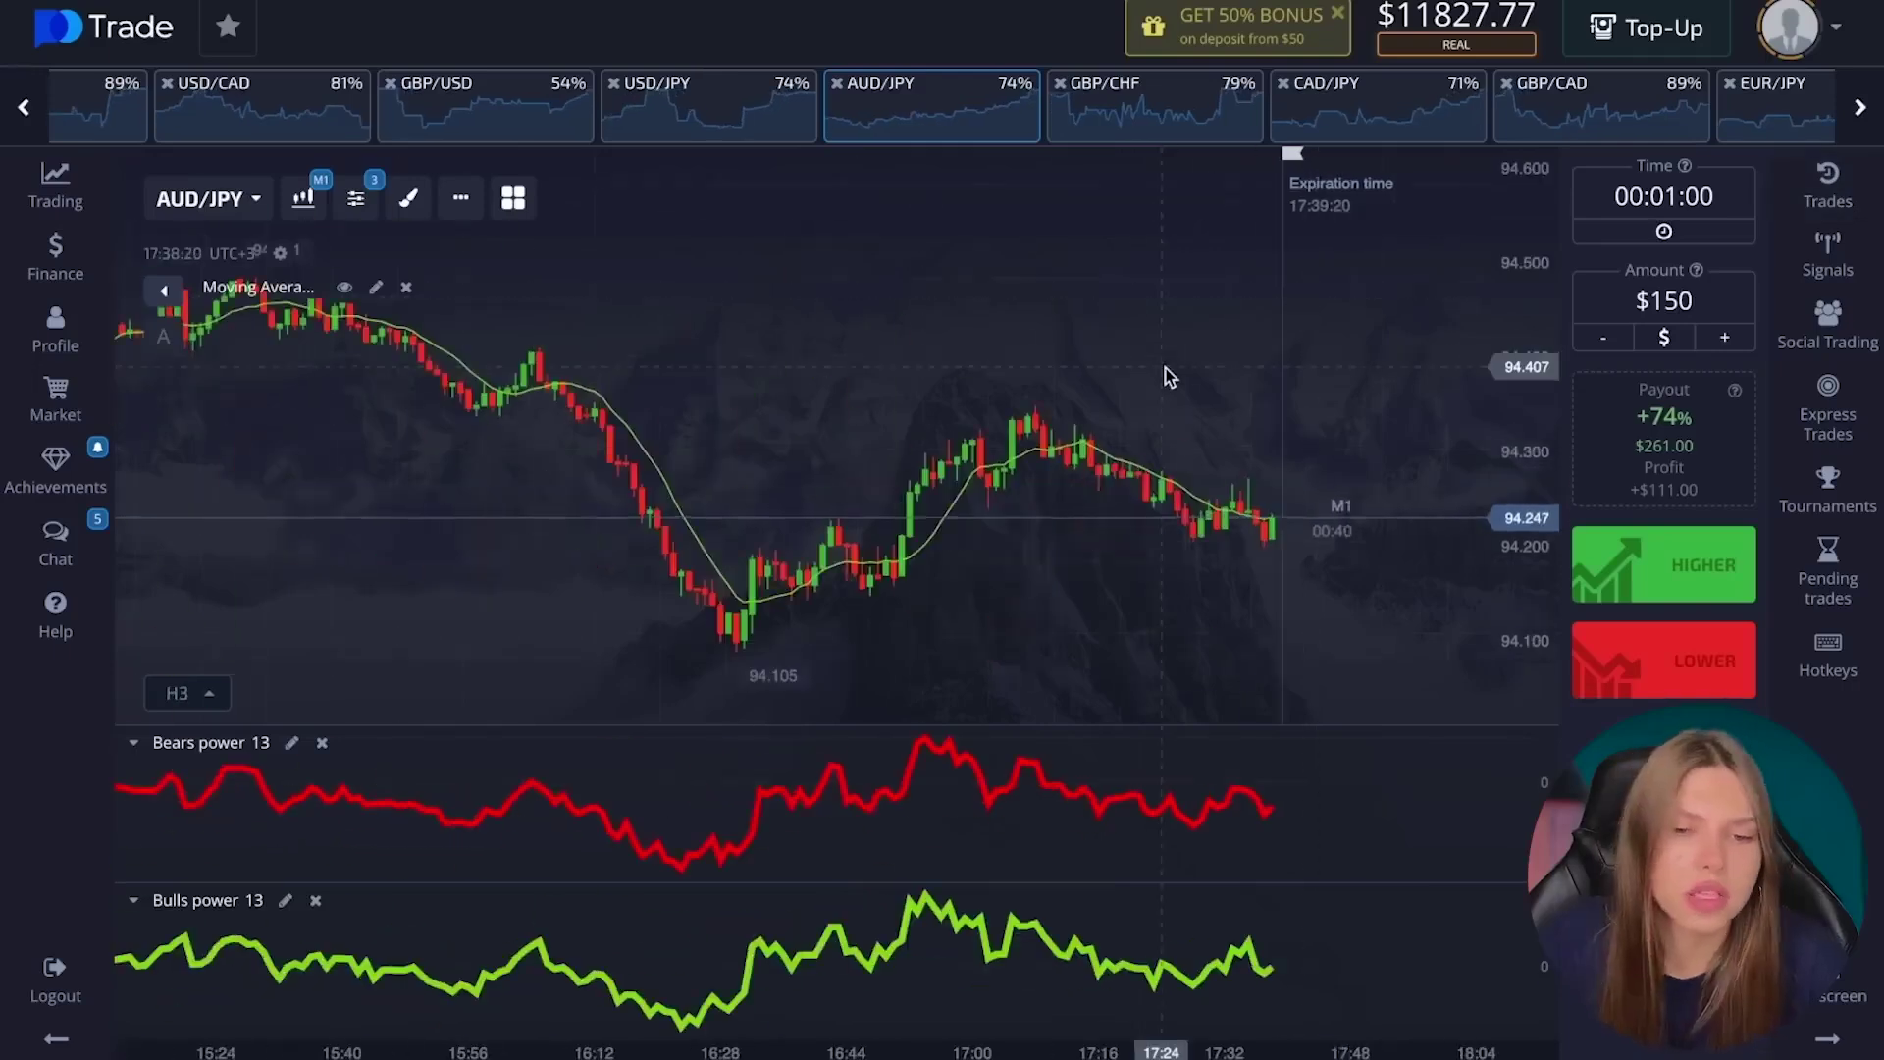
{"action": "scroll", "coordinate": [1165, 368], "scroll_direction": "down", "scroll_amount": 3}
{"action": "left_click_drag", "start_coordinate": [693, 455], "coordinate": [583, 469]}
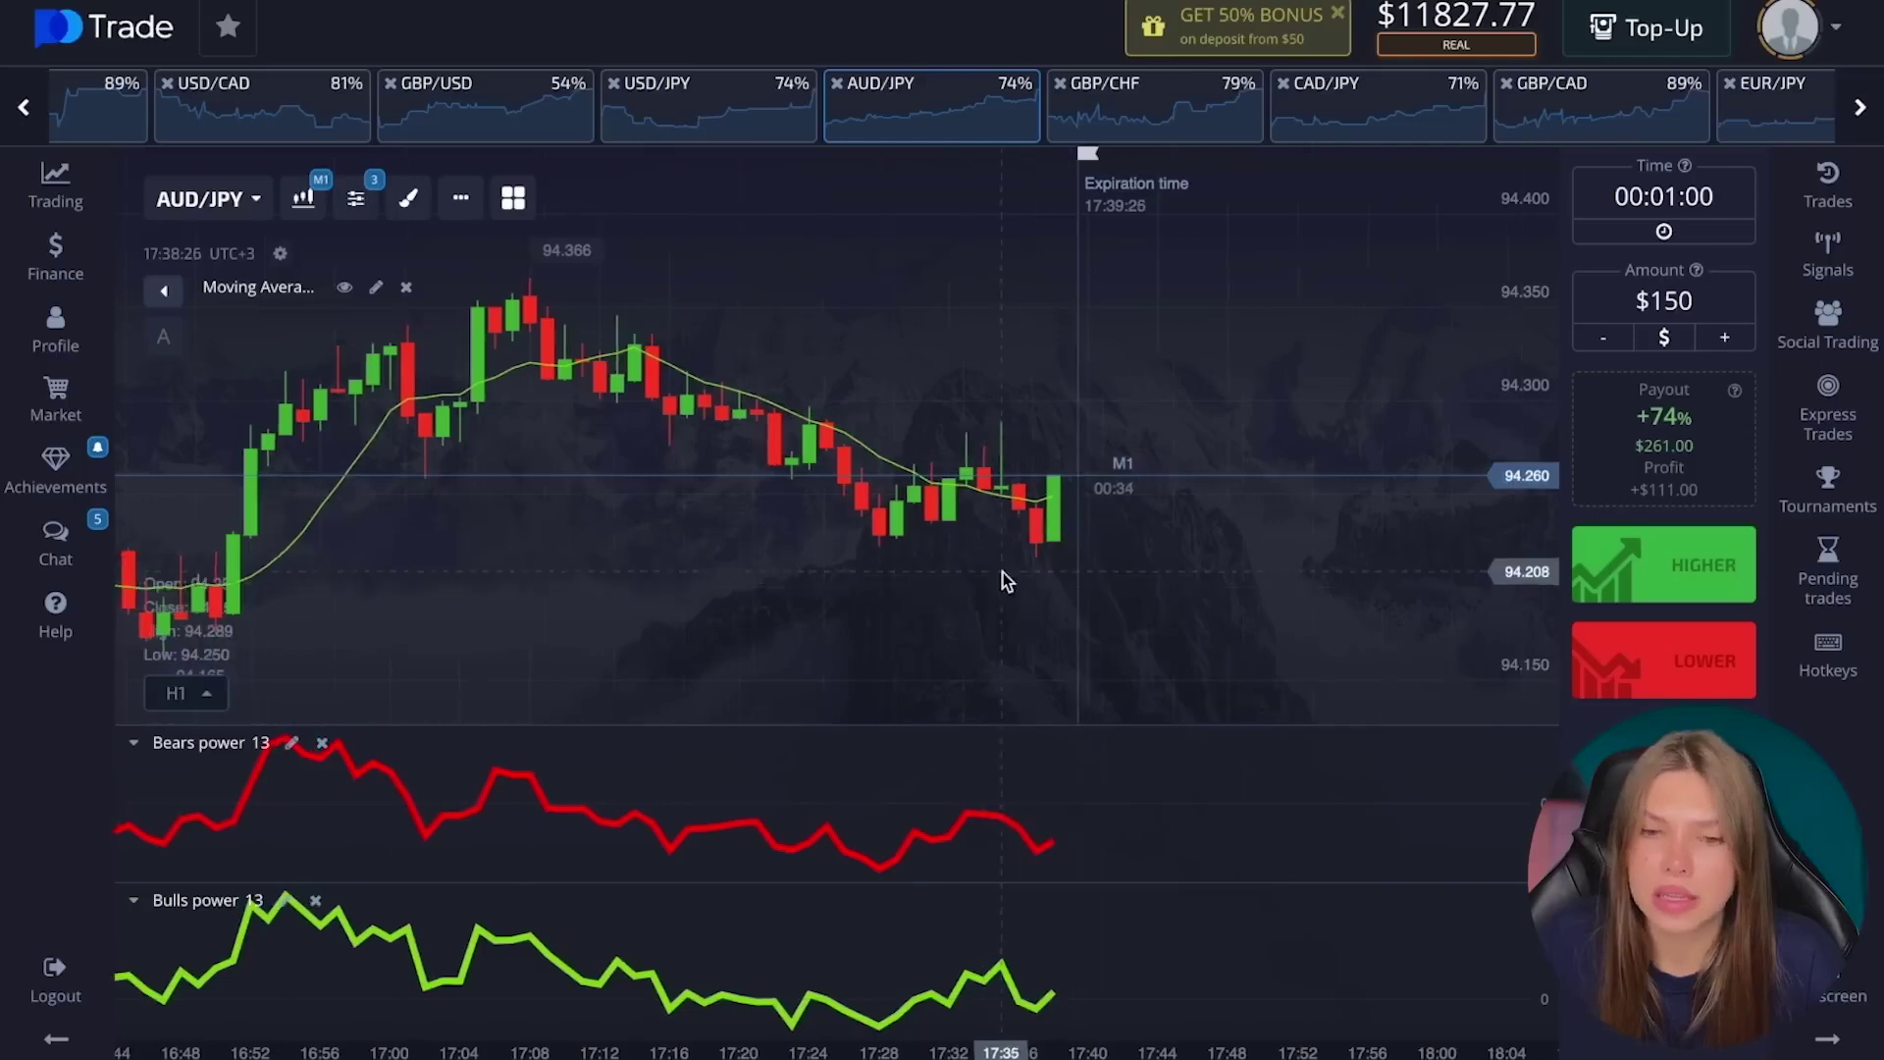
{"action": "key", "text": "Print"}
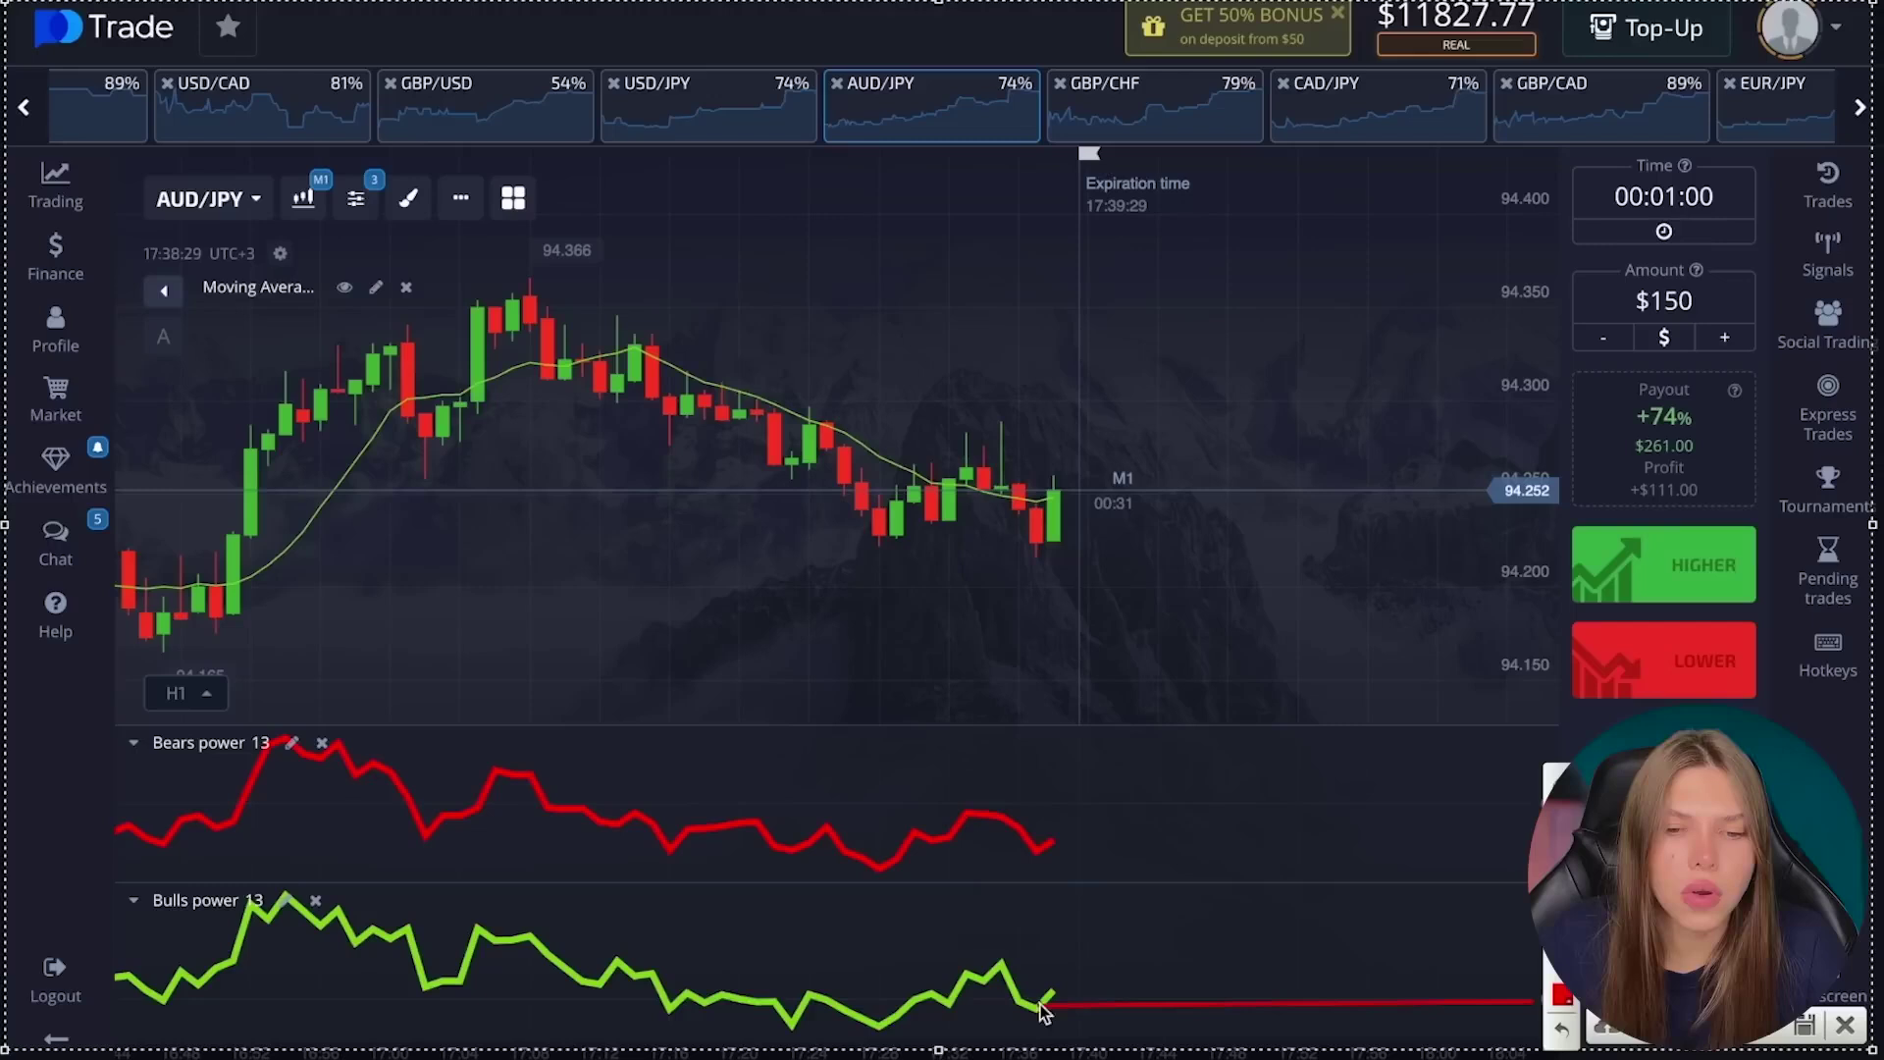
Draw a red Bears power level line, two arrows and a rising zigzag on the AUD/JPY chart.
{"action": "left_click_drag", "start_coordinate": [1004, 804], "coordinate": [1551, 787]}
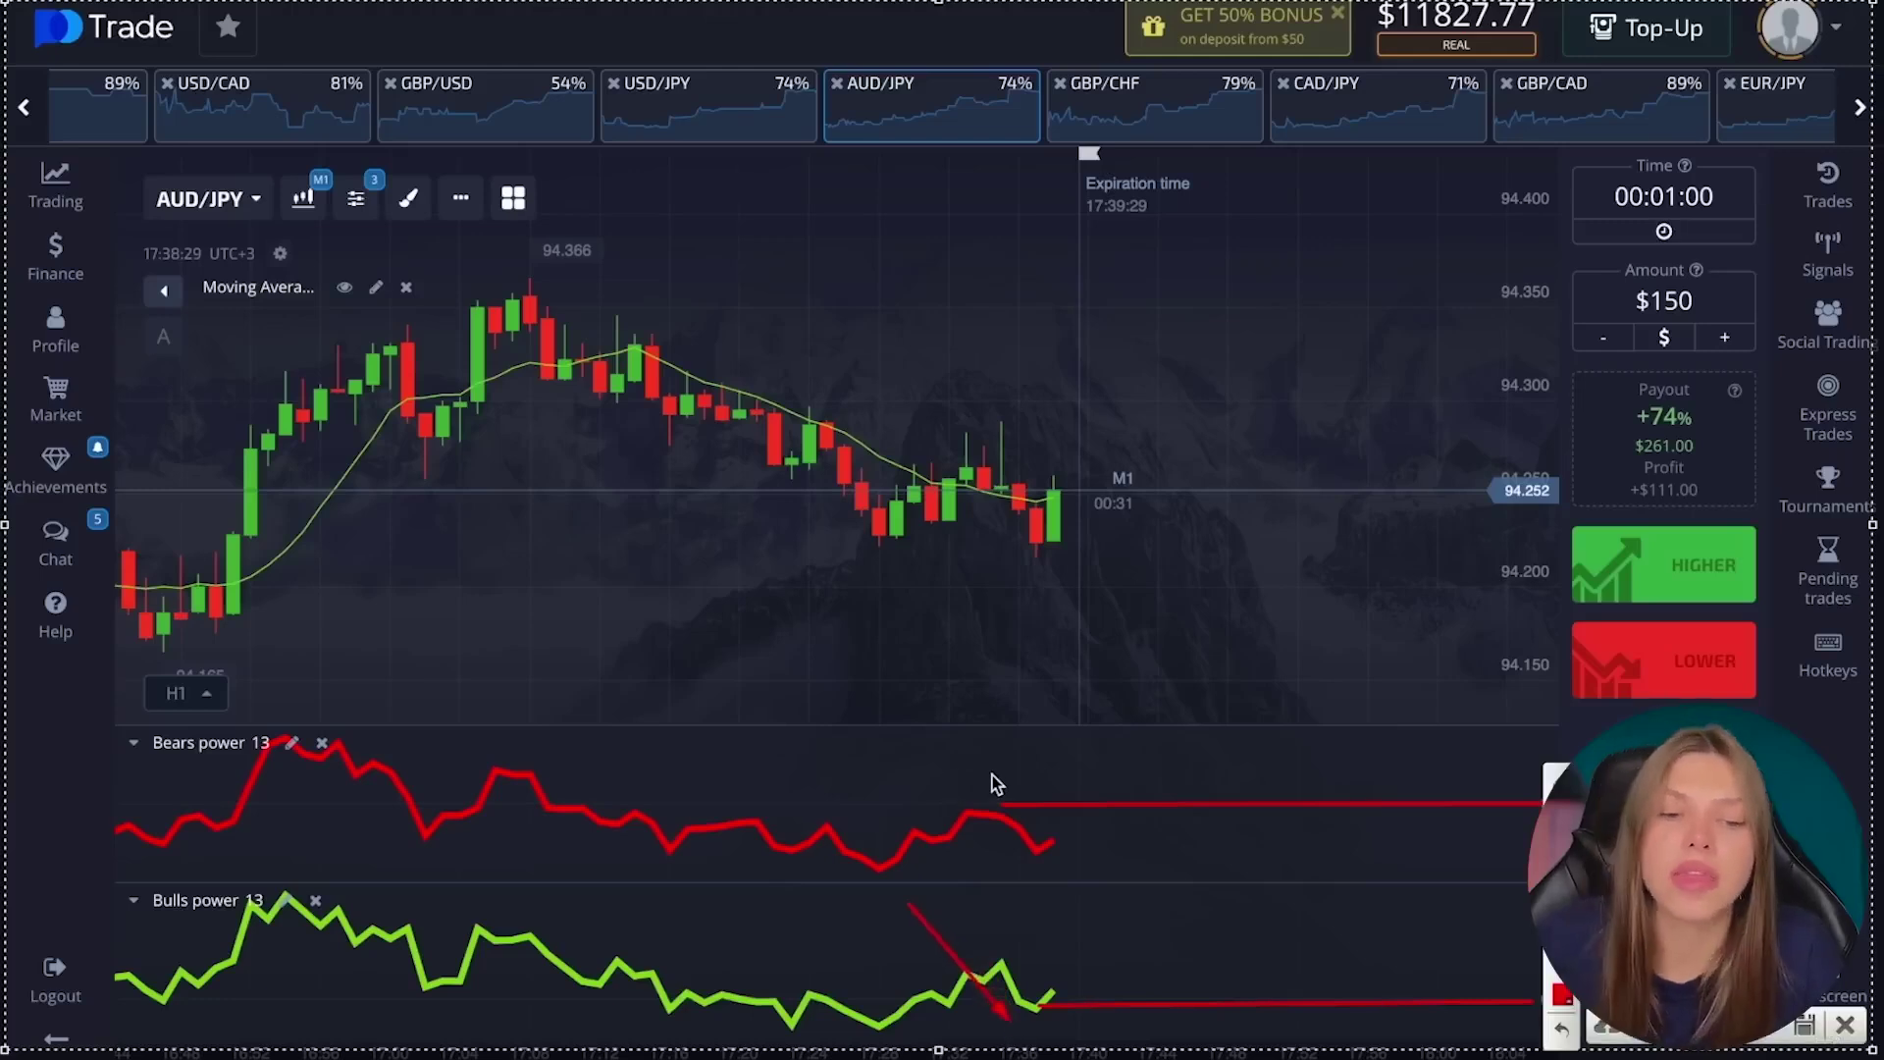
{"action": "left_click_drag", "start_coordinate": [963, 760], "coordinate": [995, 805]}
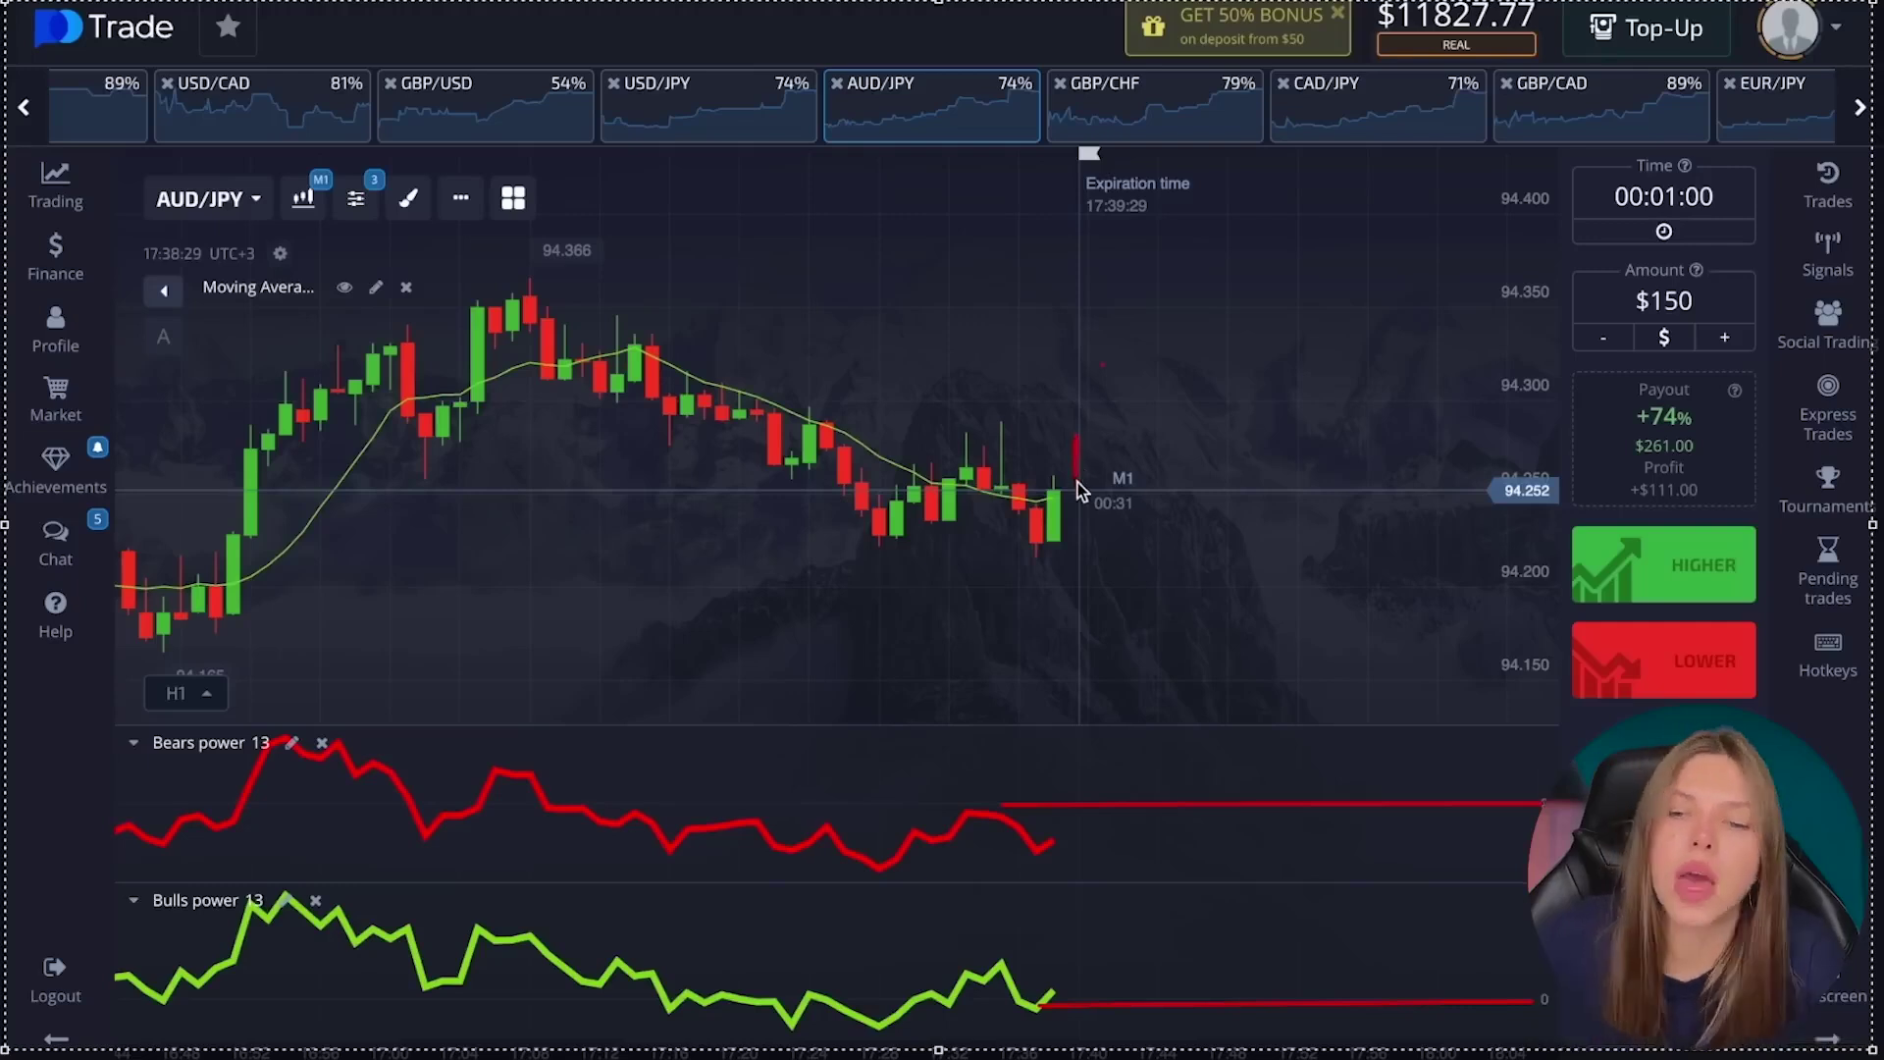
{"action": "mouse_move", "coordinate": [1080, 456]}
{"action": "left_mouse_down"}
{"action": "mouse_move", "coordinate": [1112, 457]}
{"action": "mouse_move", "coordinate": [1119, 289]}
{"action": "mouse_move", "coordinate": [1160, 327]}
{"action": "mouse_move", "coordinate": [1163, 236]}
{"action": "left_mouse_up"}
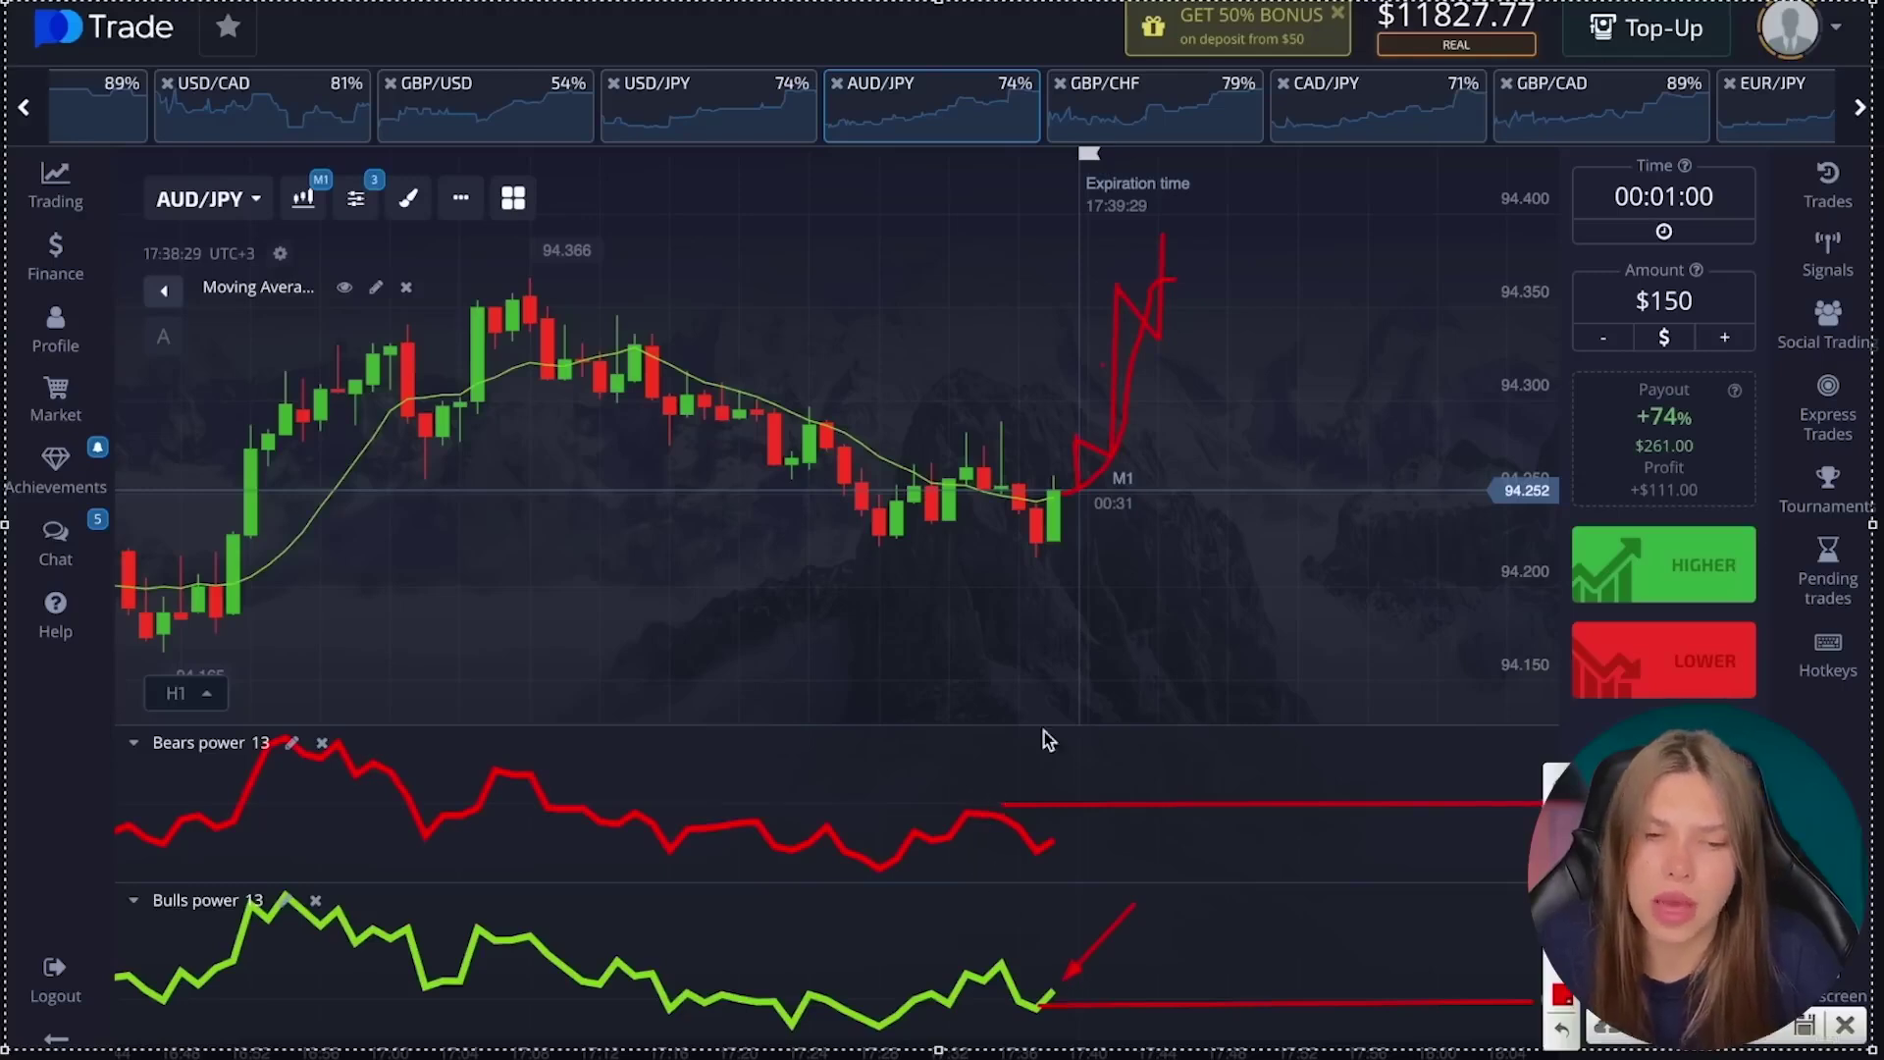
{"action": "left_click_drag", "start_coordinate": [1034, 771], "coordinate": [1023, 787]}
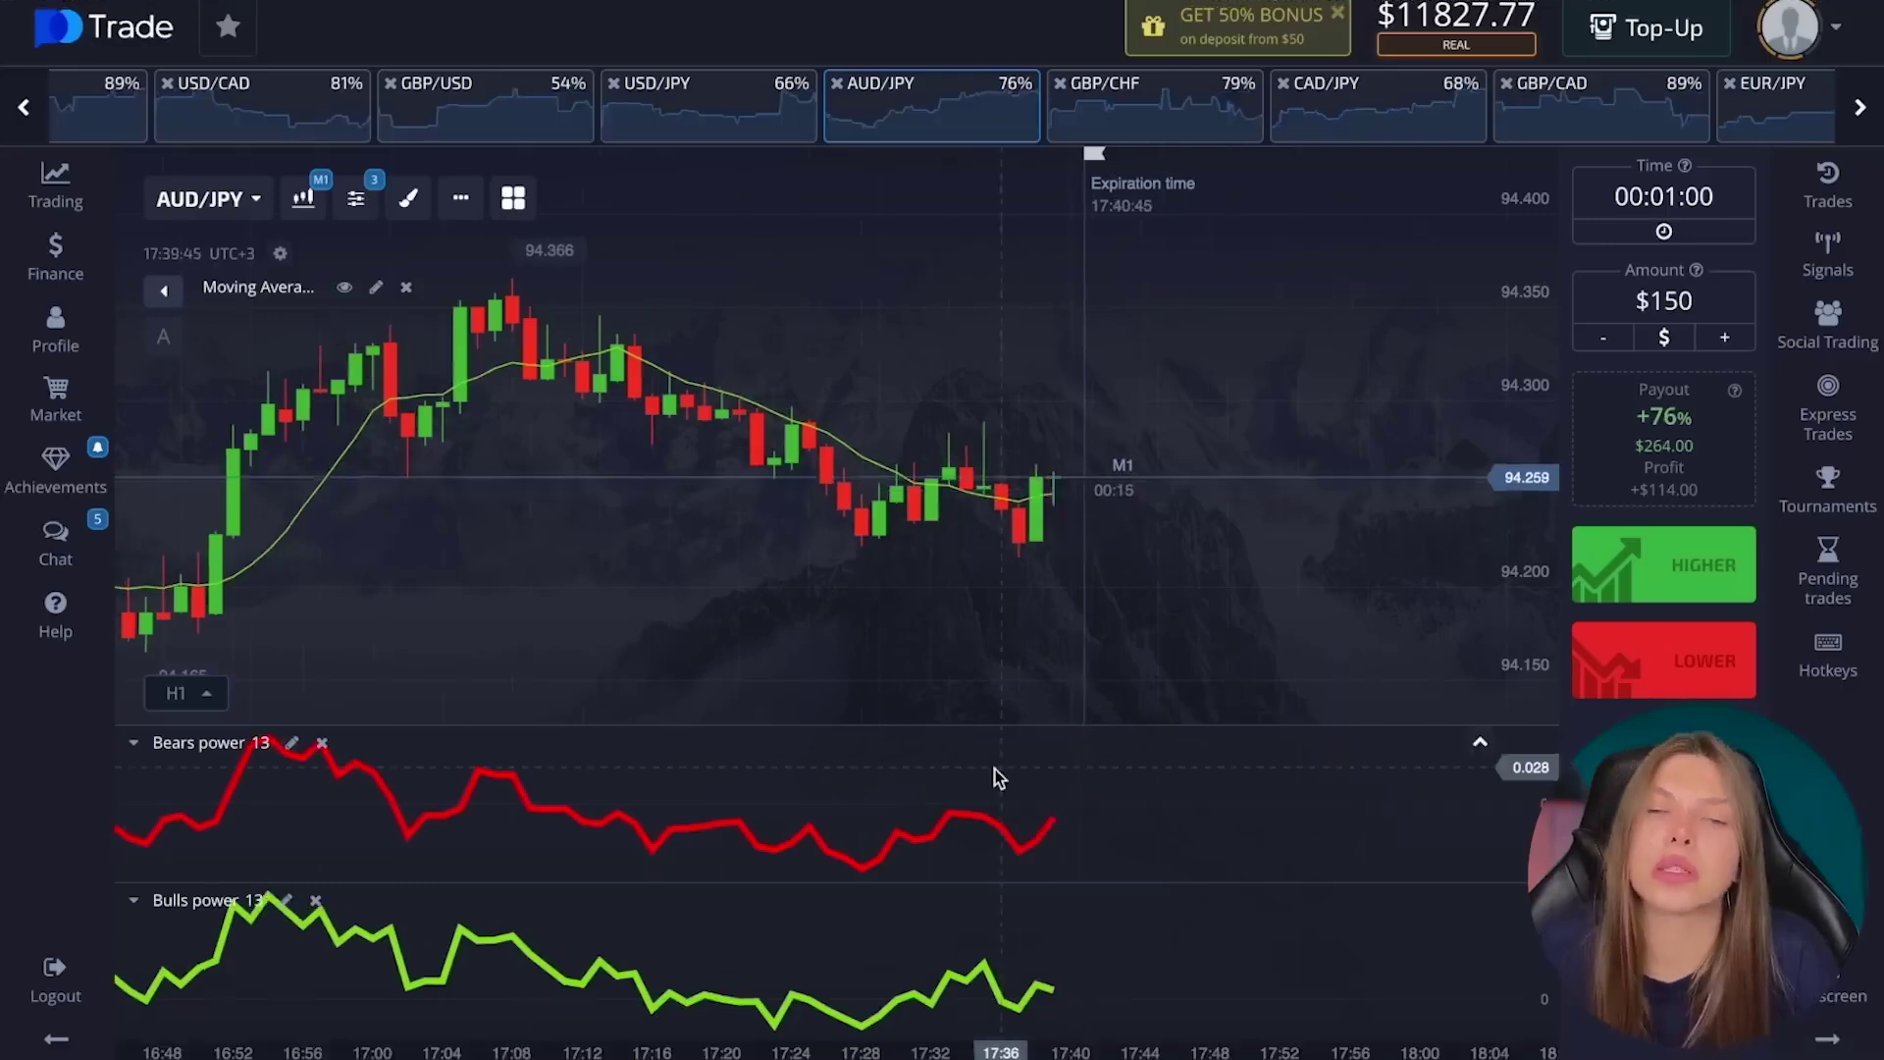
{"action": "scroll", "coordinate": [995, 770], "scroll_direction": "down", "scroll_amount": 3}
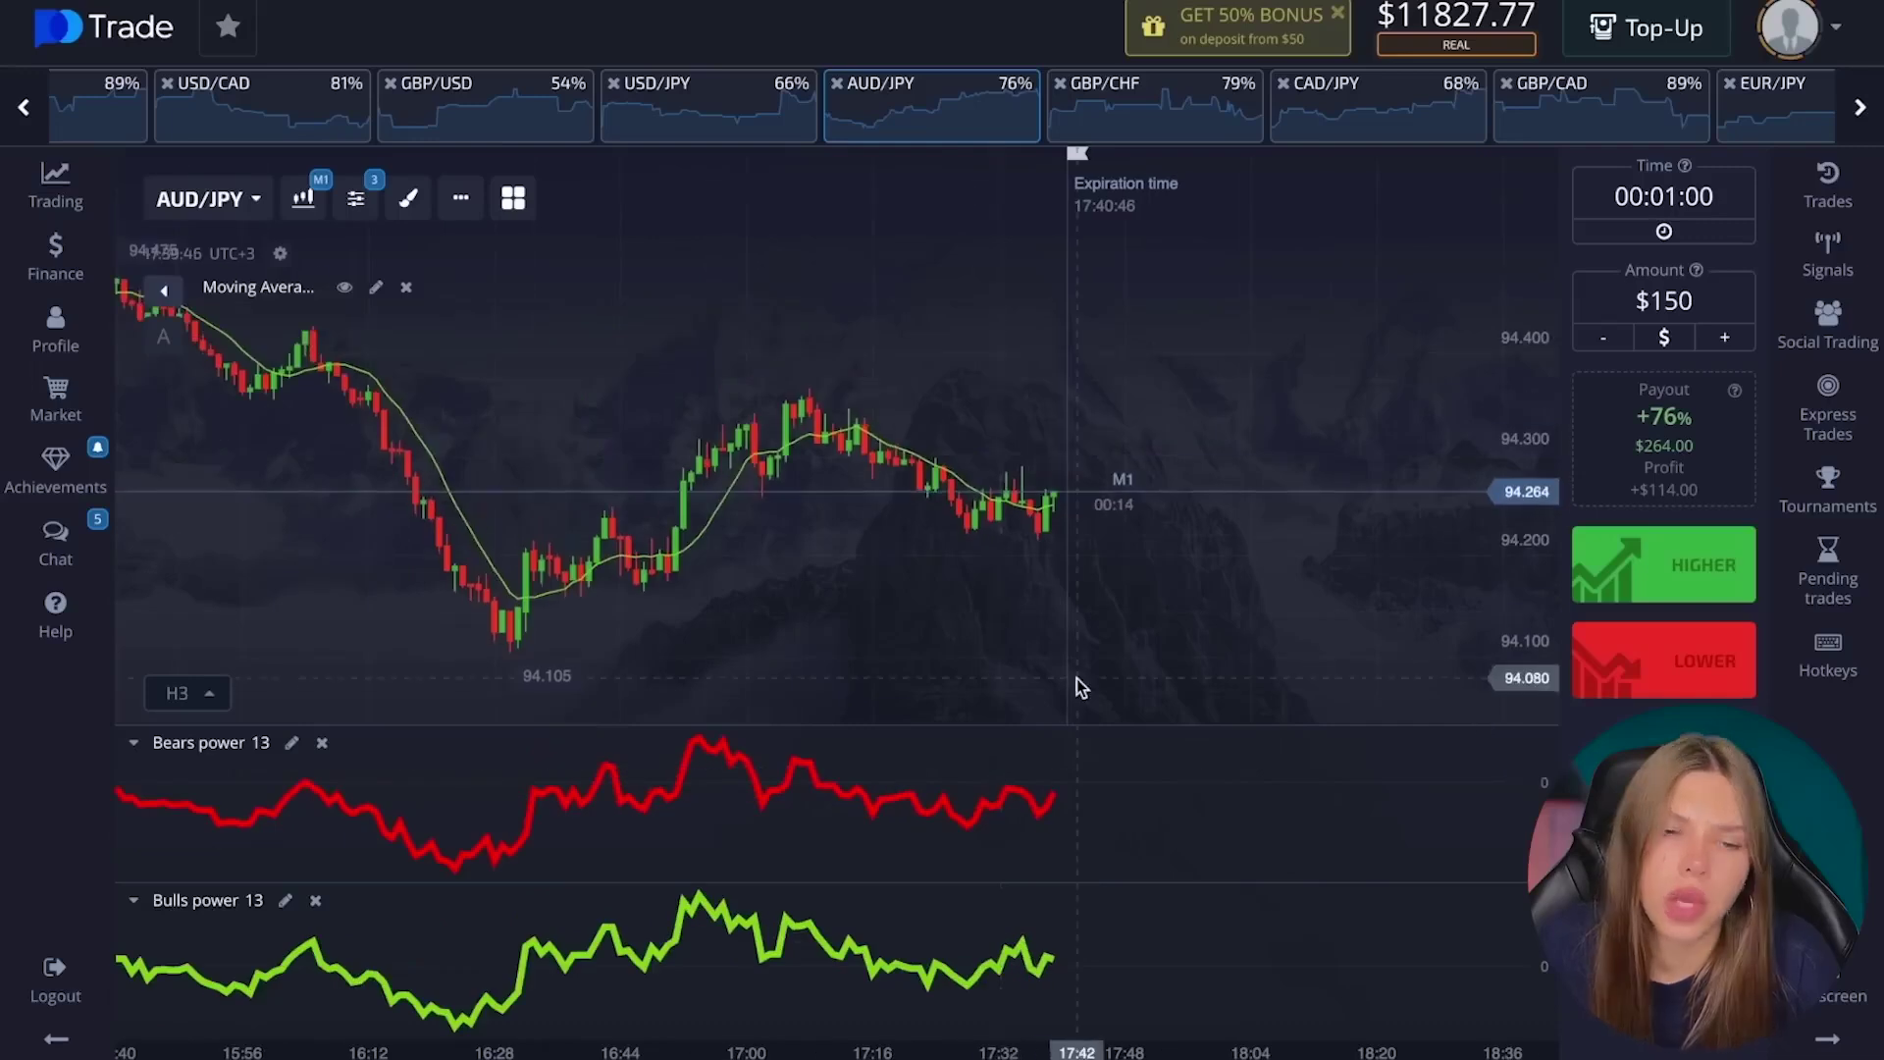
Open the GBP/CHF chart, paying 79% ($268.50 on $150).
{"action": "scroll", "coordinate": [1221, 355], "scroll_direction": "up", "scroll_amount": 5}
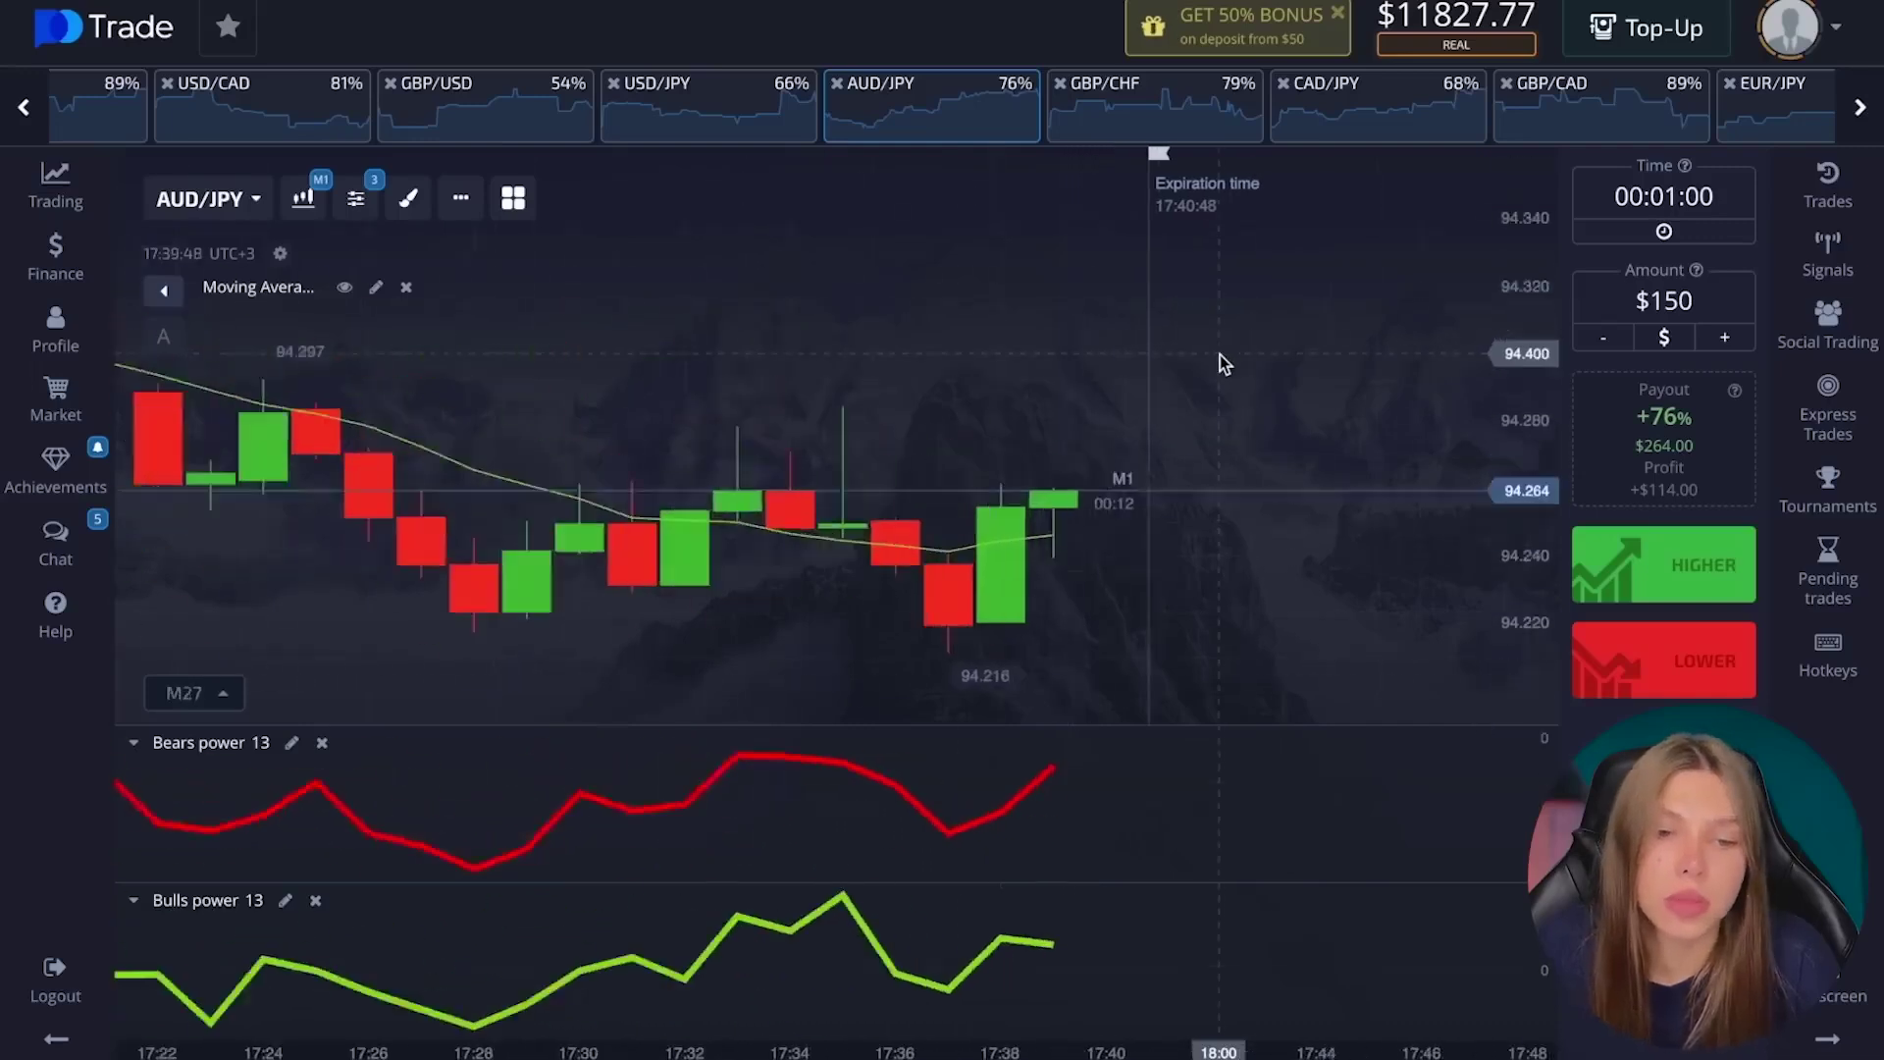
{"action": "scroll", "coordinate": [1102, 215], "scroll_direction": "down", "scroll_amount": 3}
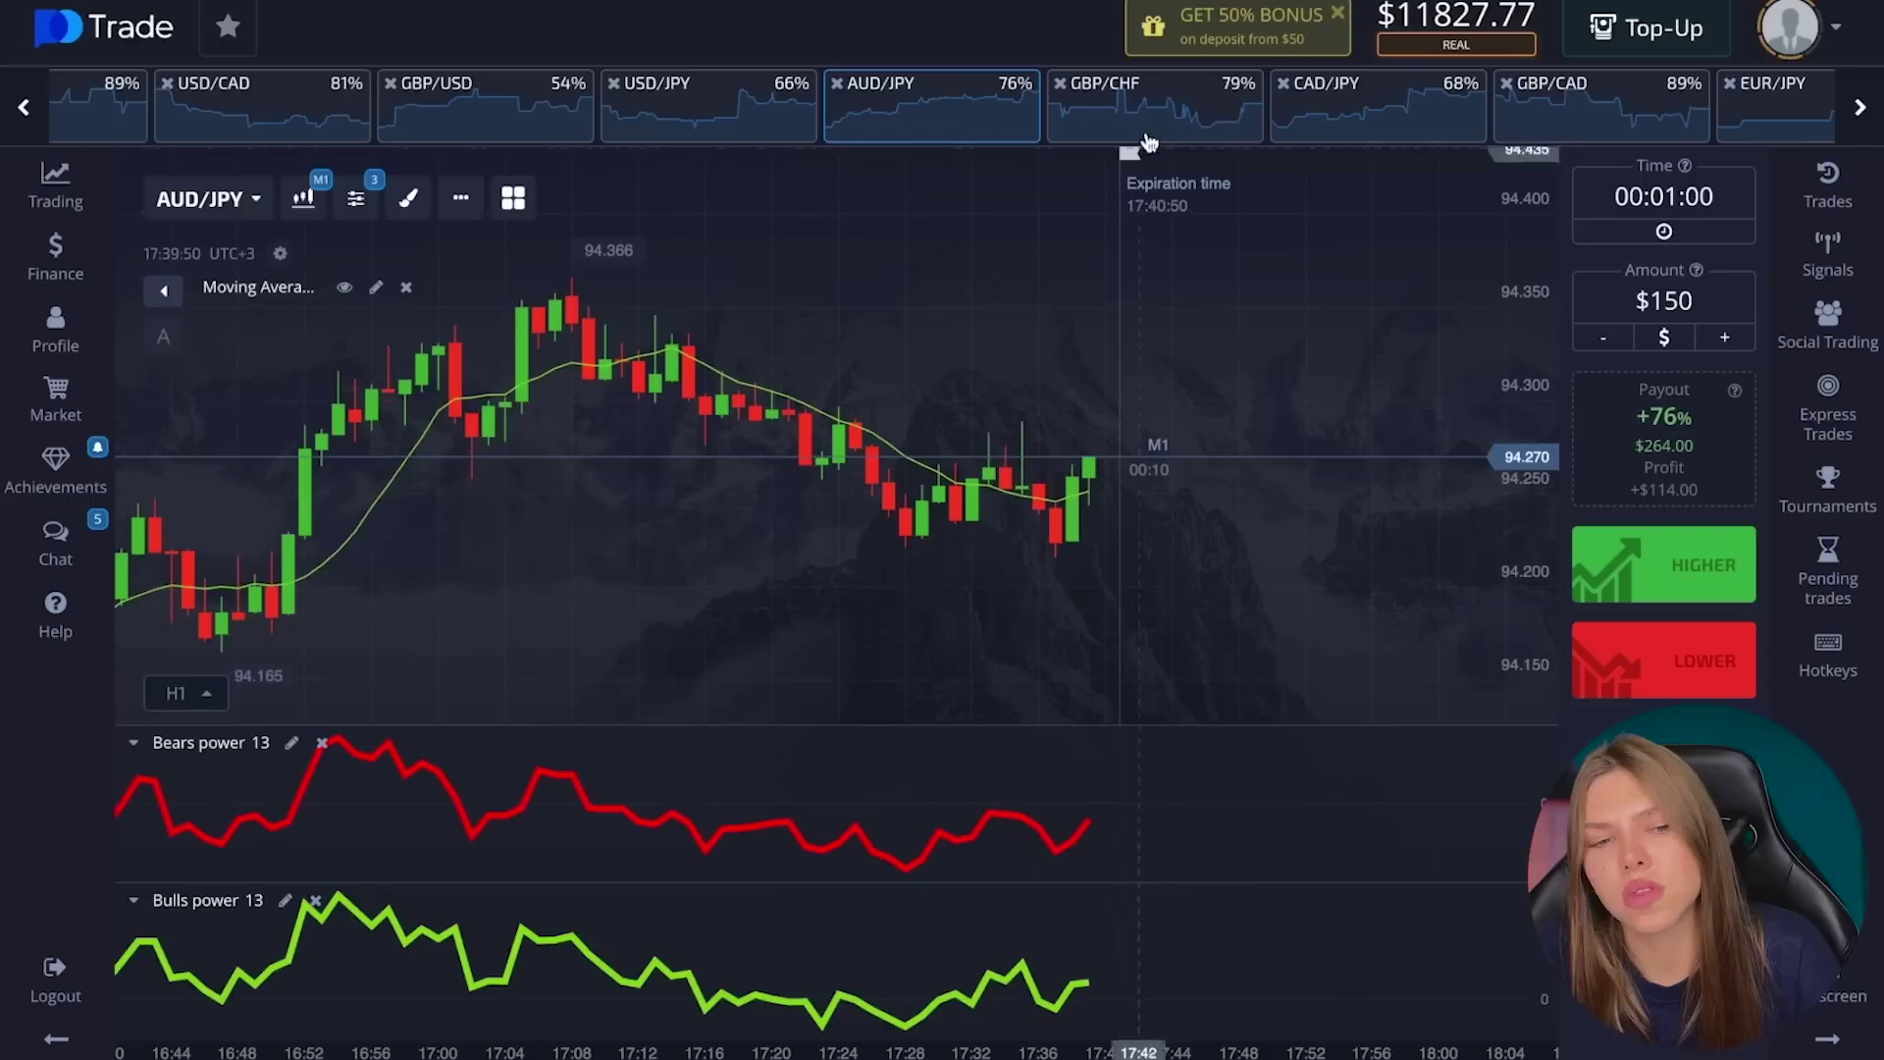
{"action": "left_click", "coordinate": [1154, 106]}
{"action": "scroll", "coordinate": [989, 443], "scroll_direction": "down", "scroll_amount": 3}
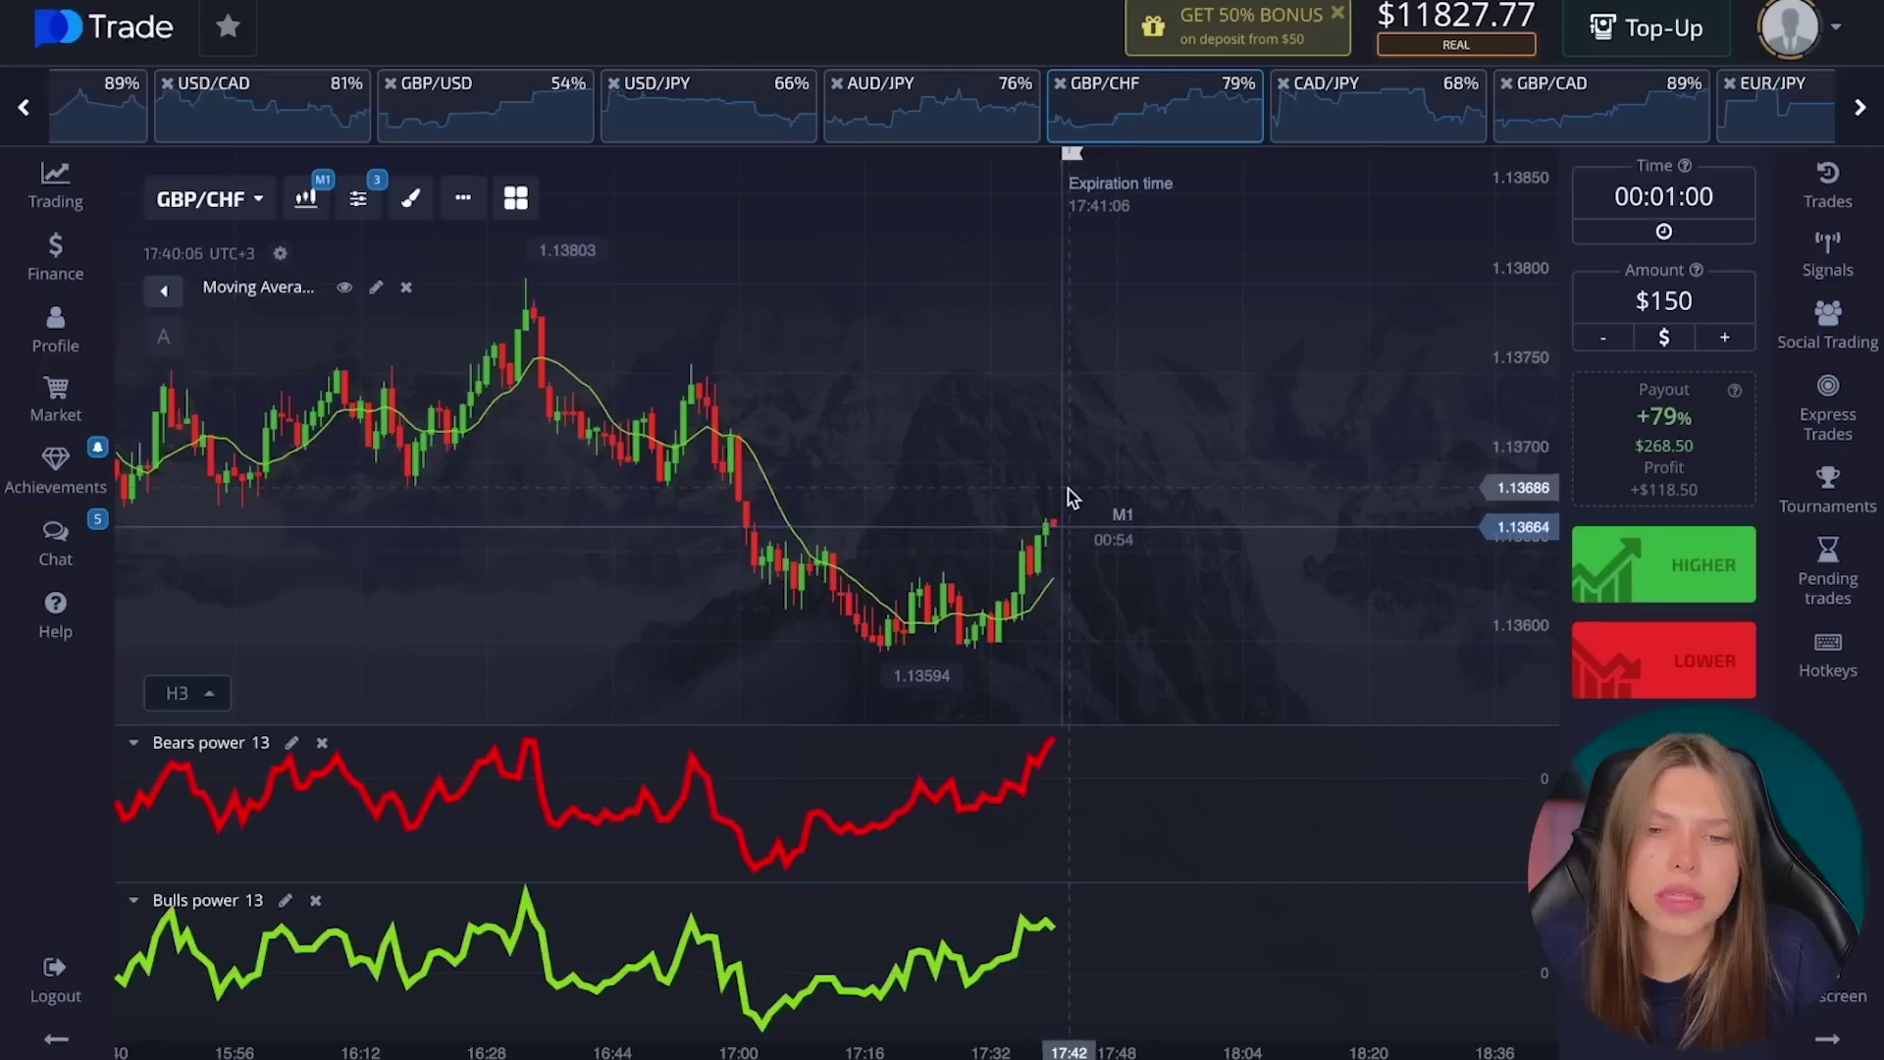
Check GBP/CHF on H1 candles, then switch back to M1.
{"action": "left_click", "coordinate": [306, 198]}
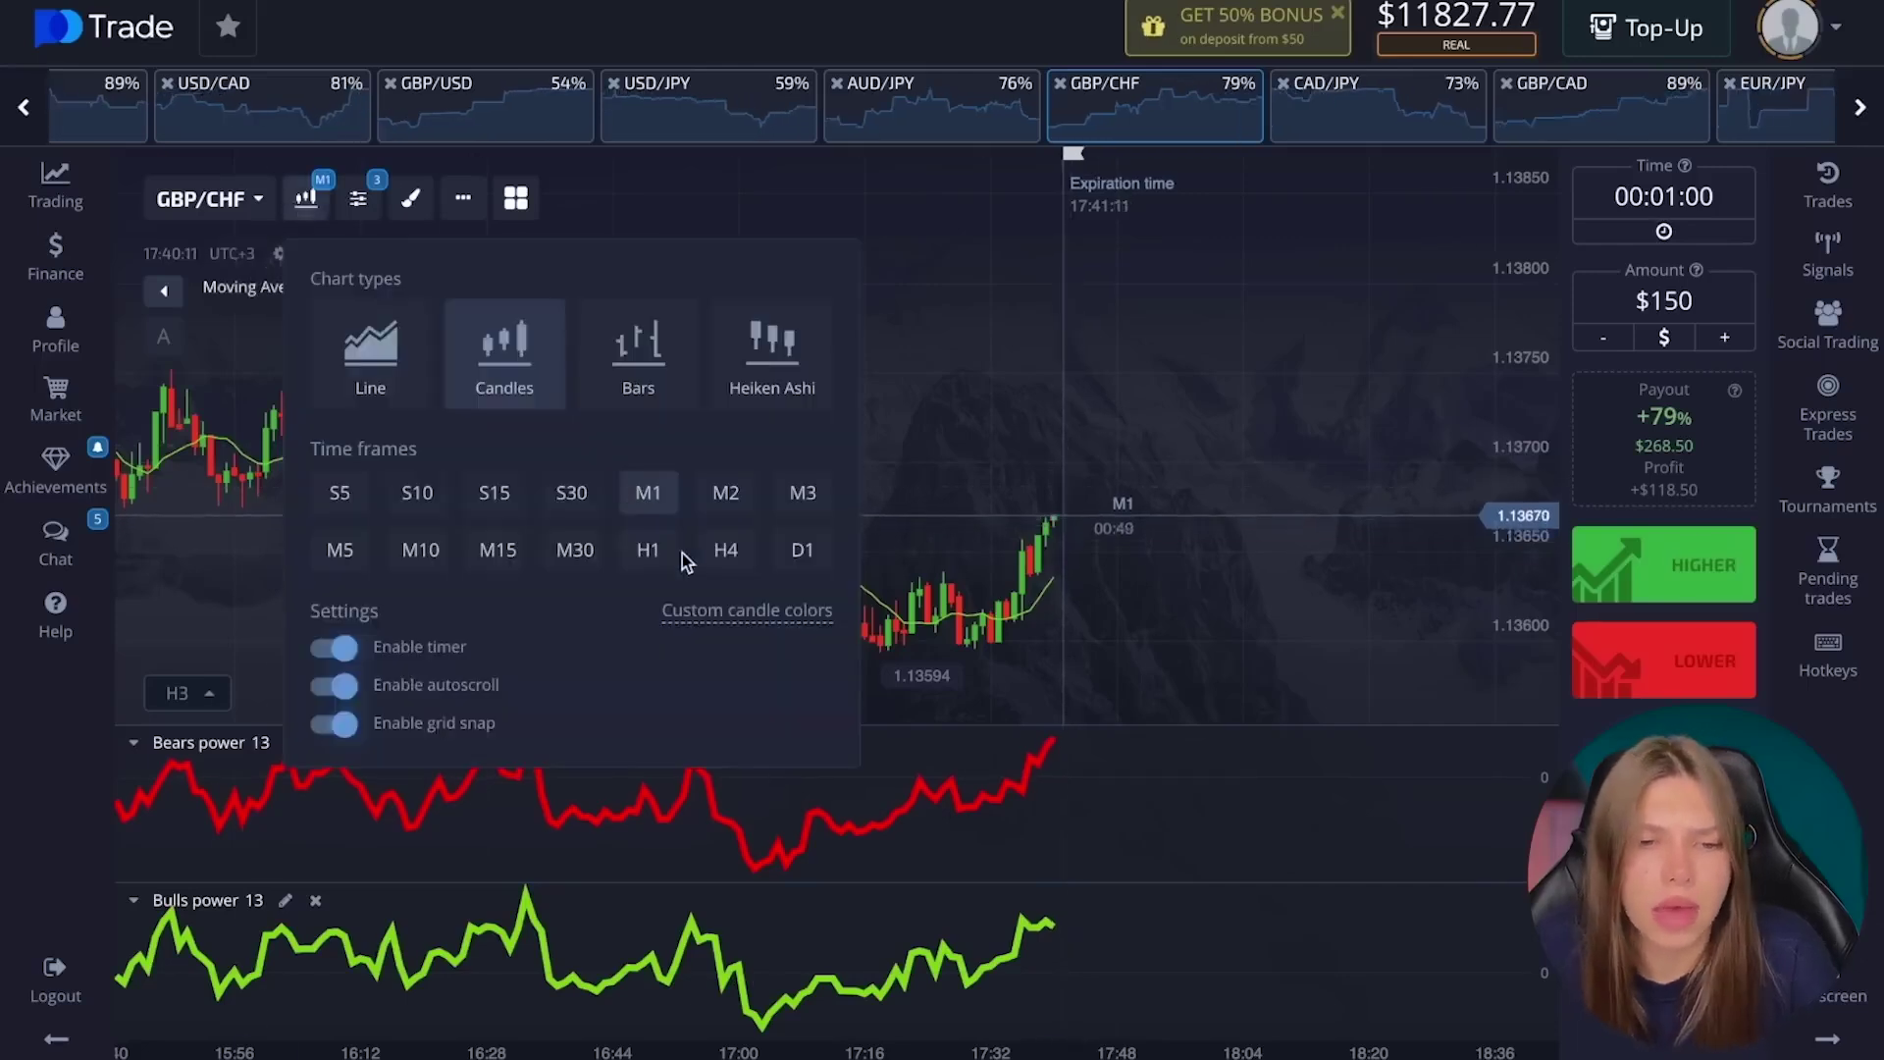
{"action": "left_click", "coordinate": [651, 547]}
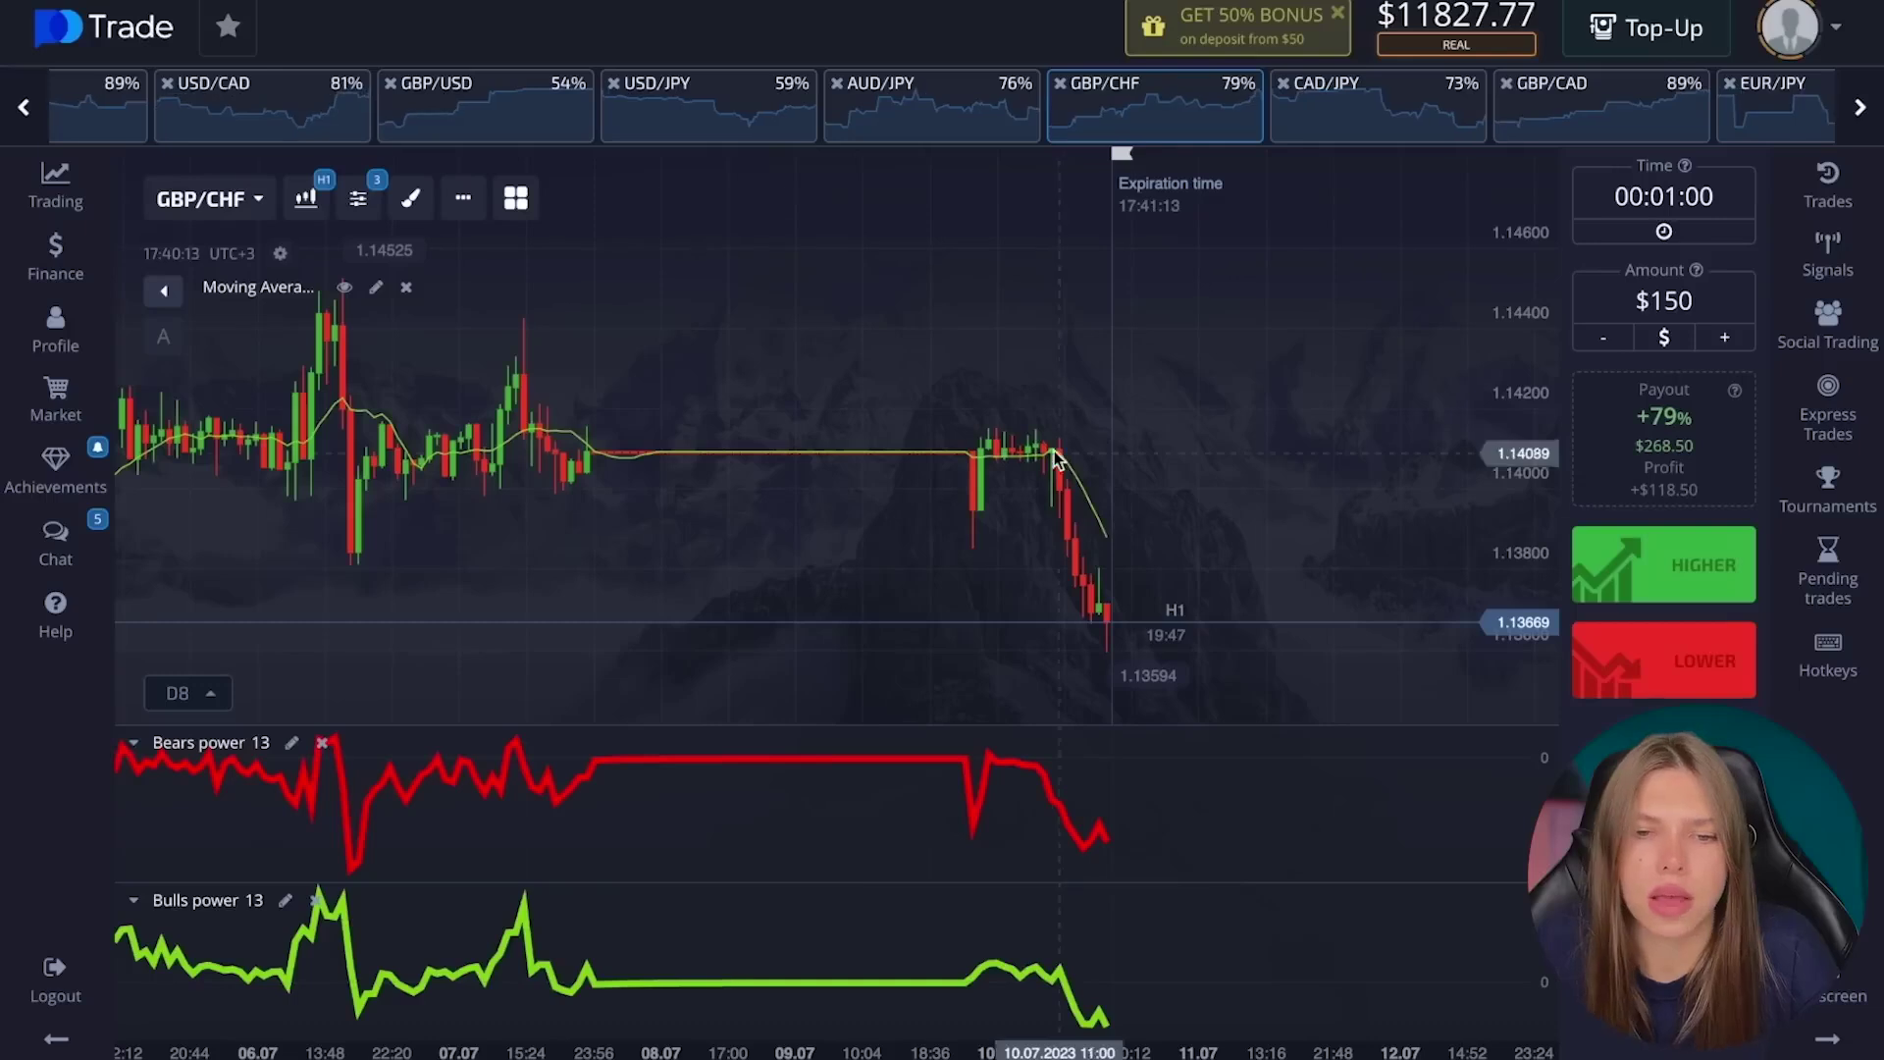
{"action": "left_click", "coordinate": [310, 196]}
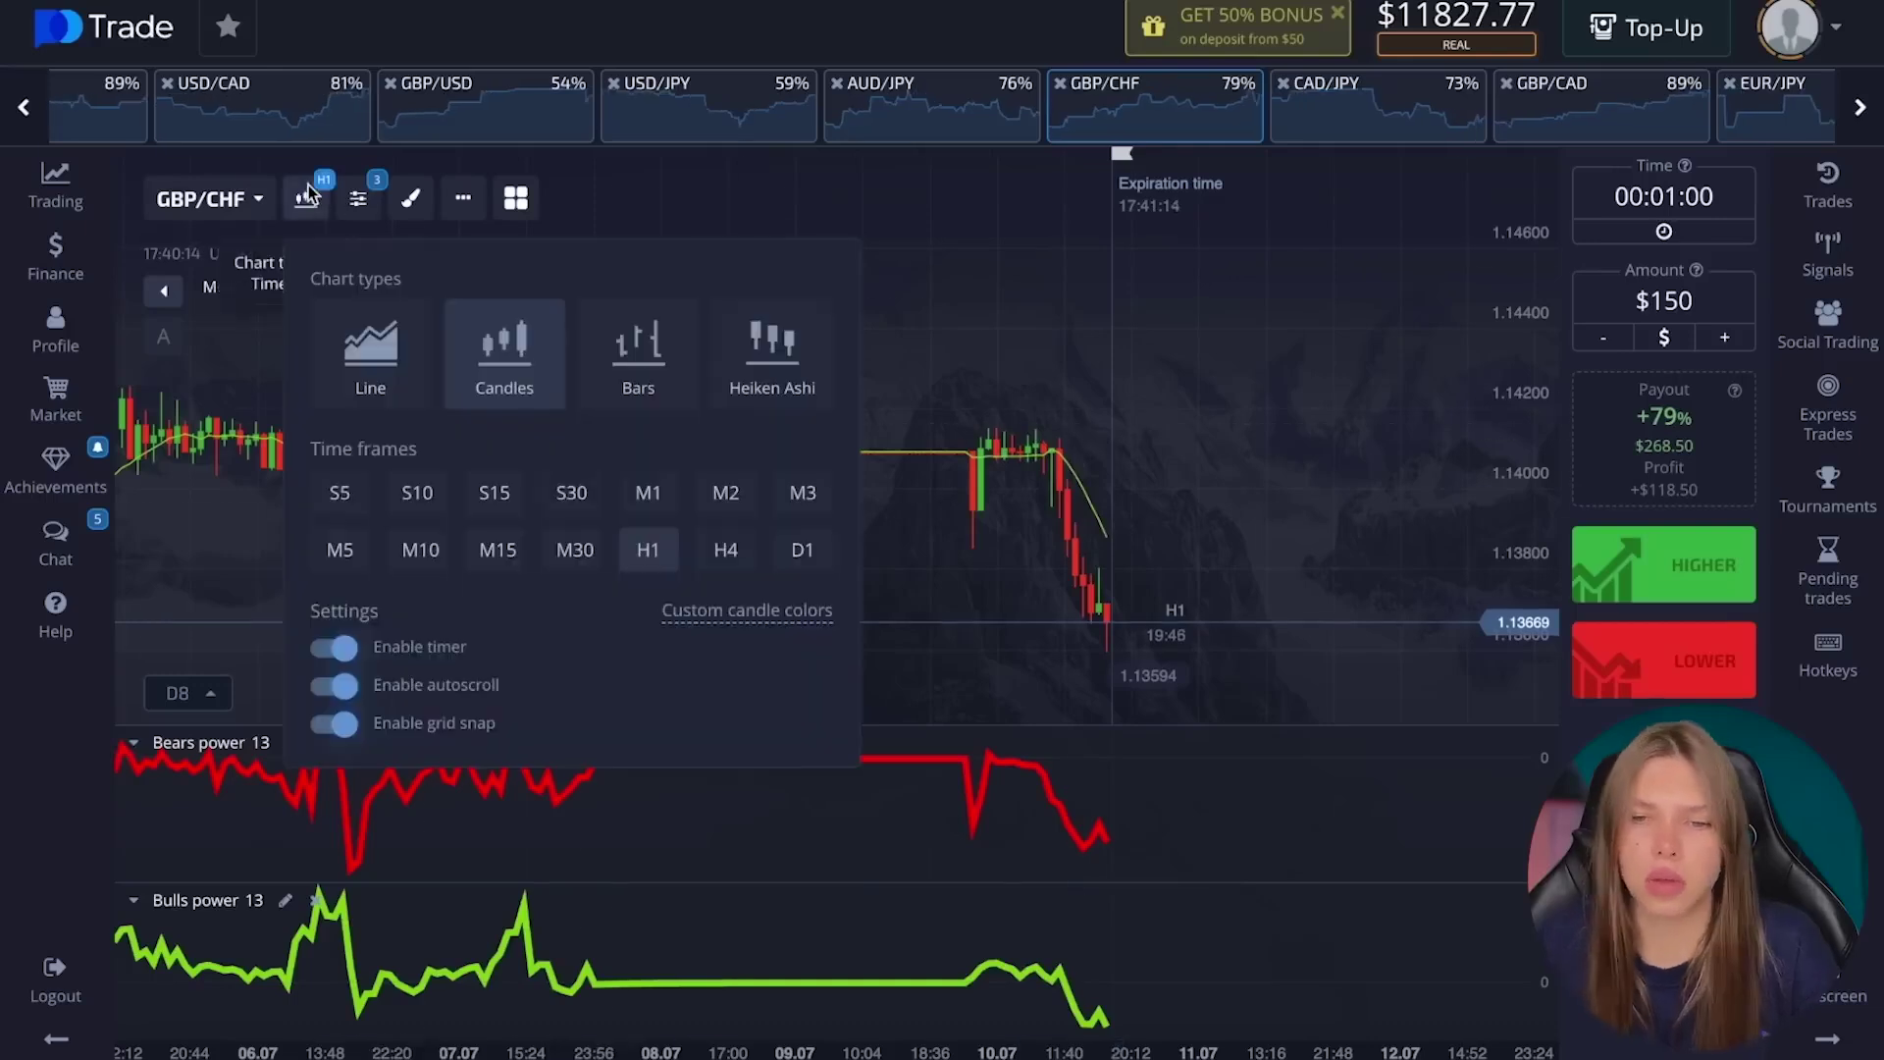
{"action": "left_click", "coordinate": [671, 490]}
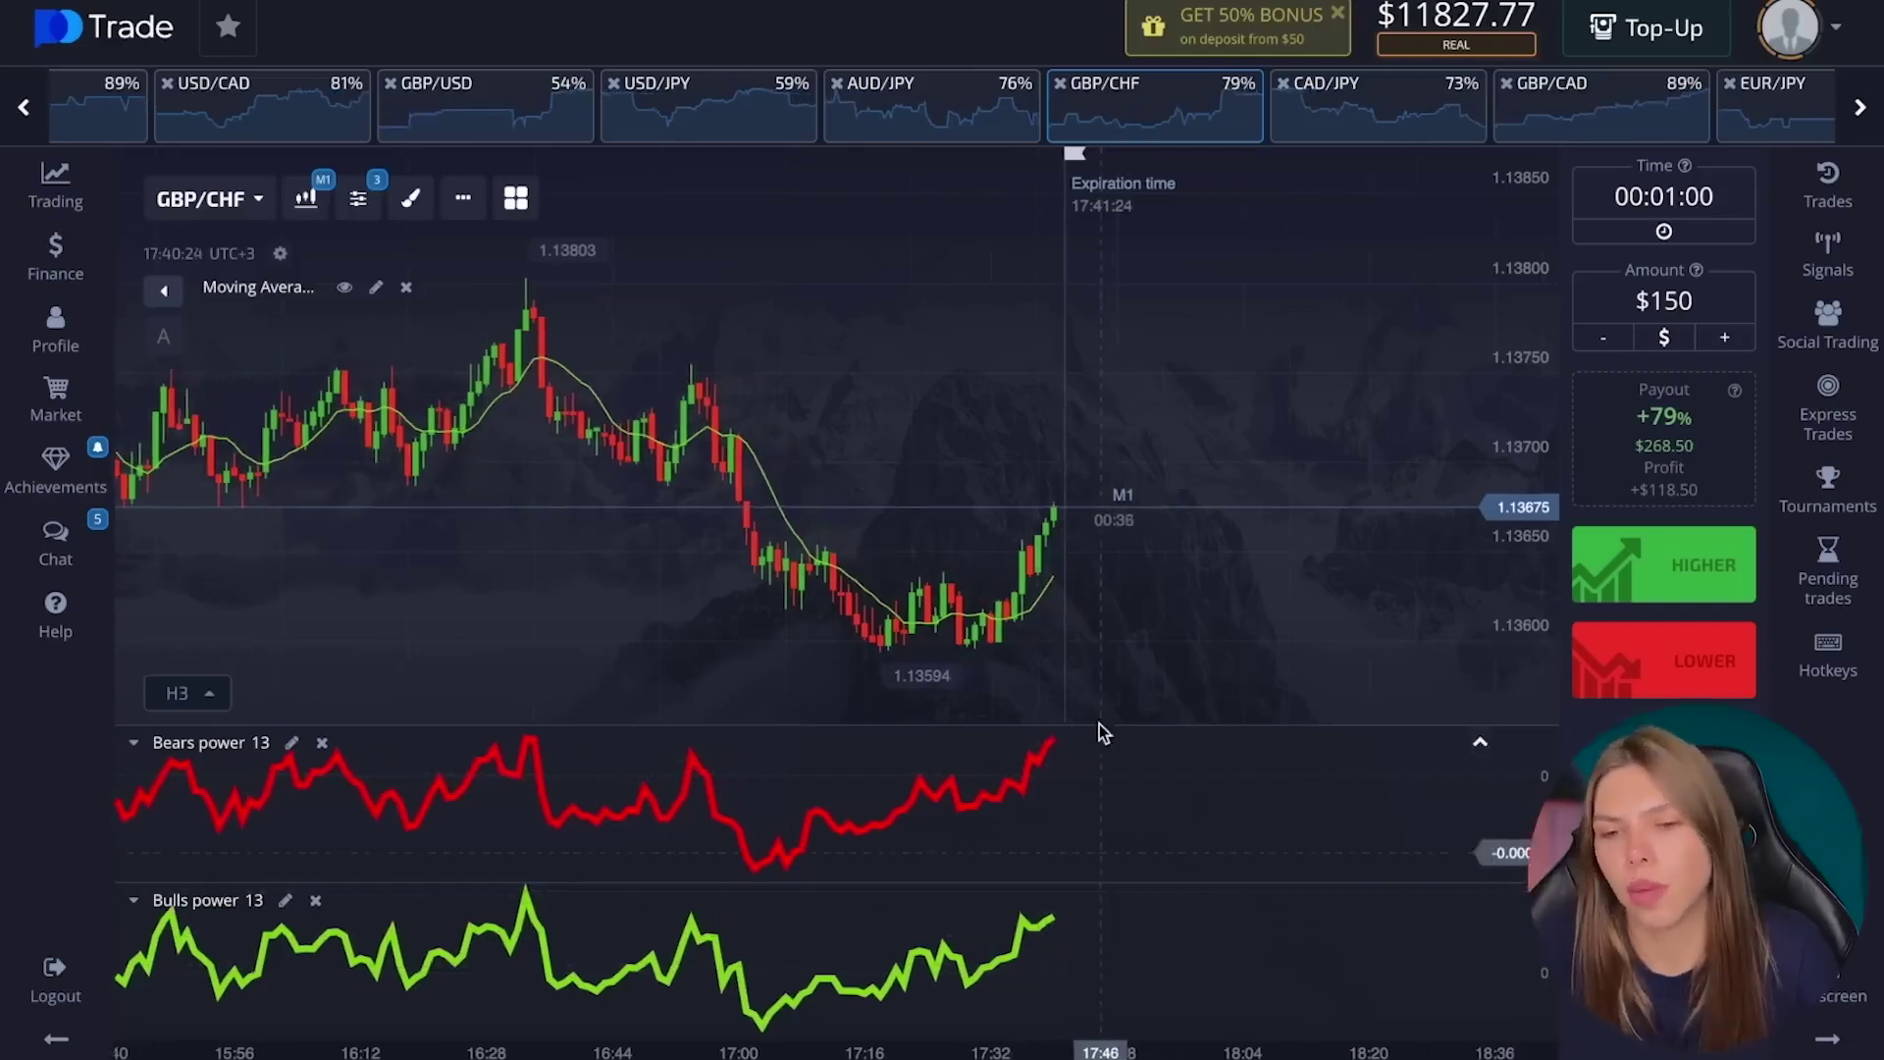
Browse the CAD/JPY, GBP/CAD and AUD/CHF charts, panning back through CAD/JPY history.
{"action": "left_click", "coordinate": [1378, 105]}
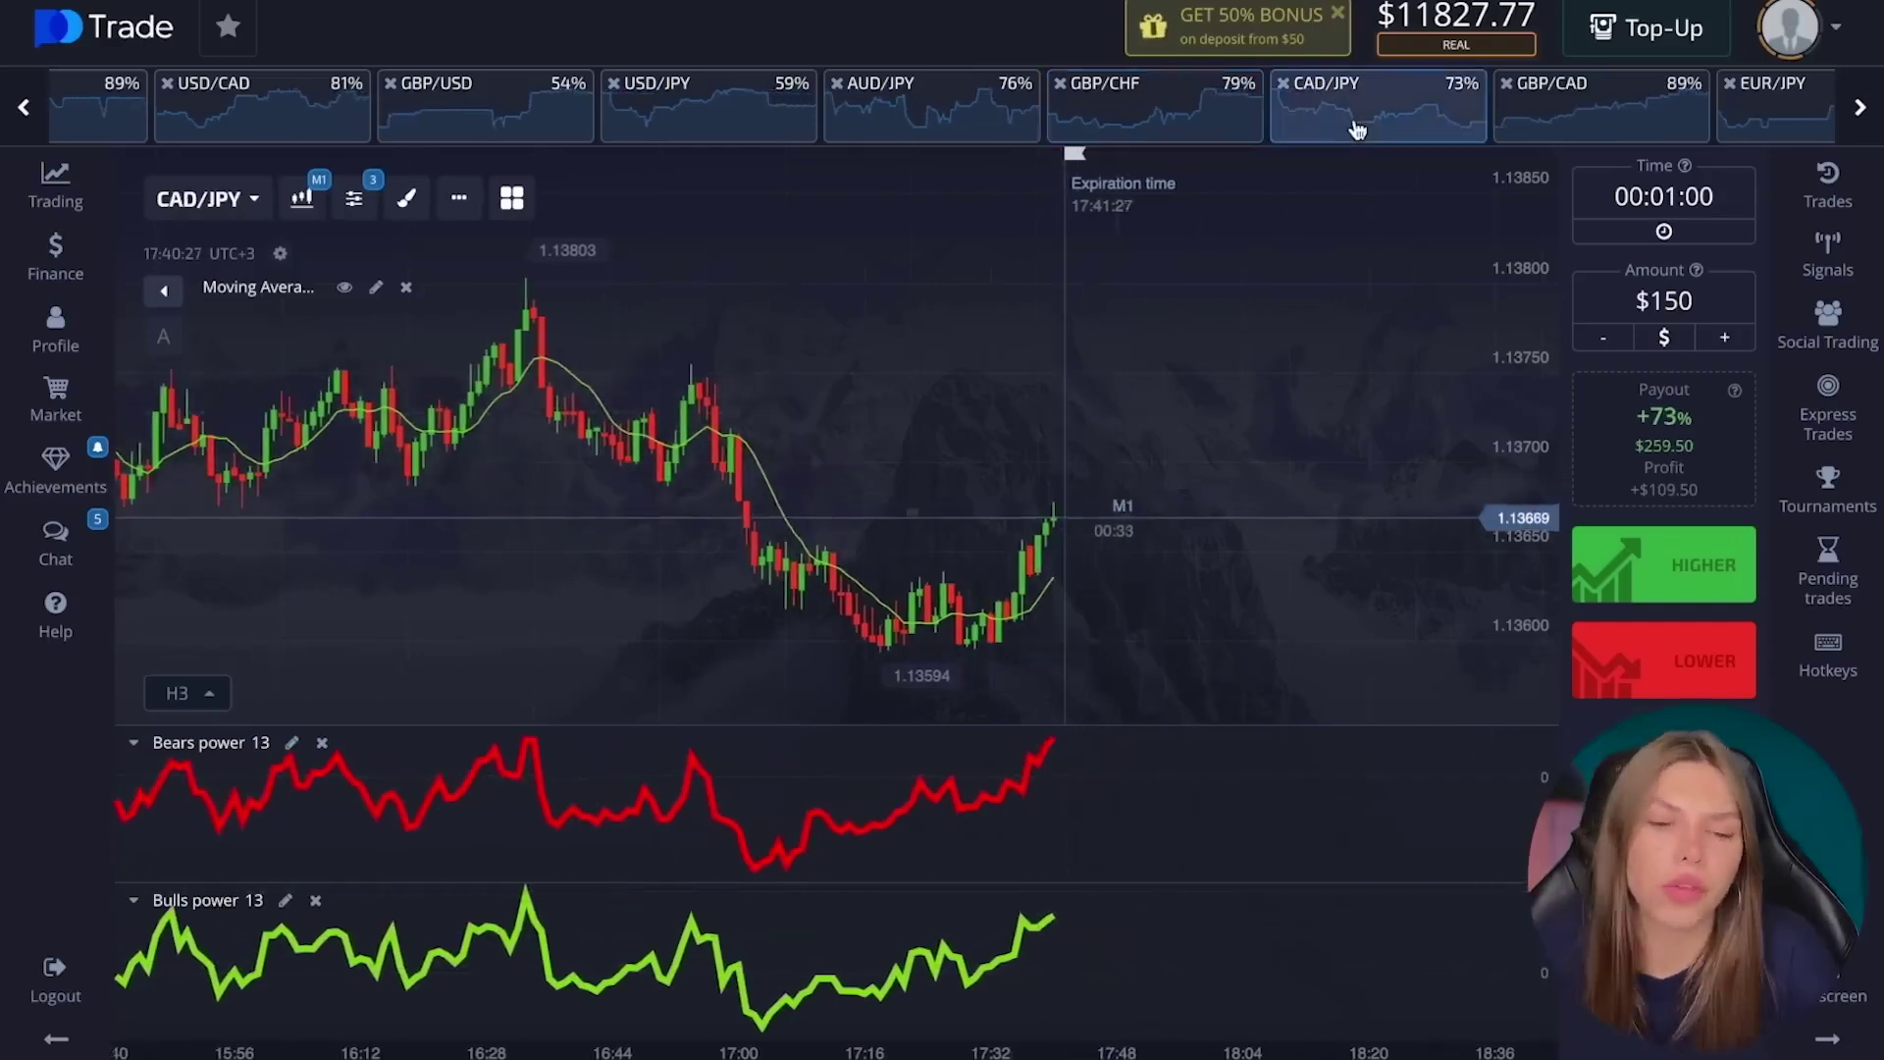
{"action": "left_click_drag", "start_coordinate": [879, 399], "coordinate": [1080, 445]}
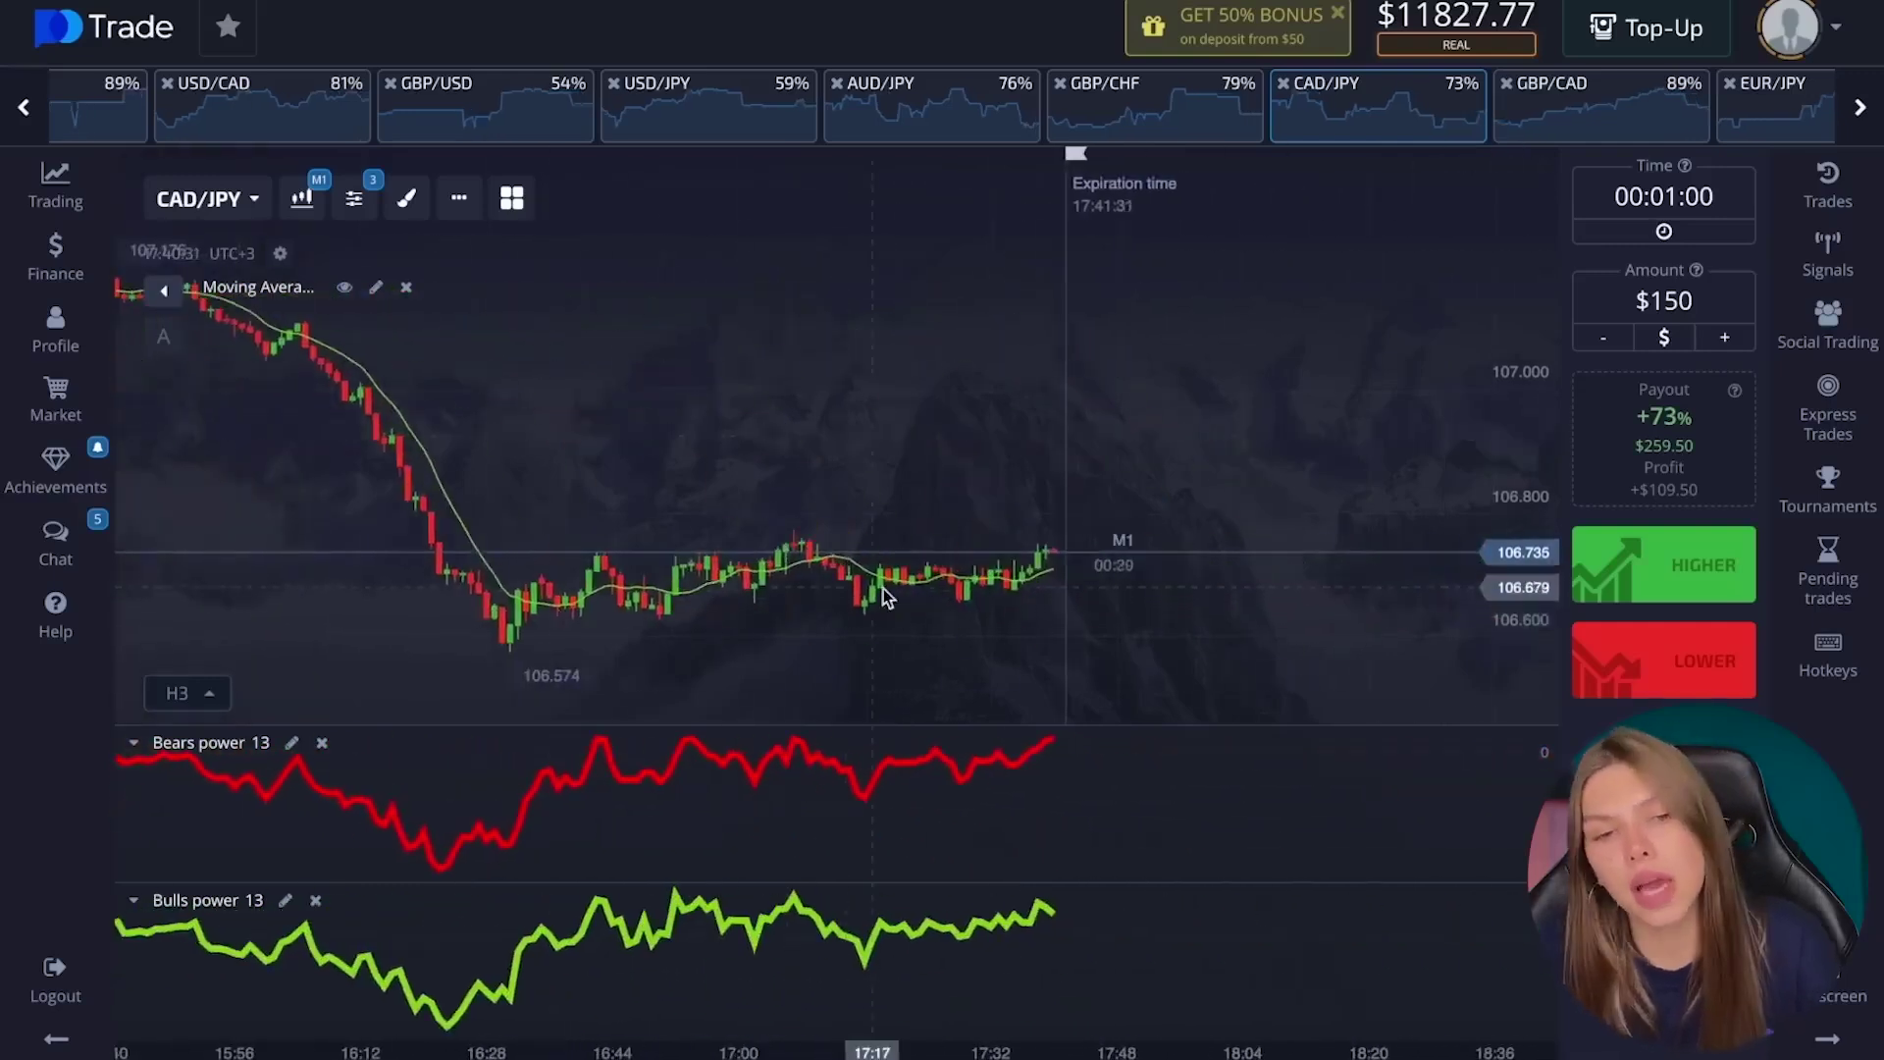
{"action": "left_click", "coordinate": [1599, 105]}
{"action": "left_click", "coordinate": [901, 133]}
Set USD/CAD to M1 candles and place a $150 HIGHER trade at 81% payout.
{"action": "left_click", "coordinate": [308, 198]}
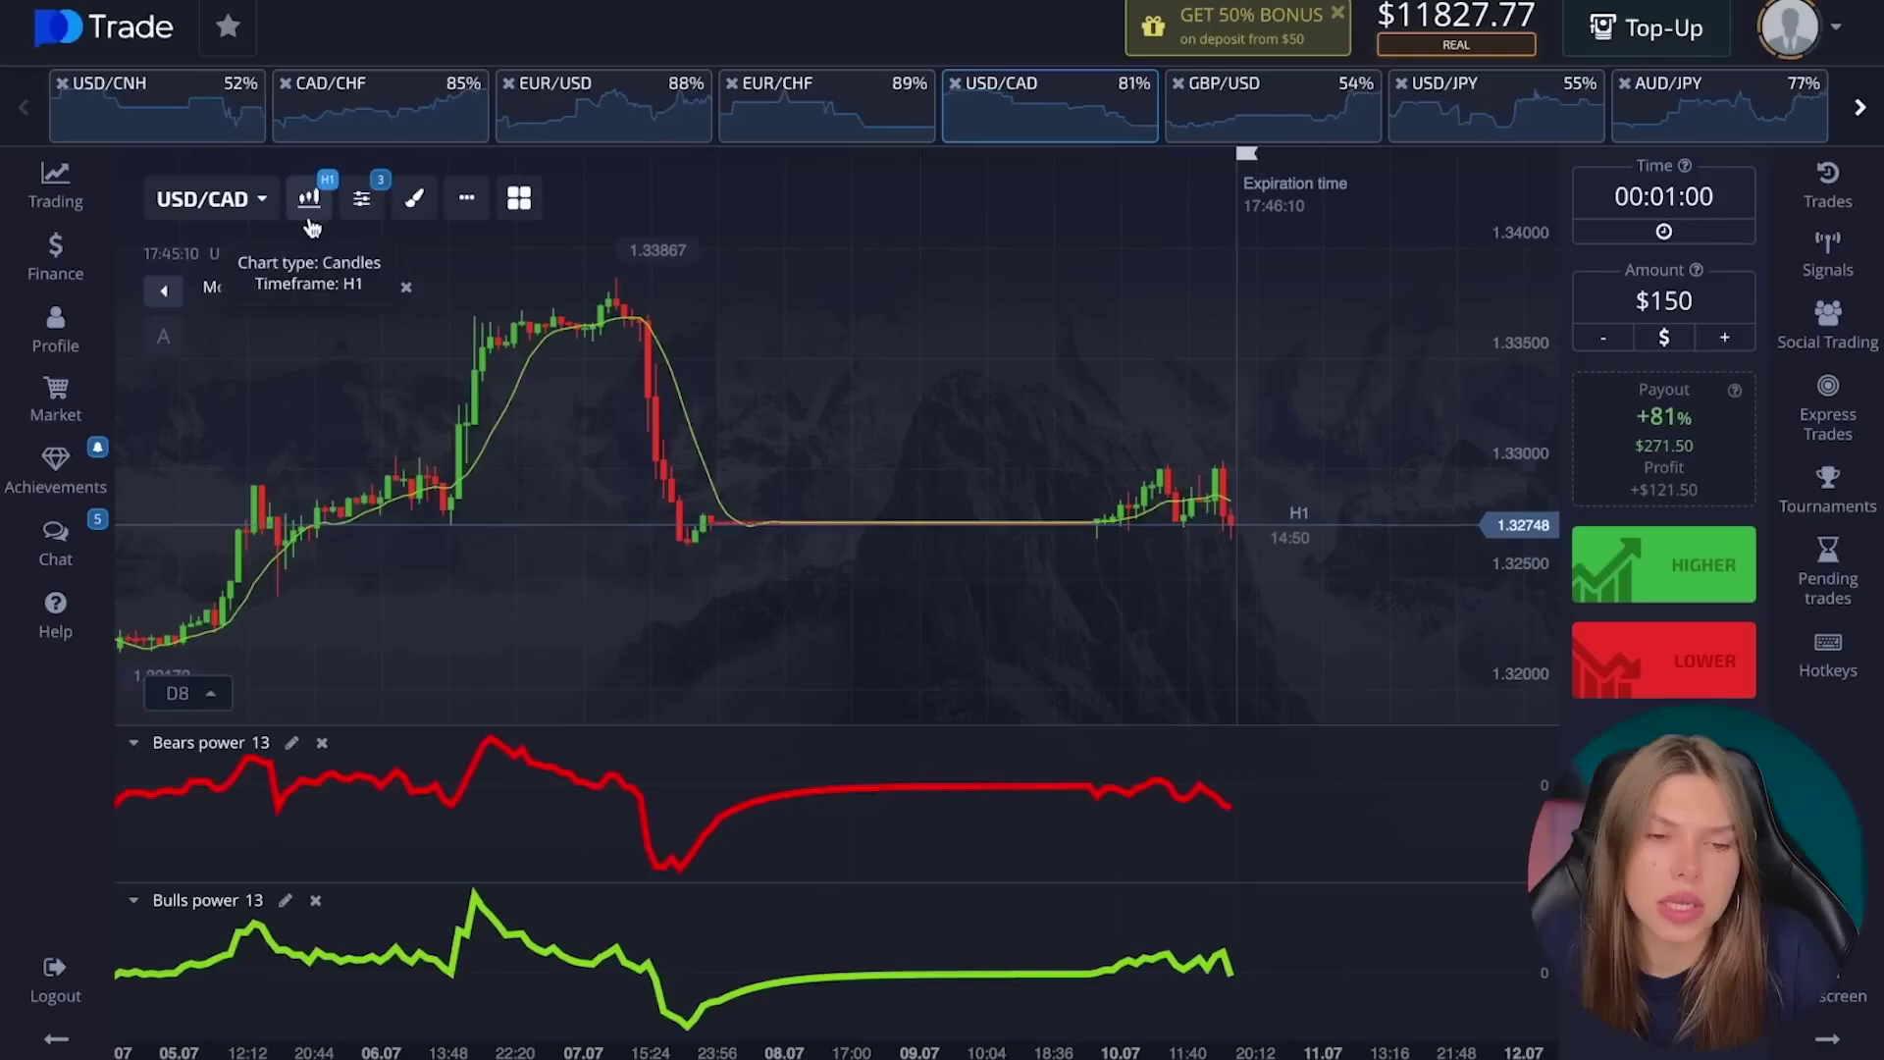
{"action": "left_click", "coordinate": [308, 198]}
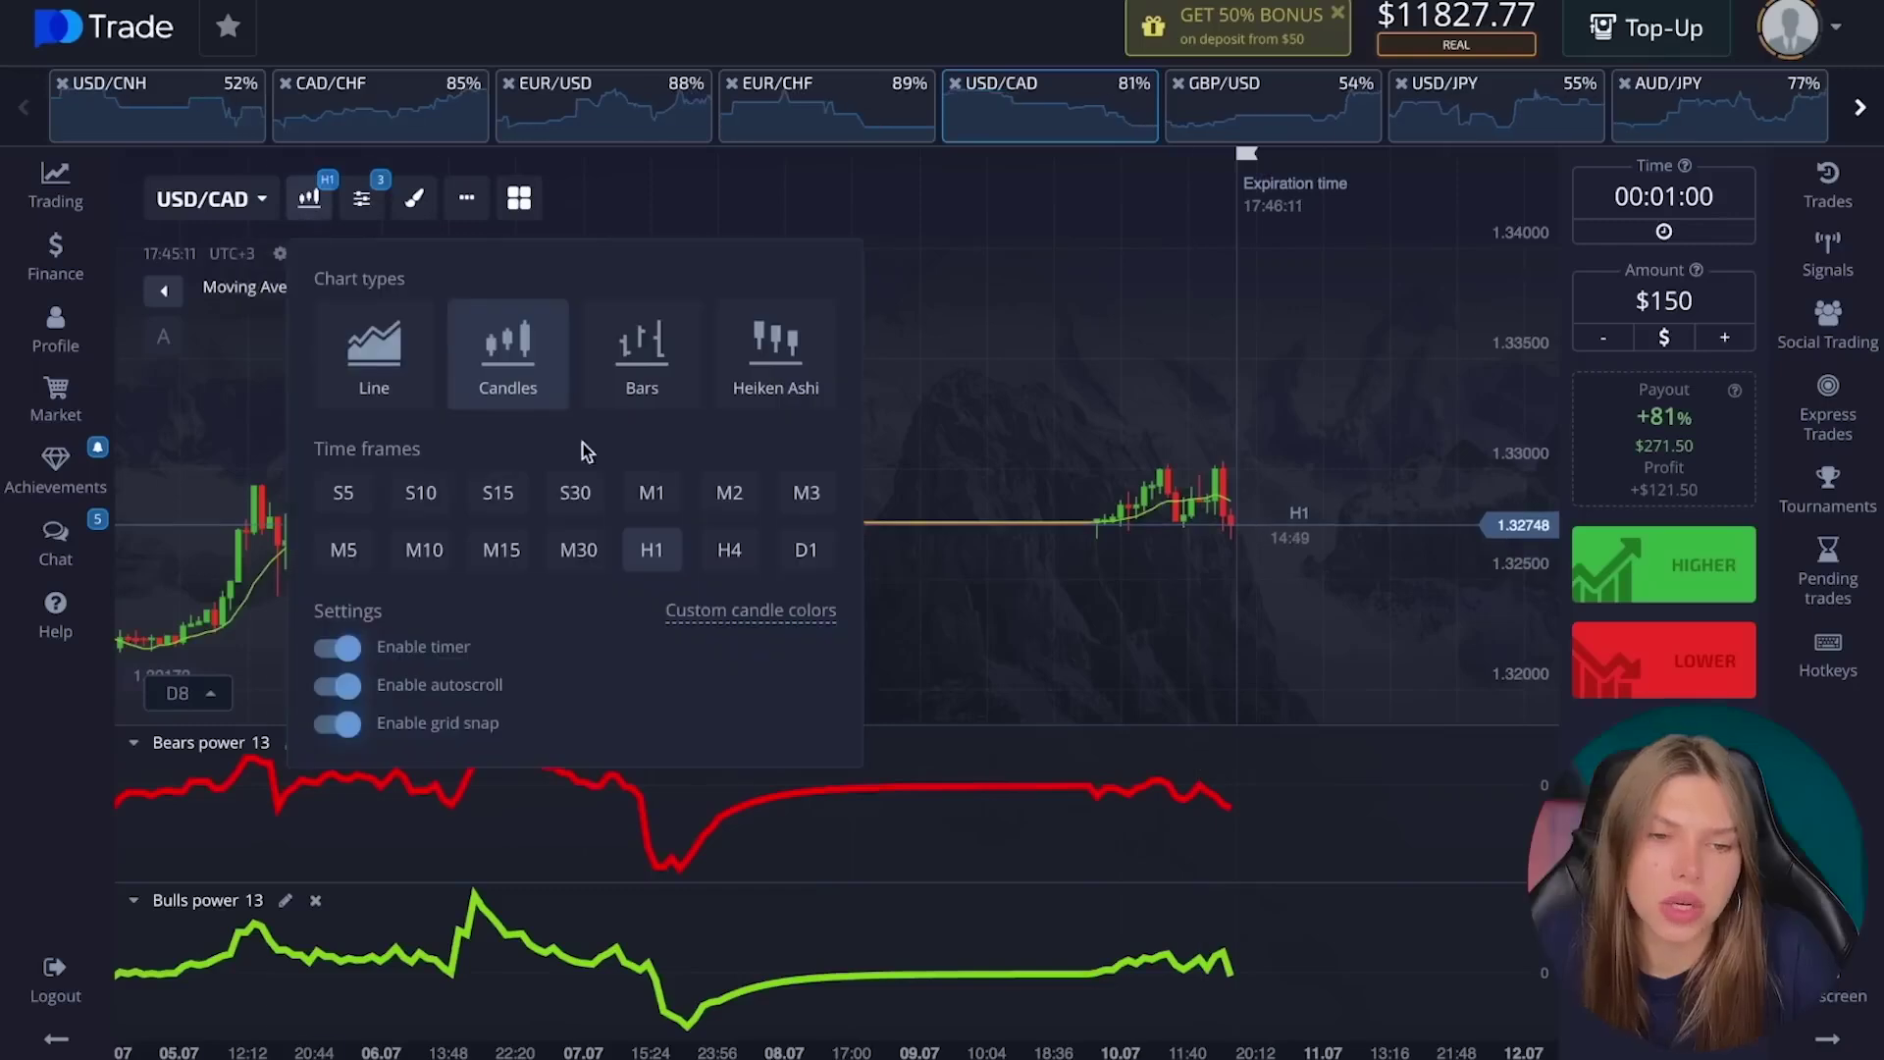
{"action": "left_click", "coordinate": [660, 507]}
{"action": "scroll", "coordinate": [1073, 468], "scroll_direction": "up", "scroll_amount": 5}
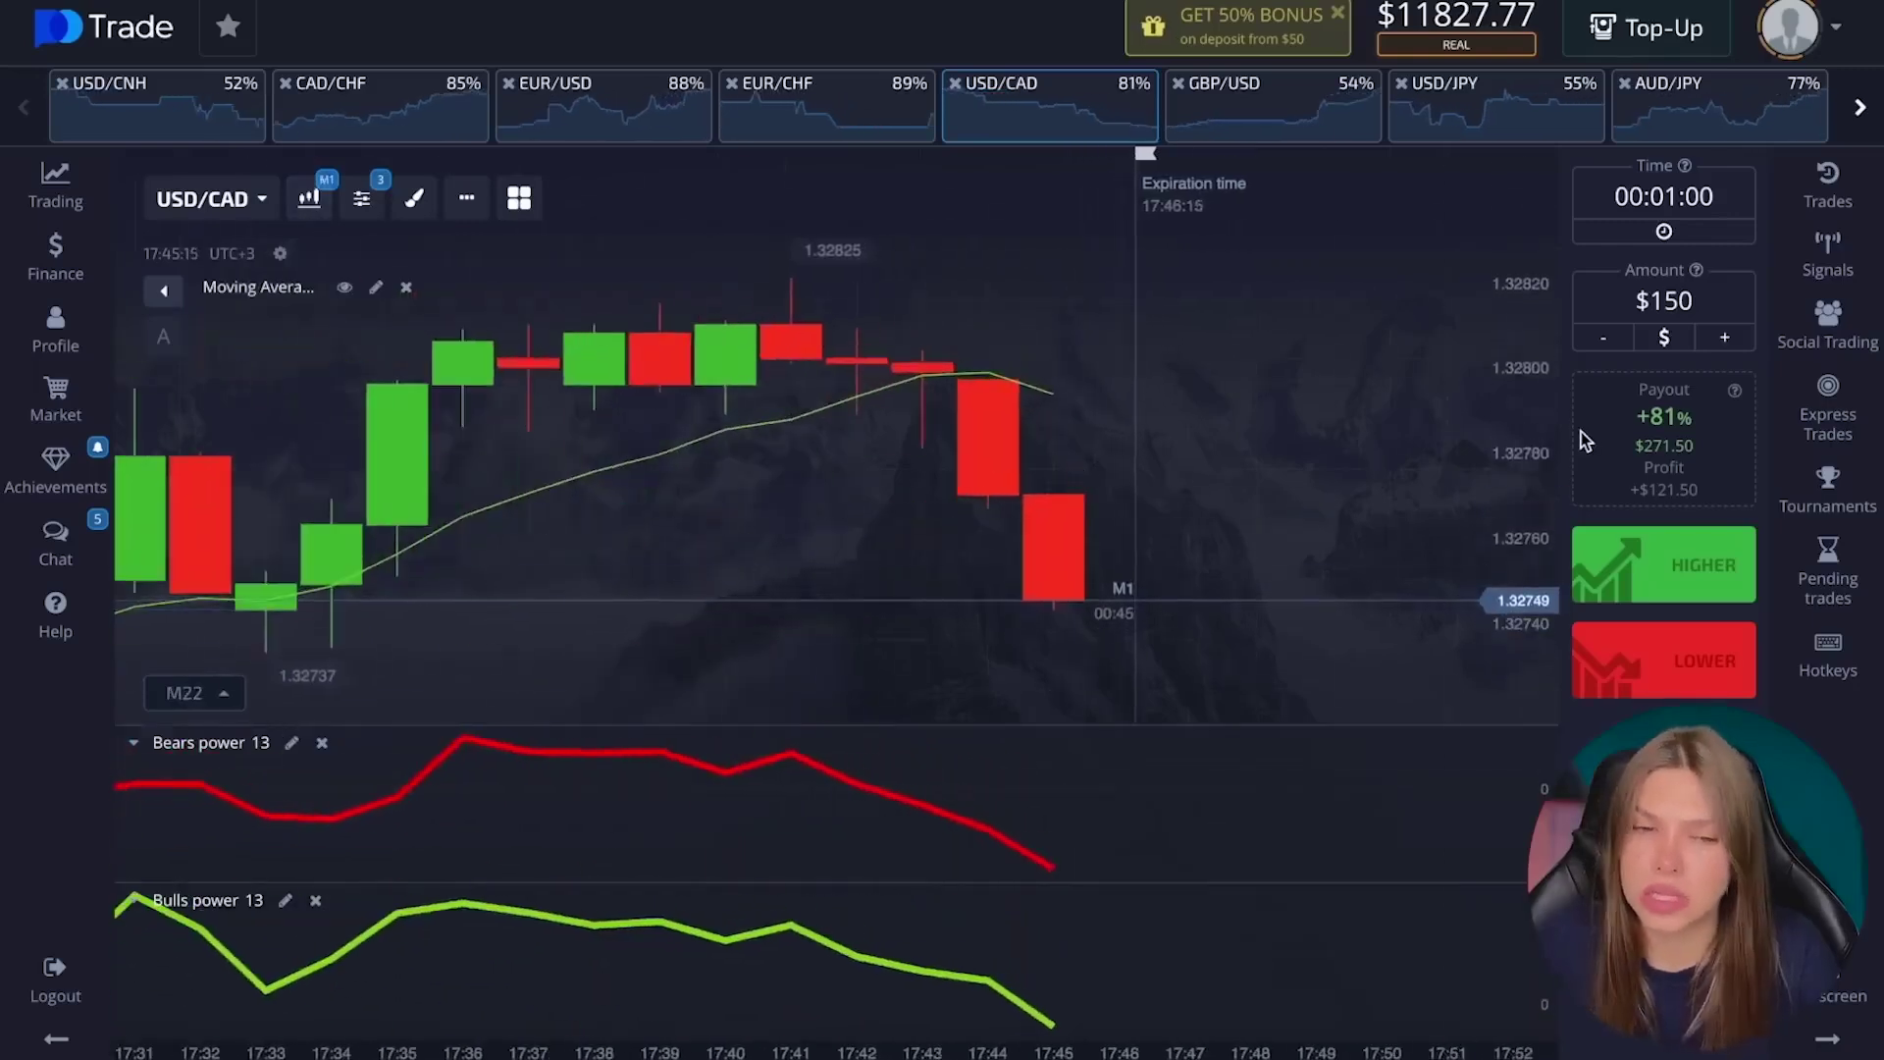
{"action": "left_click", "coordinate": [1655, 542]}
{"action": "left_click", "coordinate": [1655, 579]}
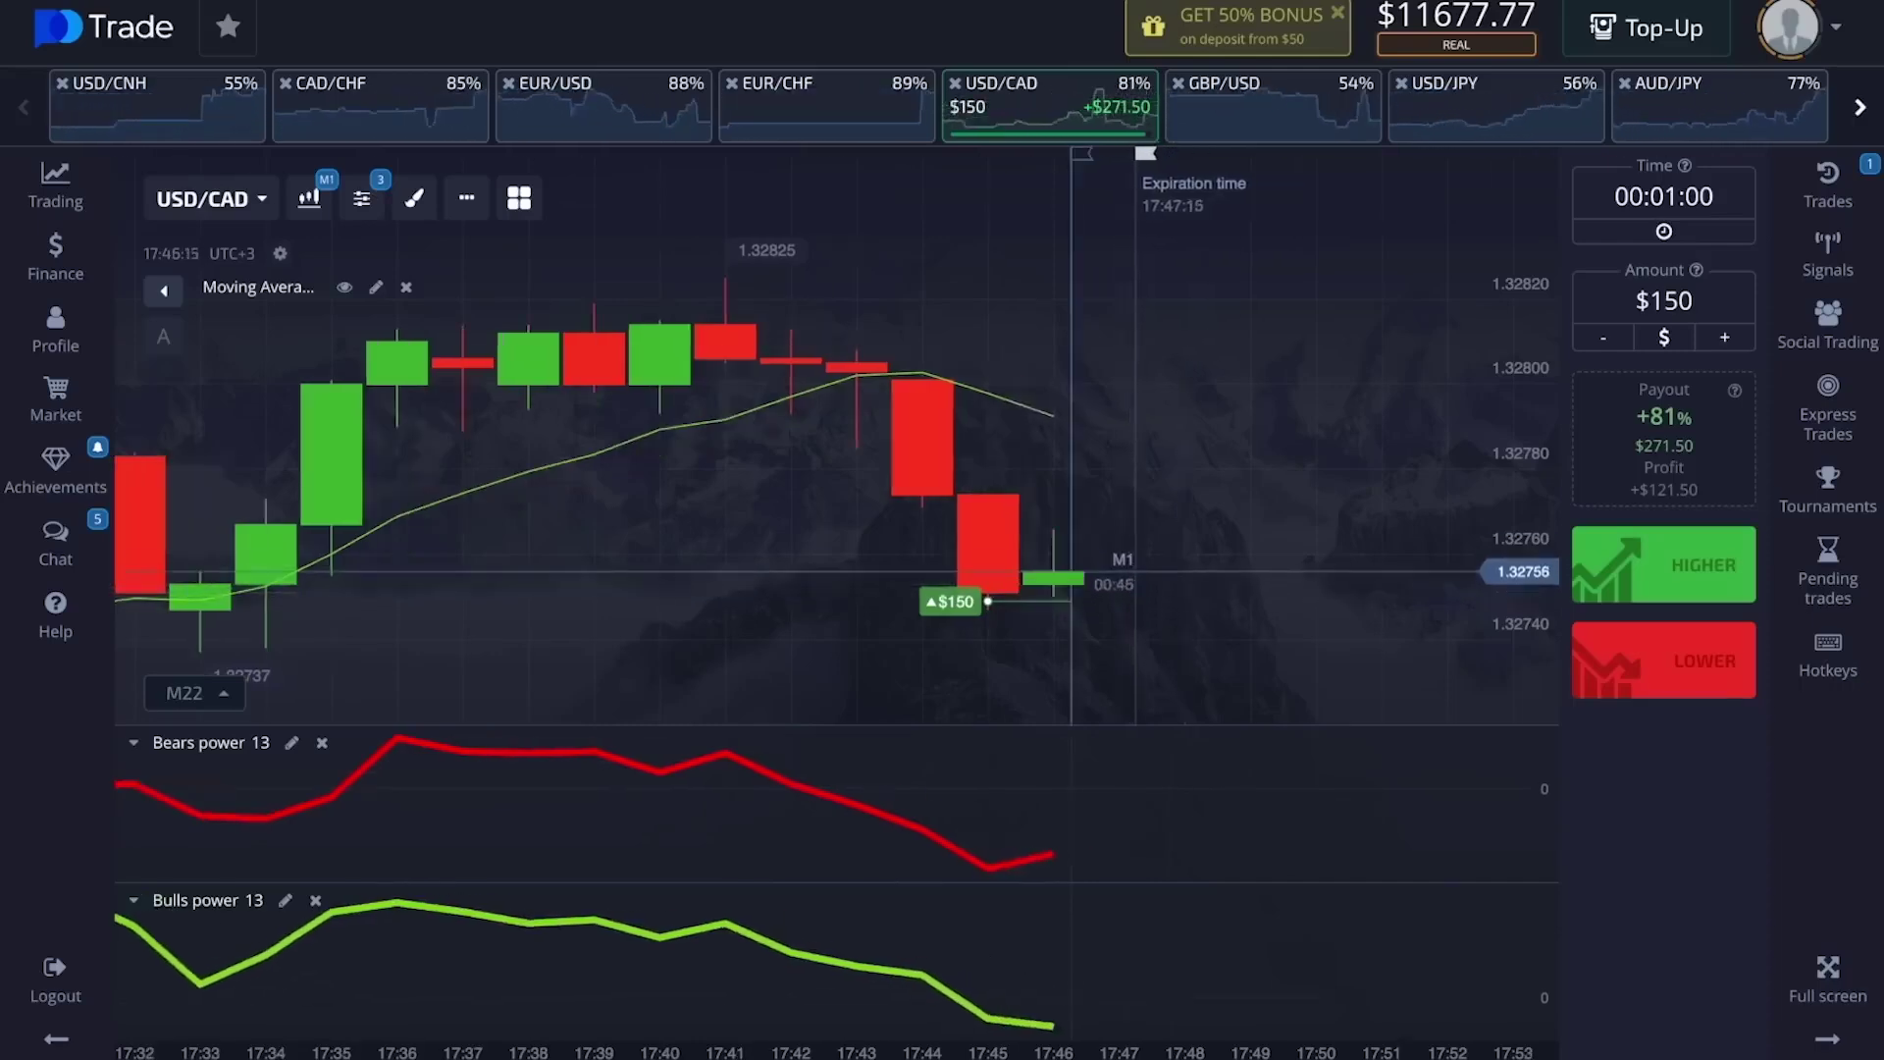
Switch the USD/CAD chart to H1 hourly candles and zoom to inspect them.
{"action": "scroll", "coordinate": [968, 459], "scroll_direction": "down", "scroll_amount": 5}
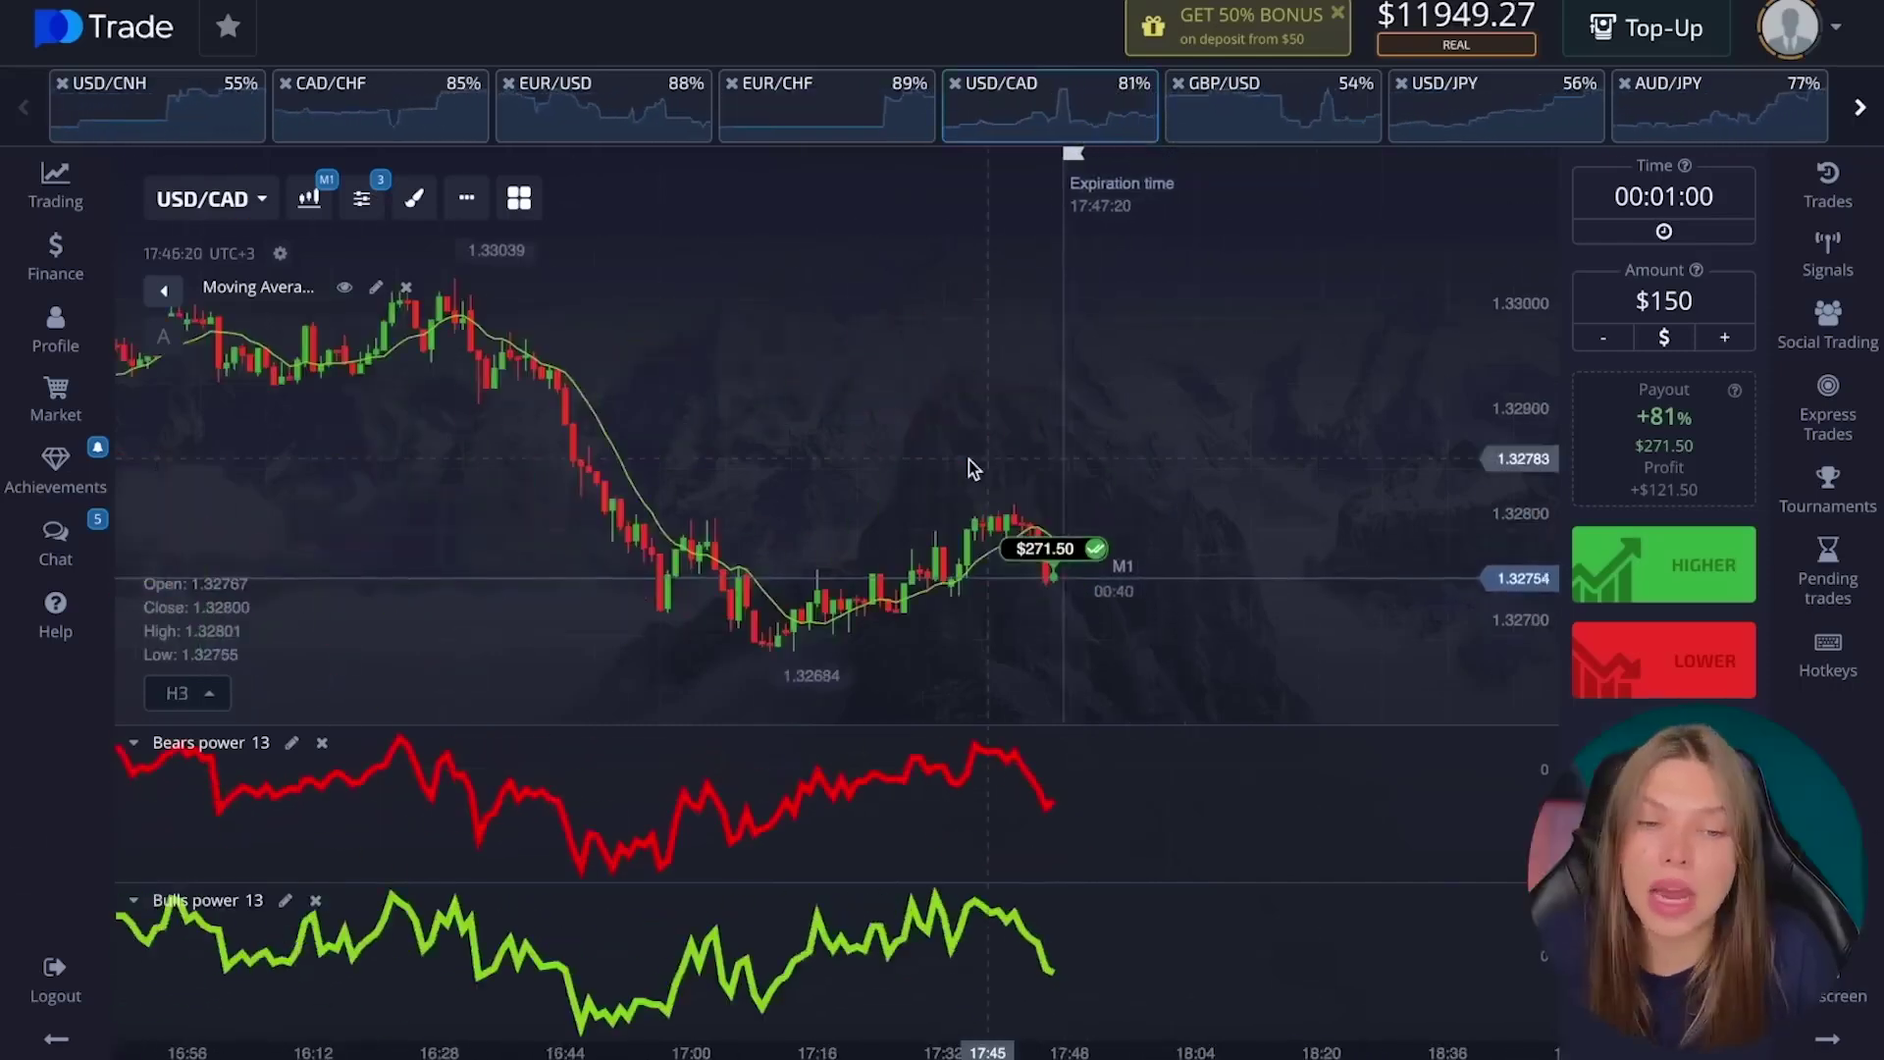
{"action": "left_click", "coordinate": [310, 200]}
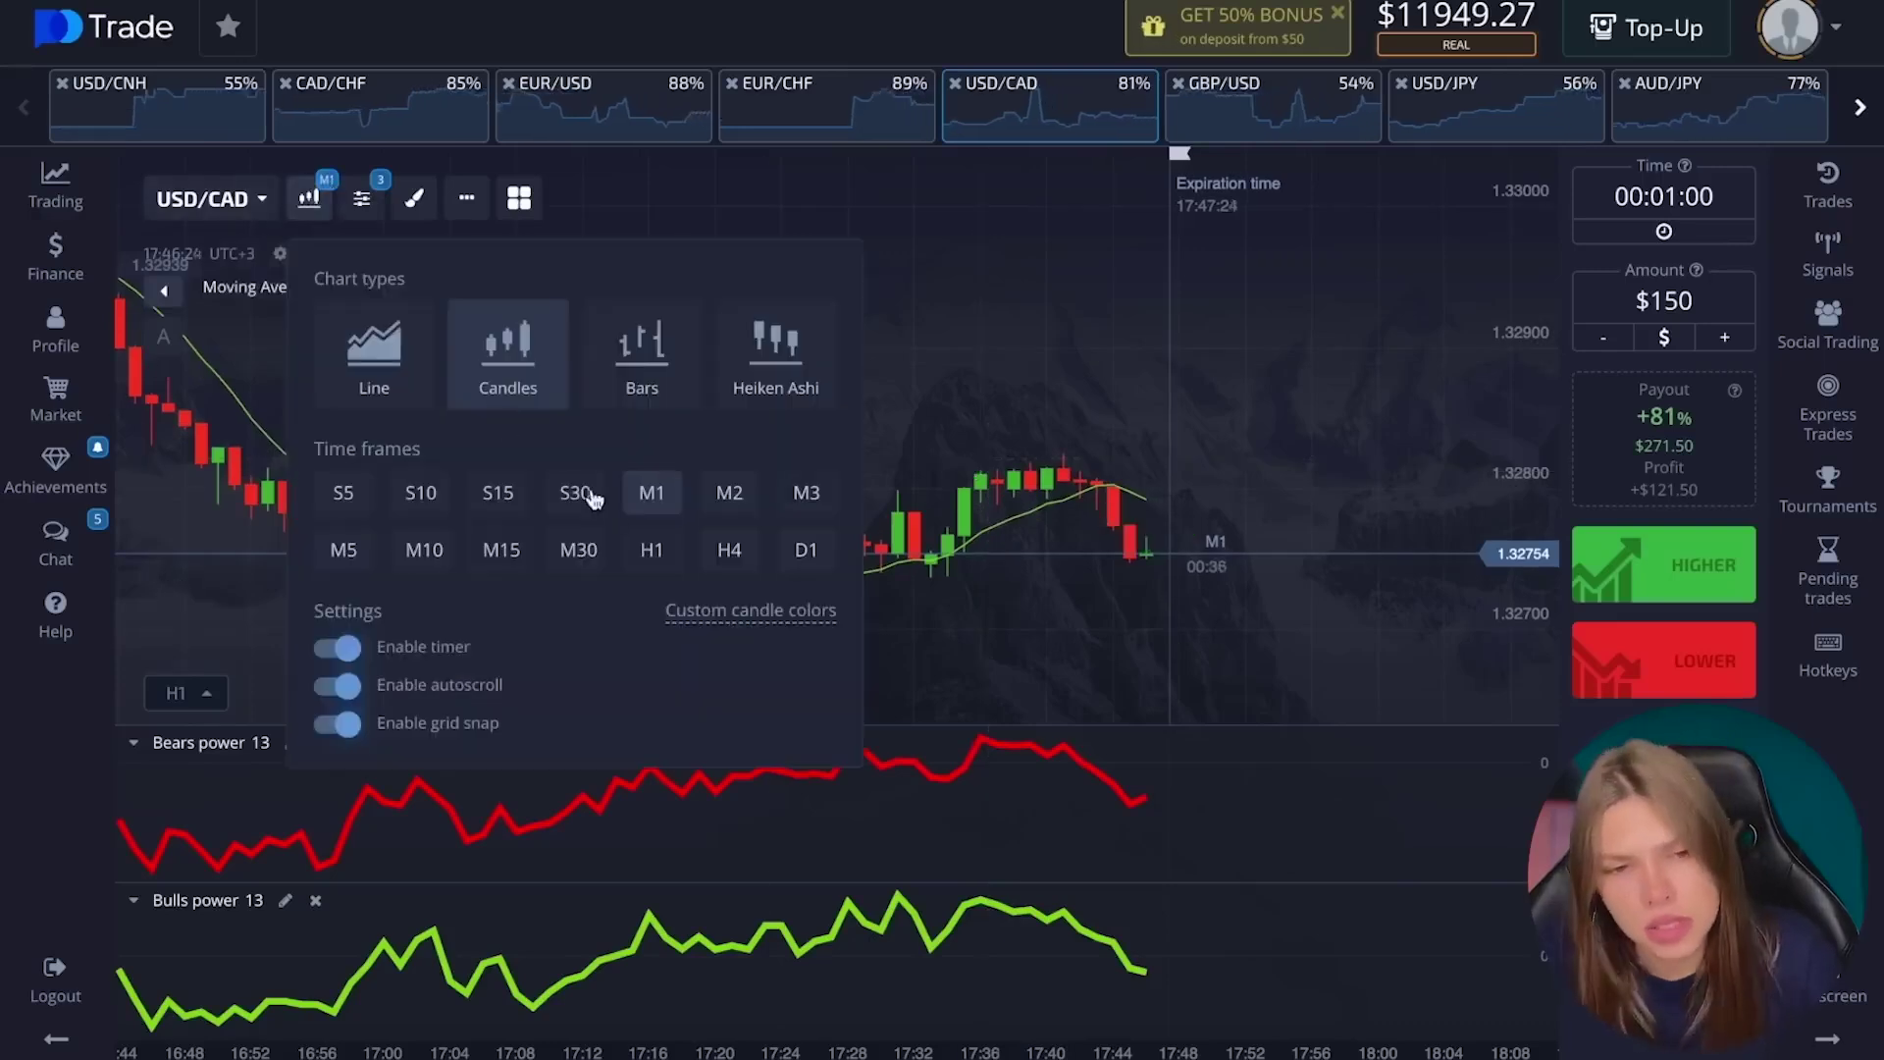
{"action": "left_click", "coordinate": [652, 552]}
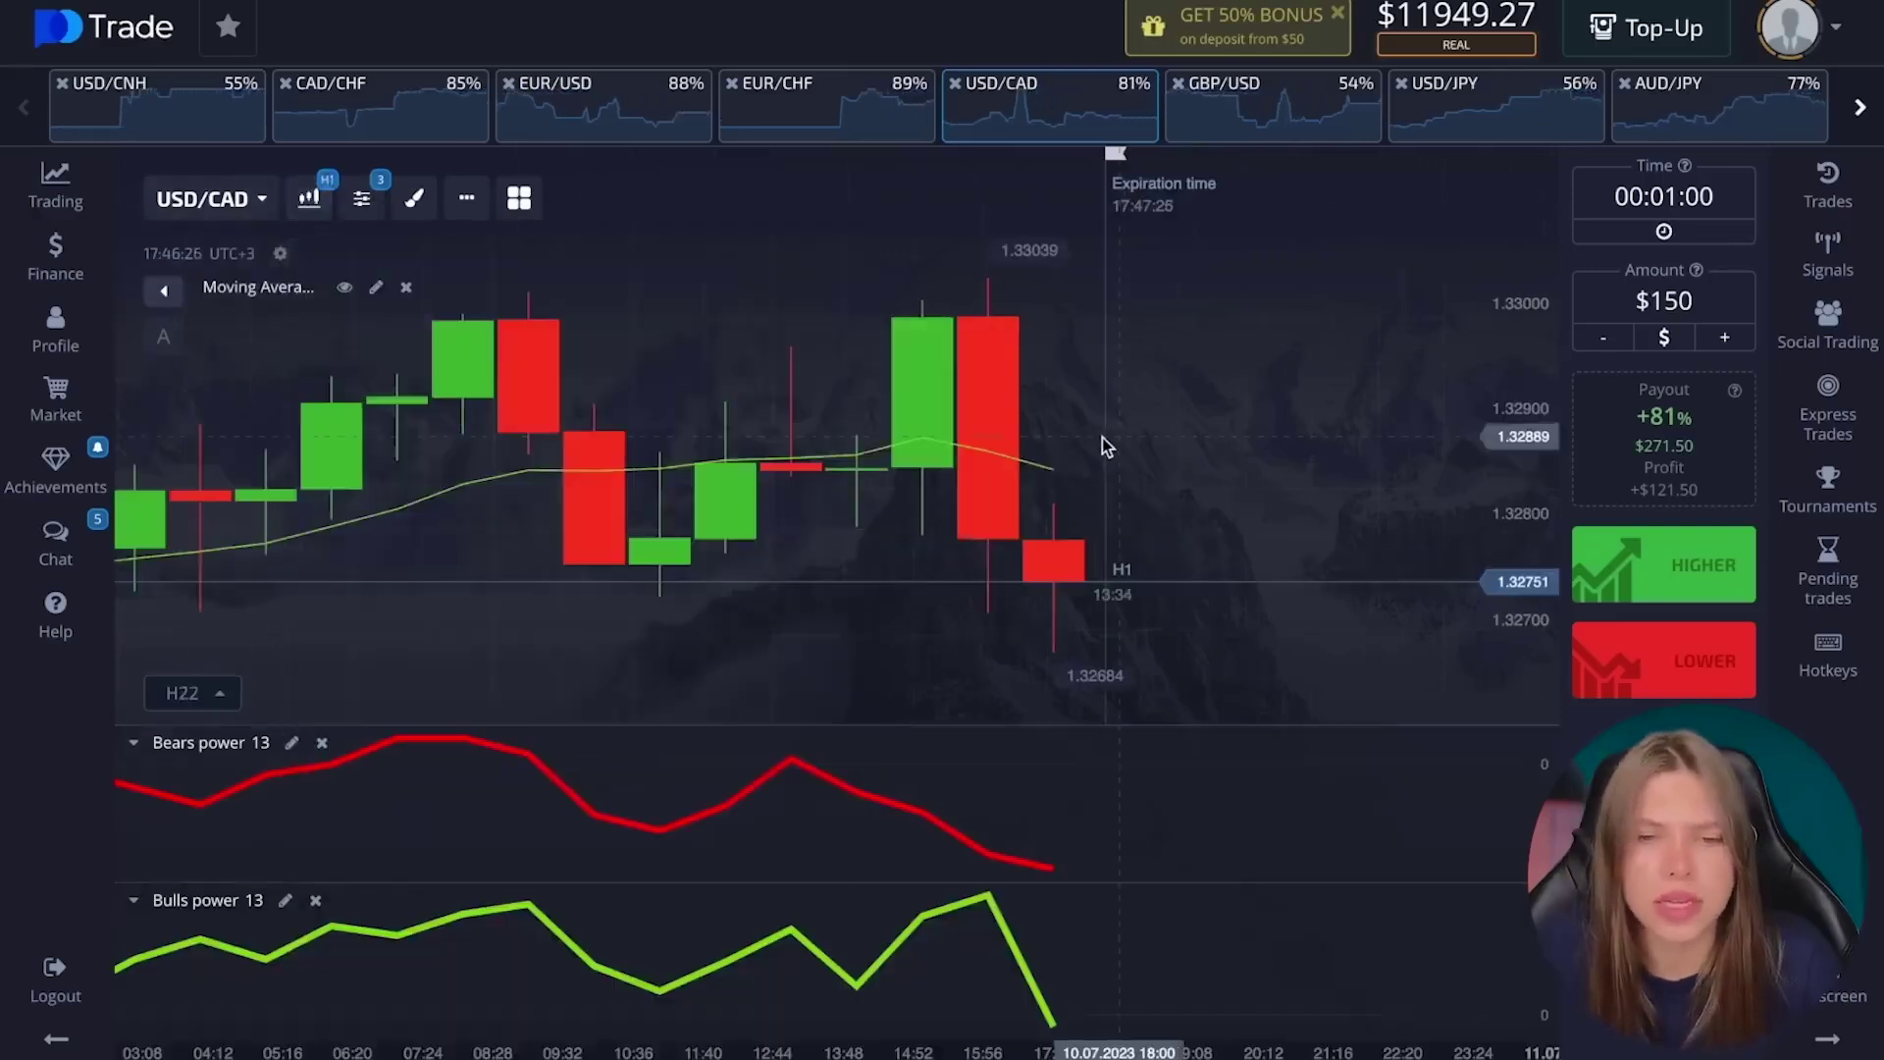
{"action": "scroll", "coordinate": [1354, 443], "scroll_direction": "down", "scroll_amount": 3}
{"action": "scroll", "coordinate": [1354, 444], "scroll_direction": "down", "scroll_amount": 3}
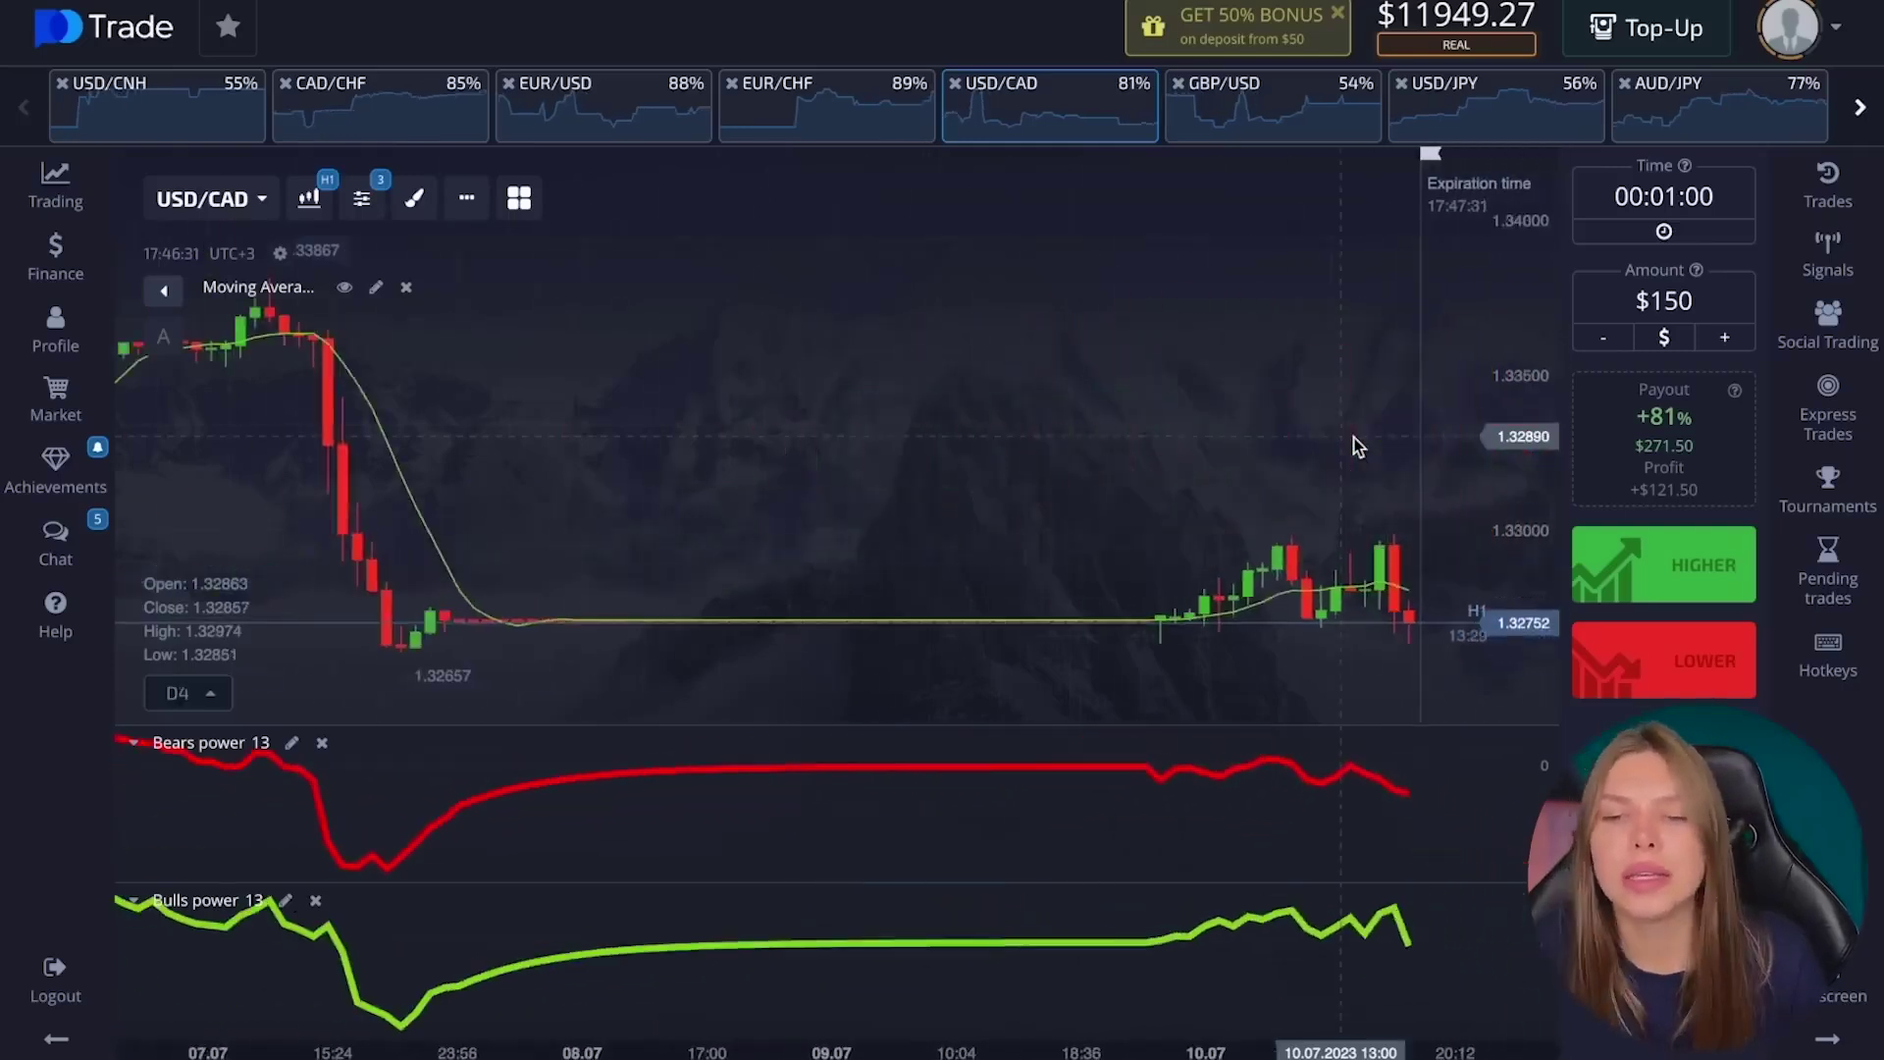
{"action": "scroll", "coordinate": [1151, 459], "scroll_direction": "up", "scroll_amount": 3}
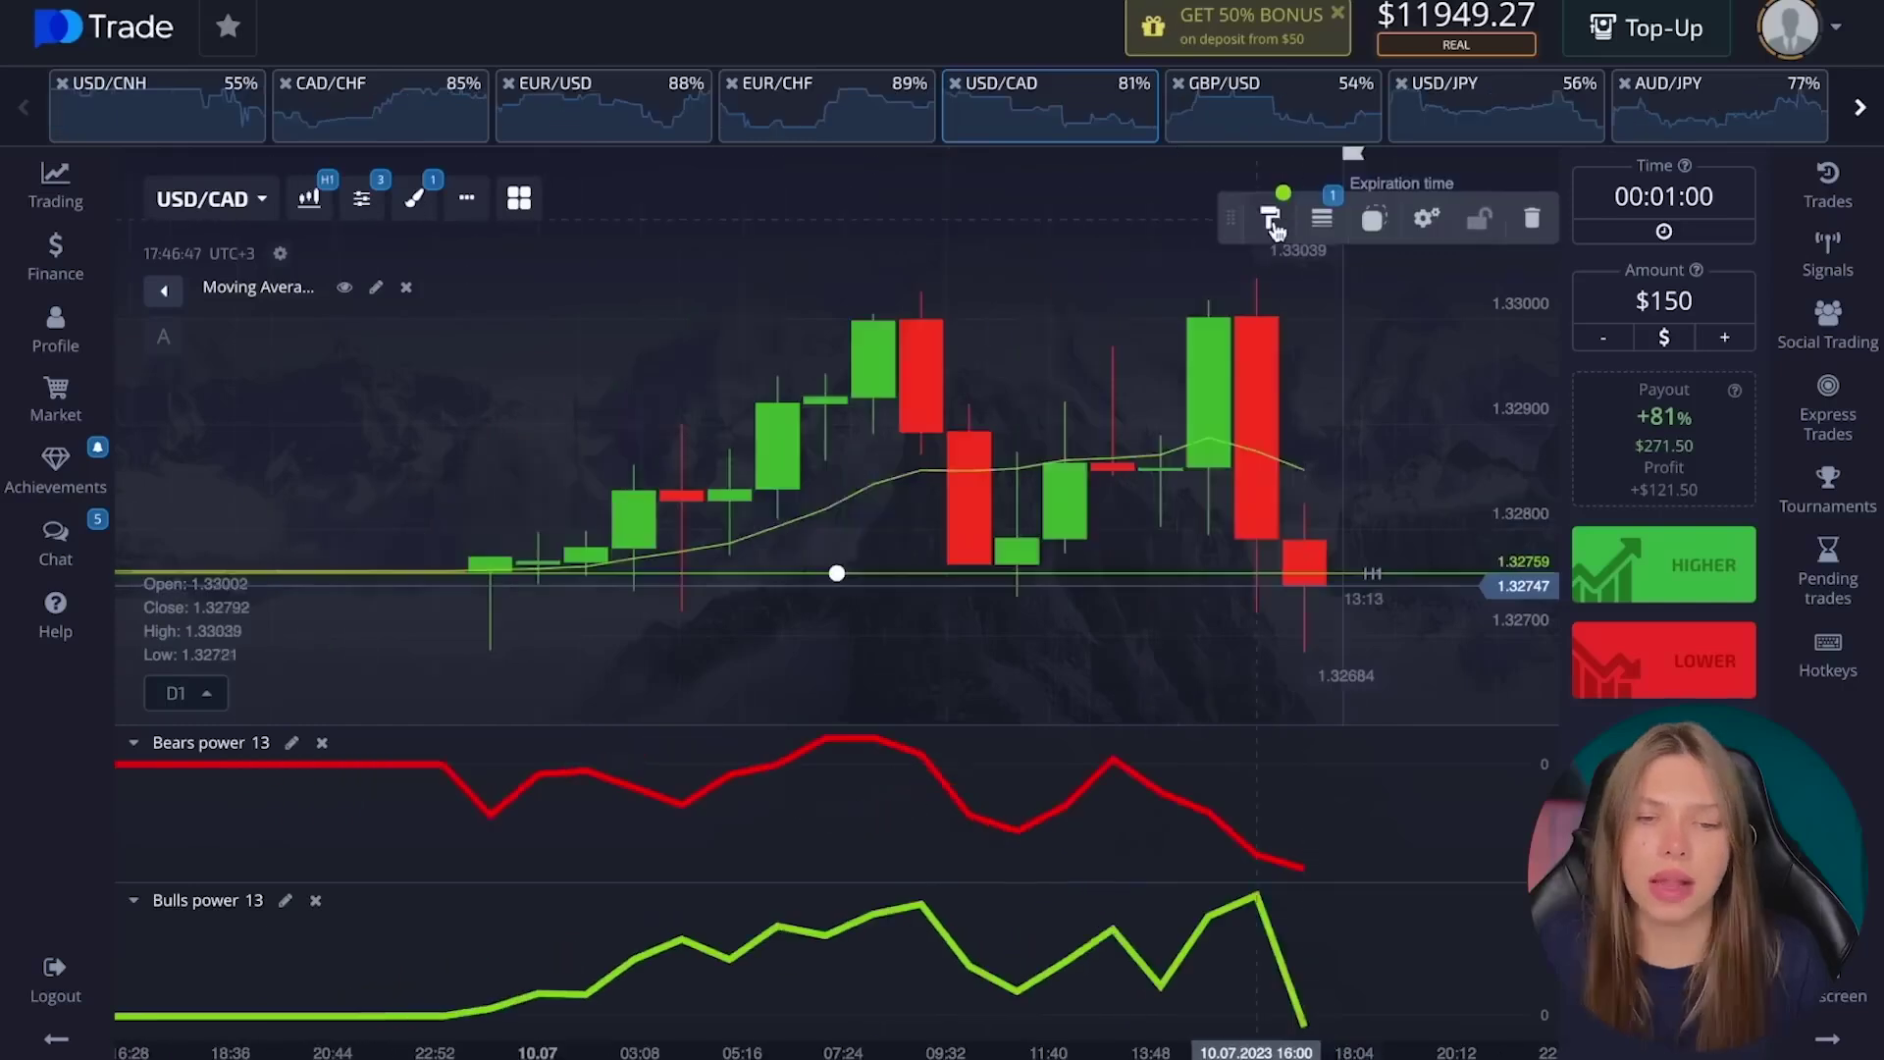
Recolour the horizontal price line purple.
{"action": "left_click", "coordinate": [1276, 228]}
{"action": "left_click", "coordinate": [1334, 320]}
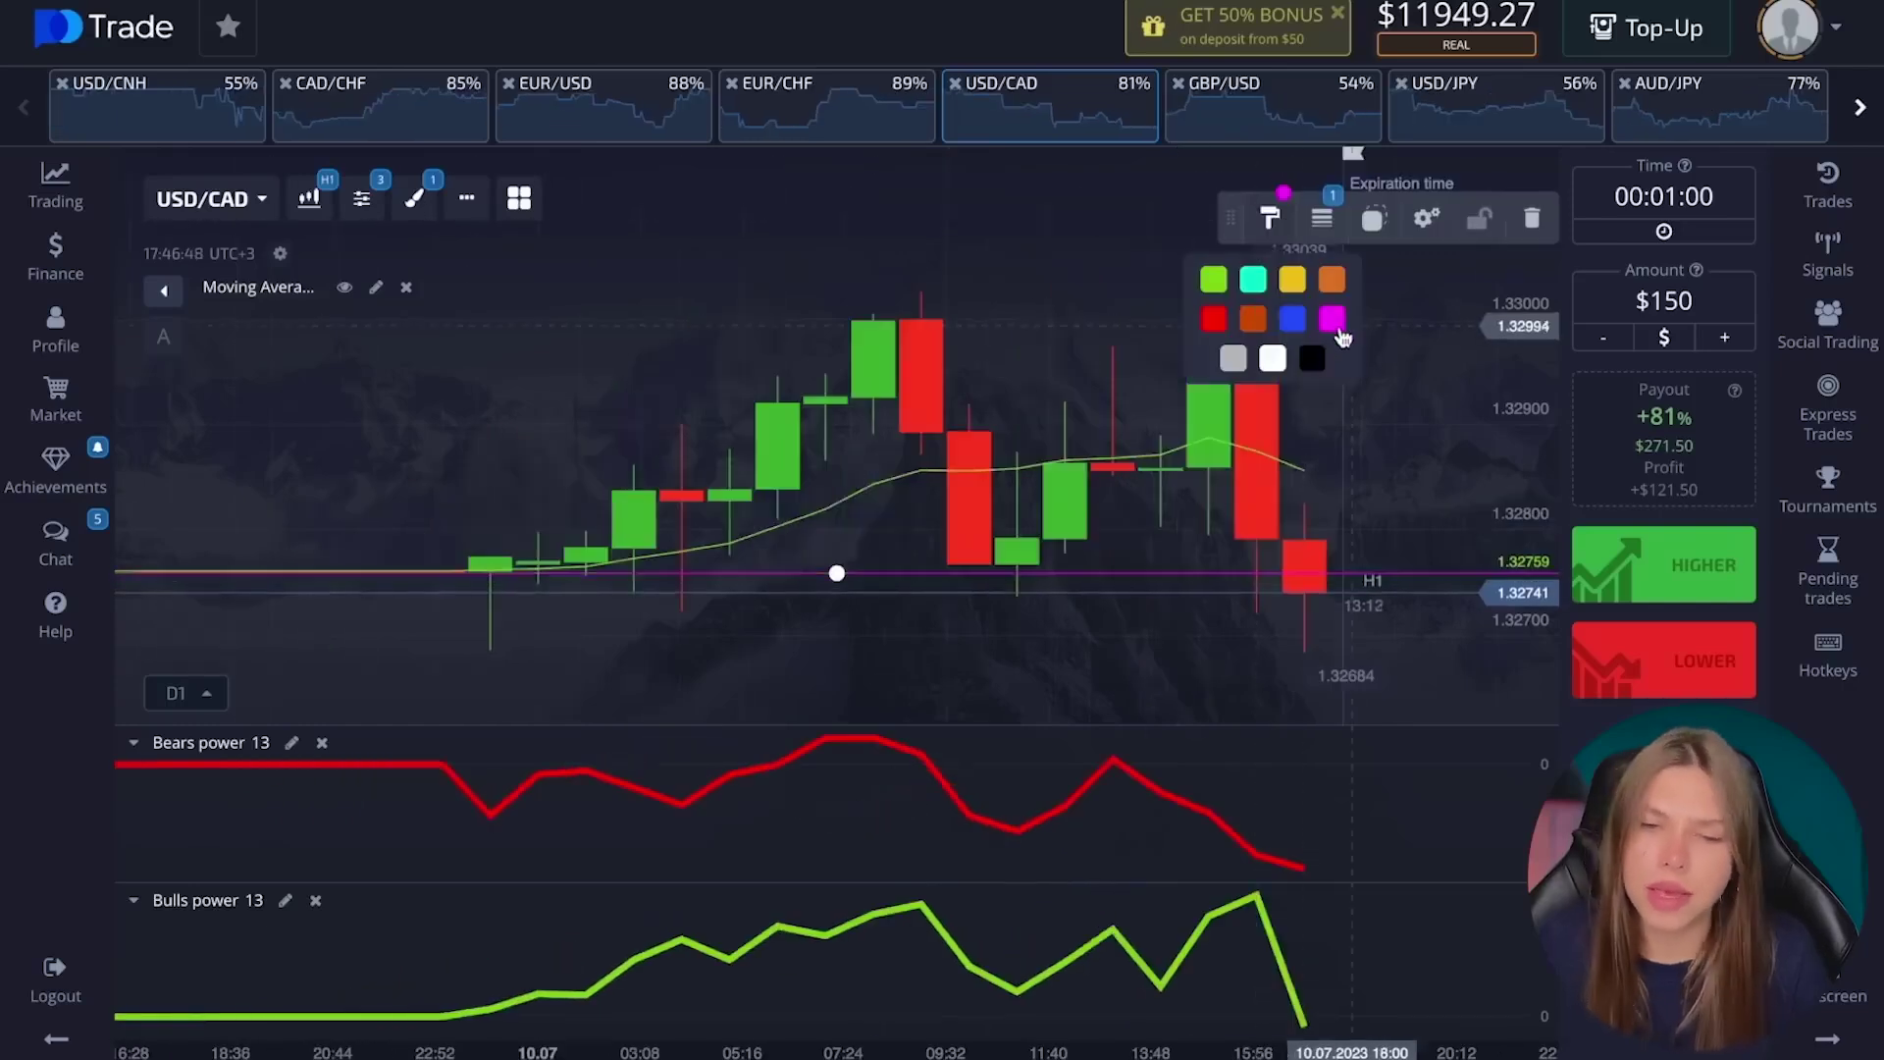
{"action": "left_click", "coordinate": [1189, 610]}
{"action": "scroll", "coordinate": [1106, 724], "scroll_direction": "down", "scroll_amount": 4}
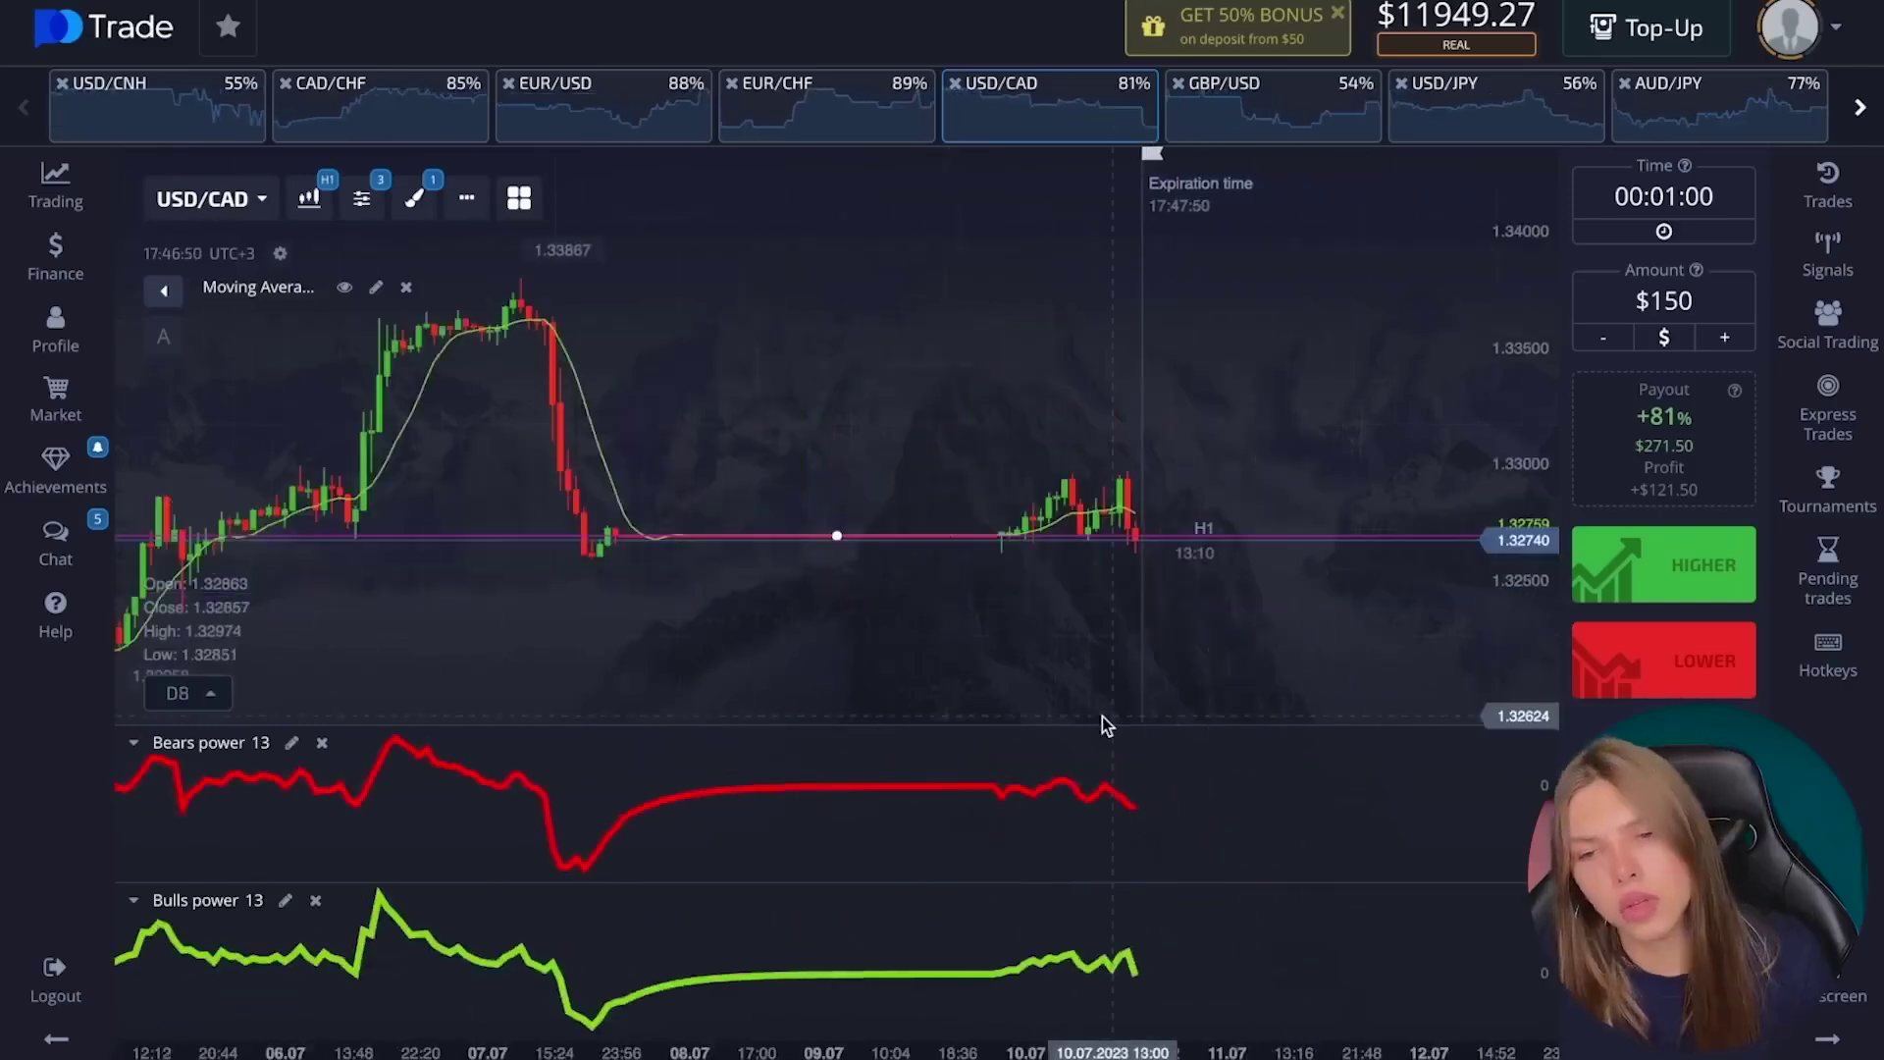
{"action": "scroll", "coordinate": [1233, 489], "scroll_direction": "up", "scroll_amount": 3}
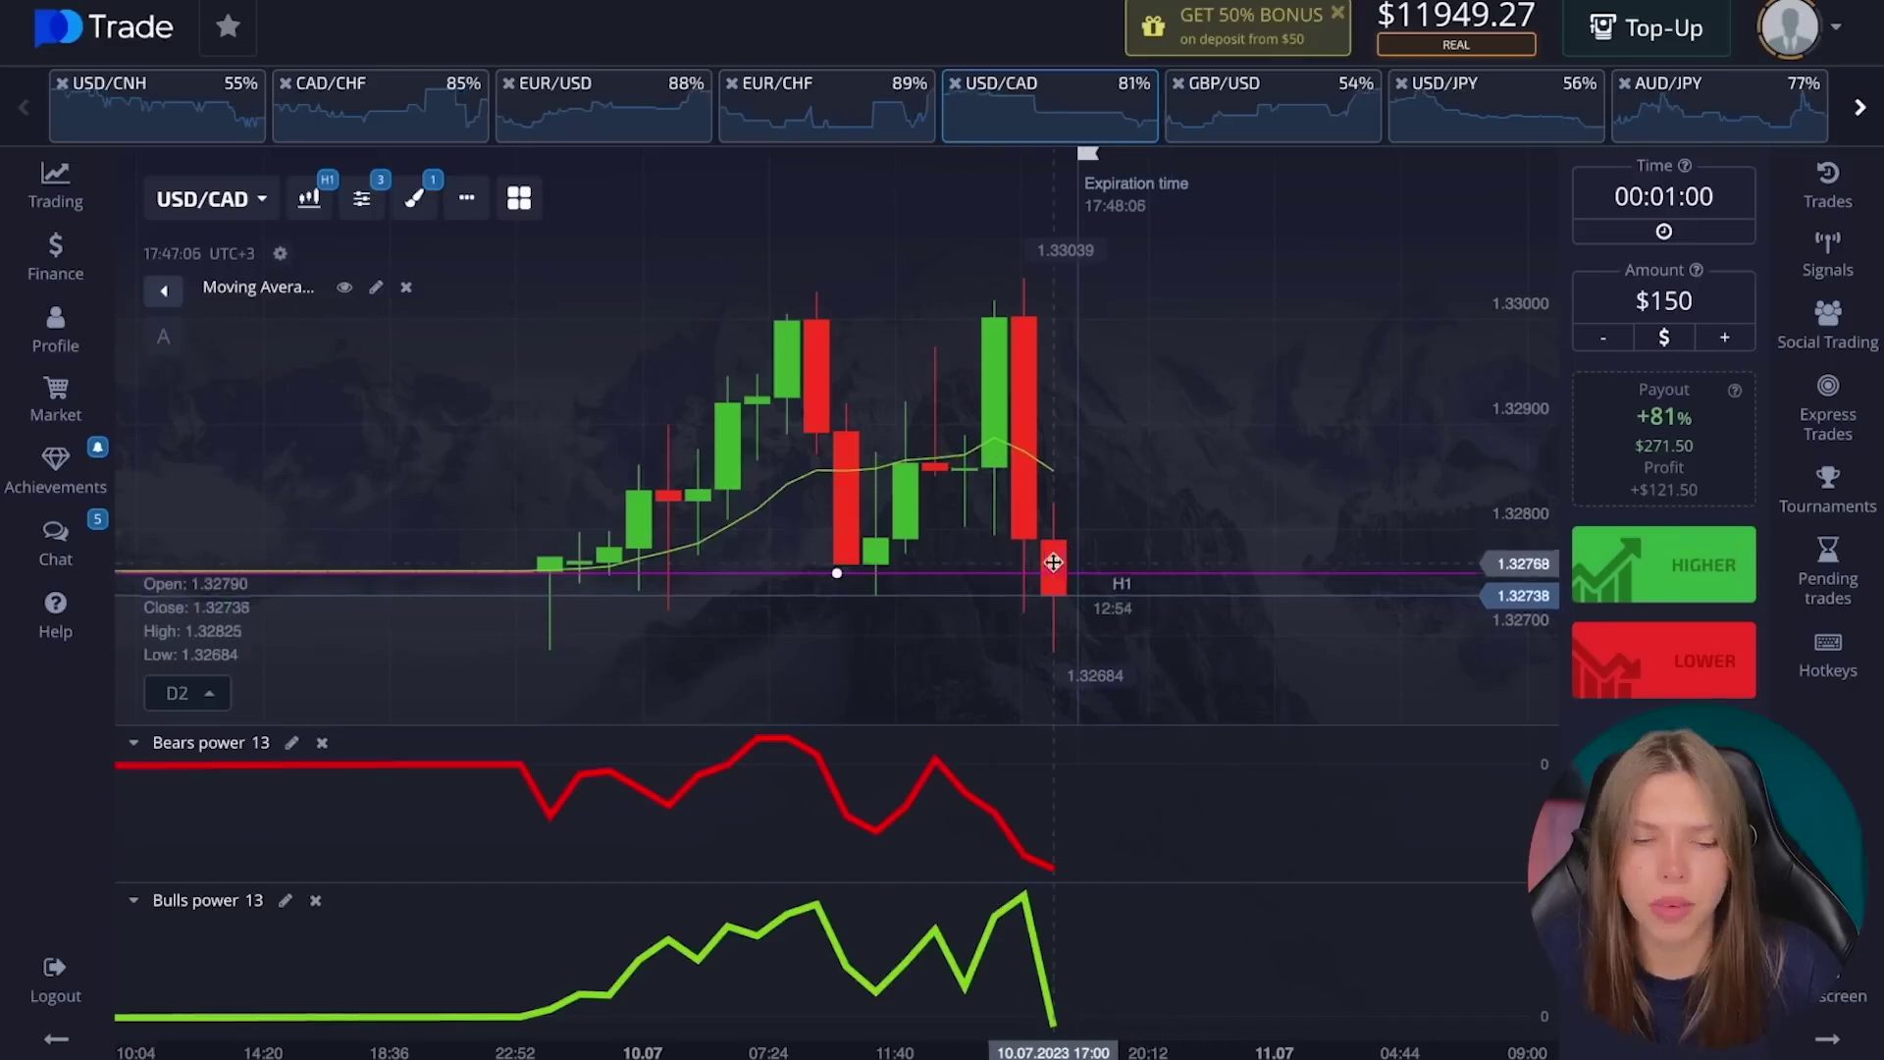
Set the chart timeframe to M1 one-minute candles.
{"action": "scroll", "coordinate": [774, 392], "scroll_direction": "down", "scroll_amount": 2}
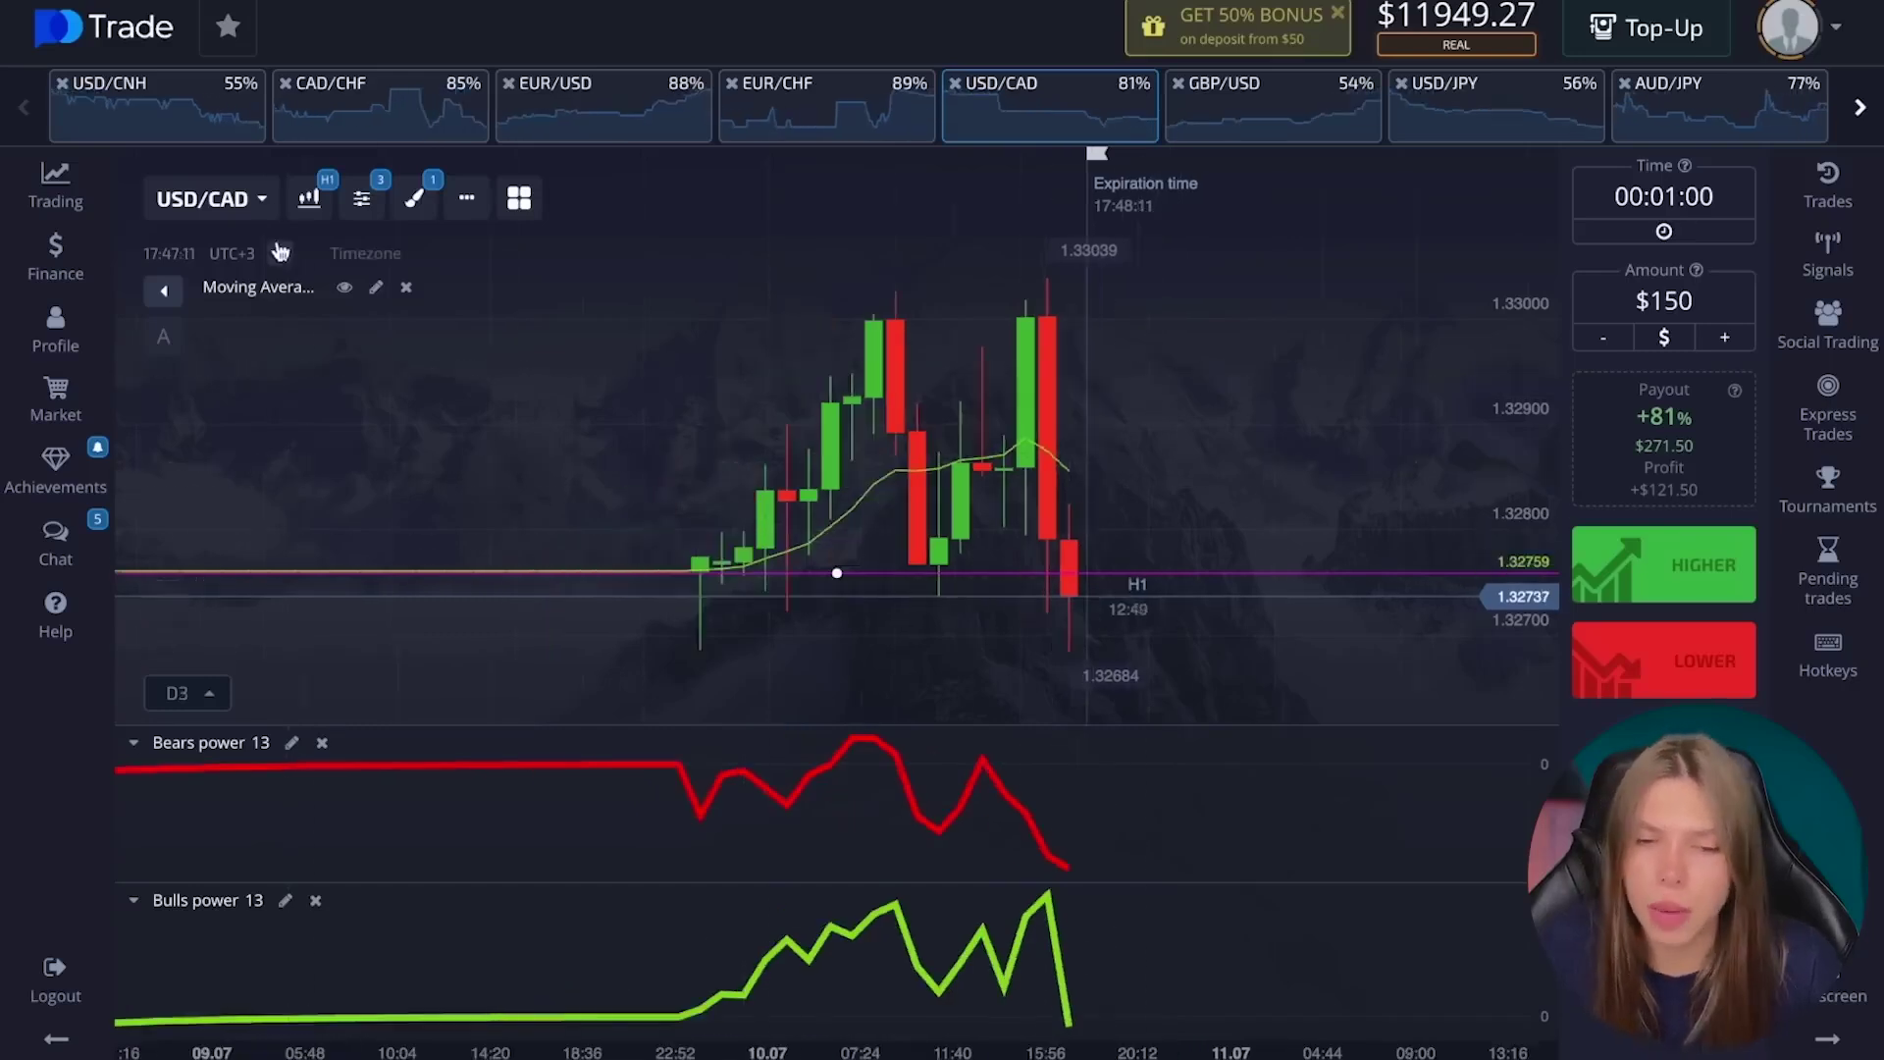
{"action": "left_click", "coordinate": [309, 198]}
{"action": "left_click", "coordinate": [652, 486]}
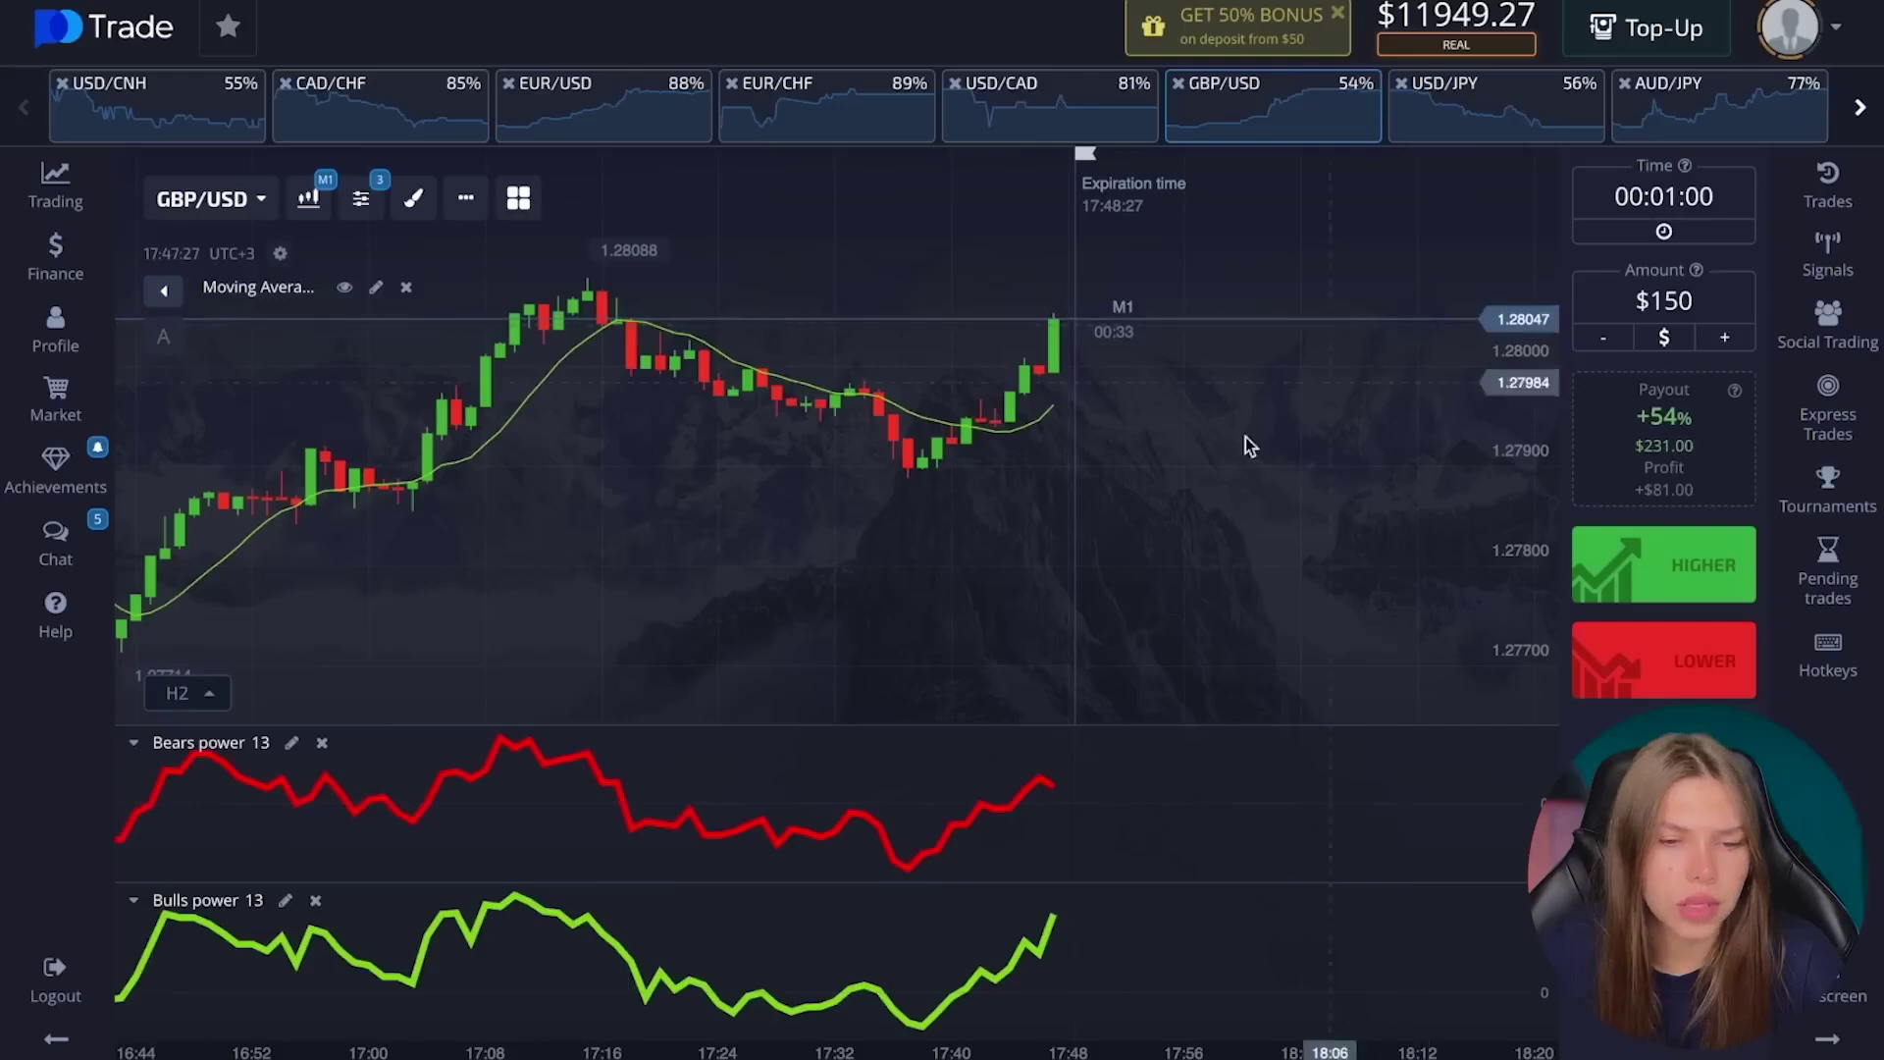
Switch GBP/USD to H1 hourly candles and zoom to review them.
{"action": "scroll", "coordinate": [1164, 492], "scroll_direction": "down", "scroll_amount": 3}
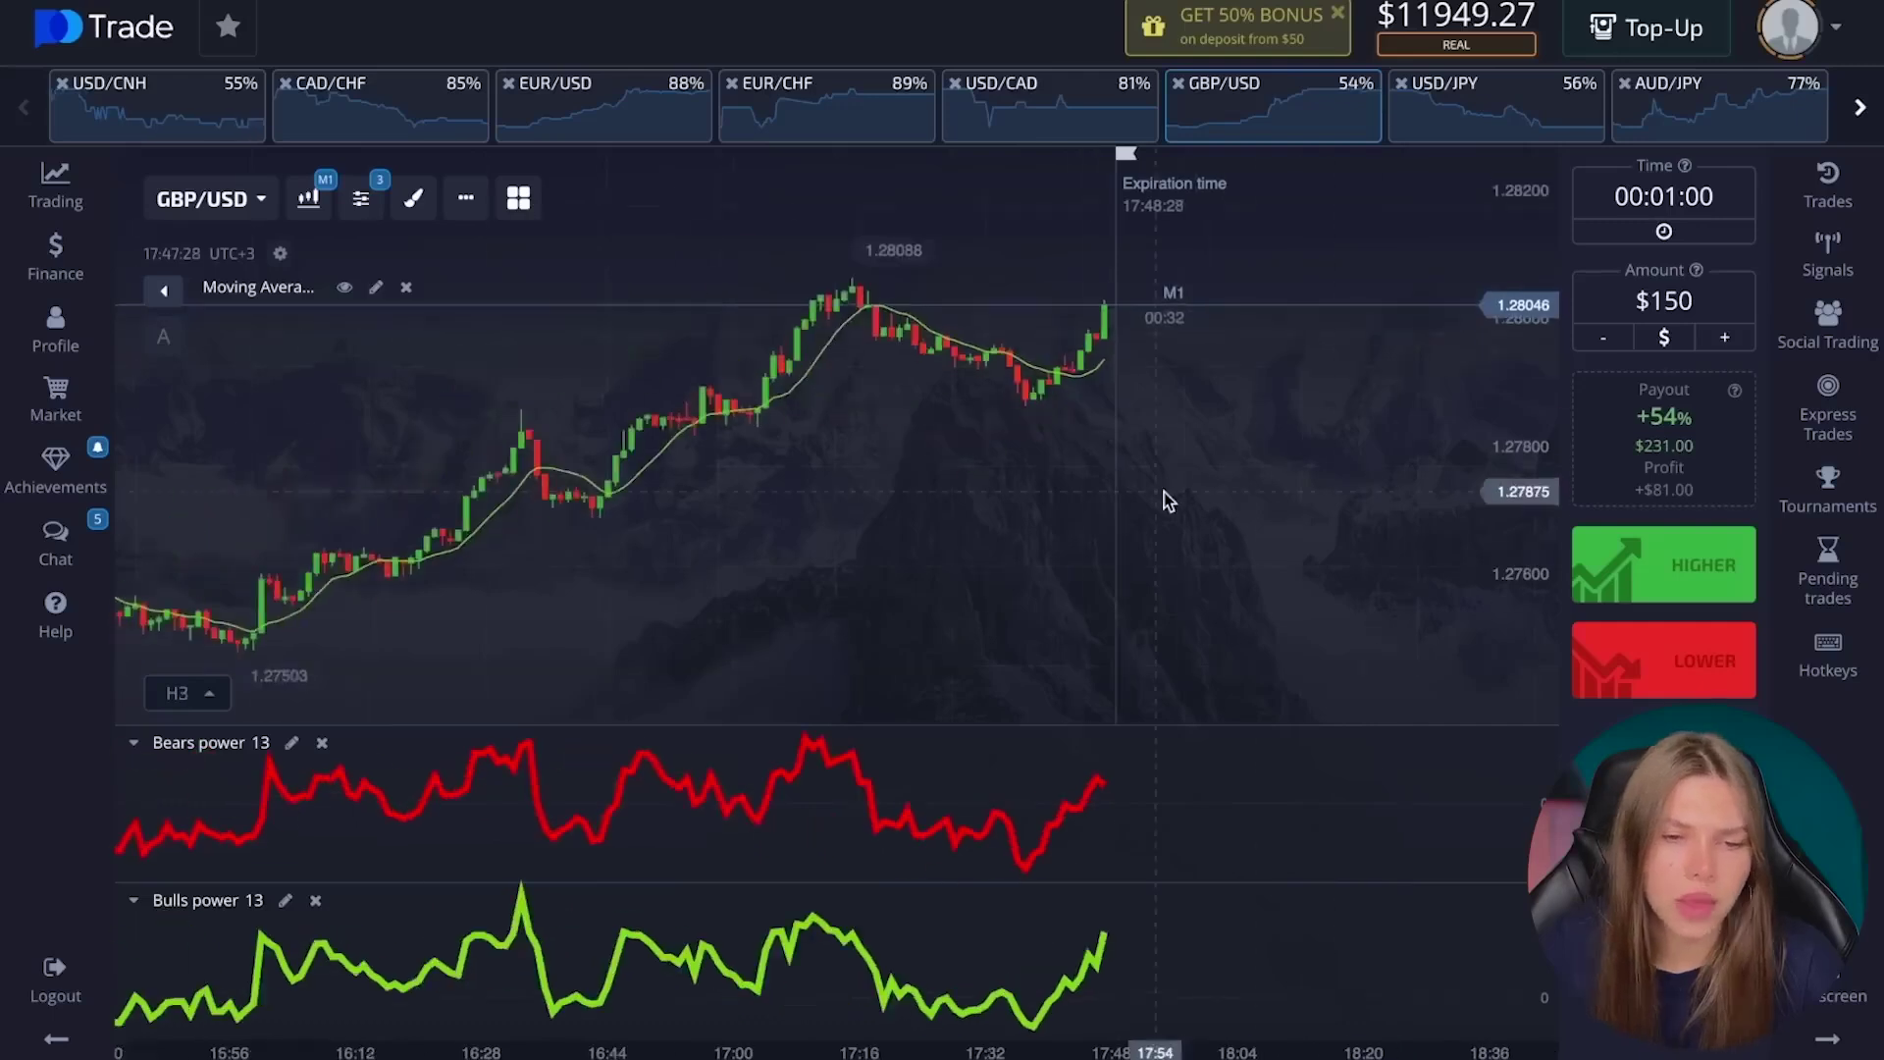
{"action": "left_click", "coordinate": [309, 217]}
{"action": "left_click", "coordinate": [652, 549]}
{"action": "scroll", "coordinate": [1004, 498], "scroll_direction": "down", "scroll_amount": 5}
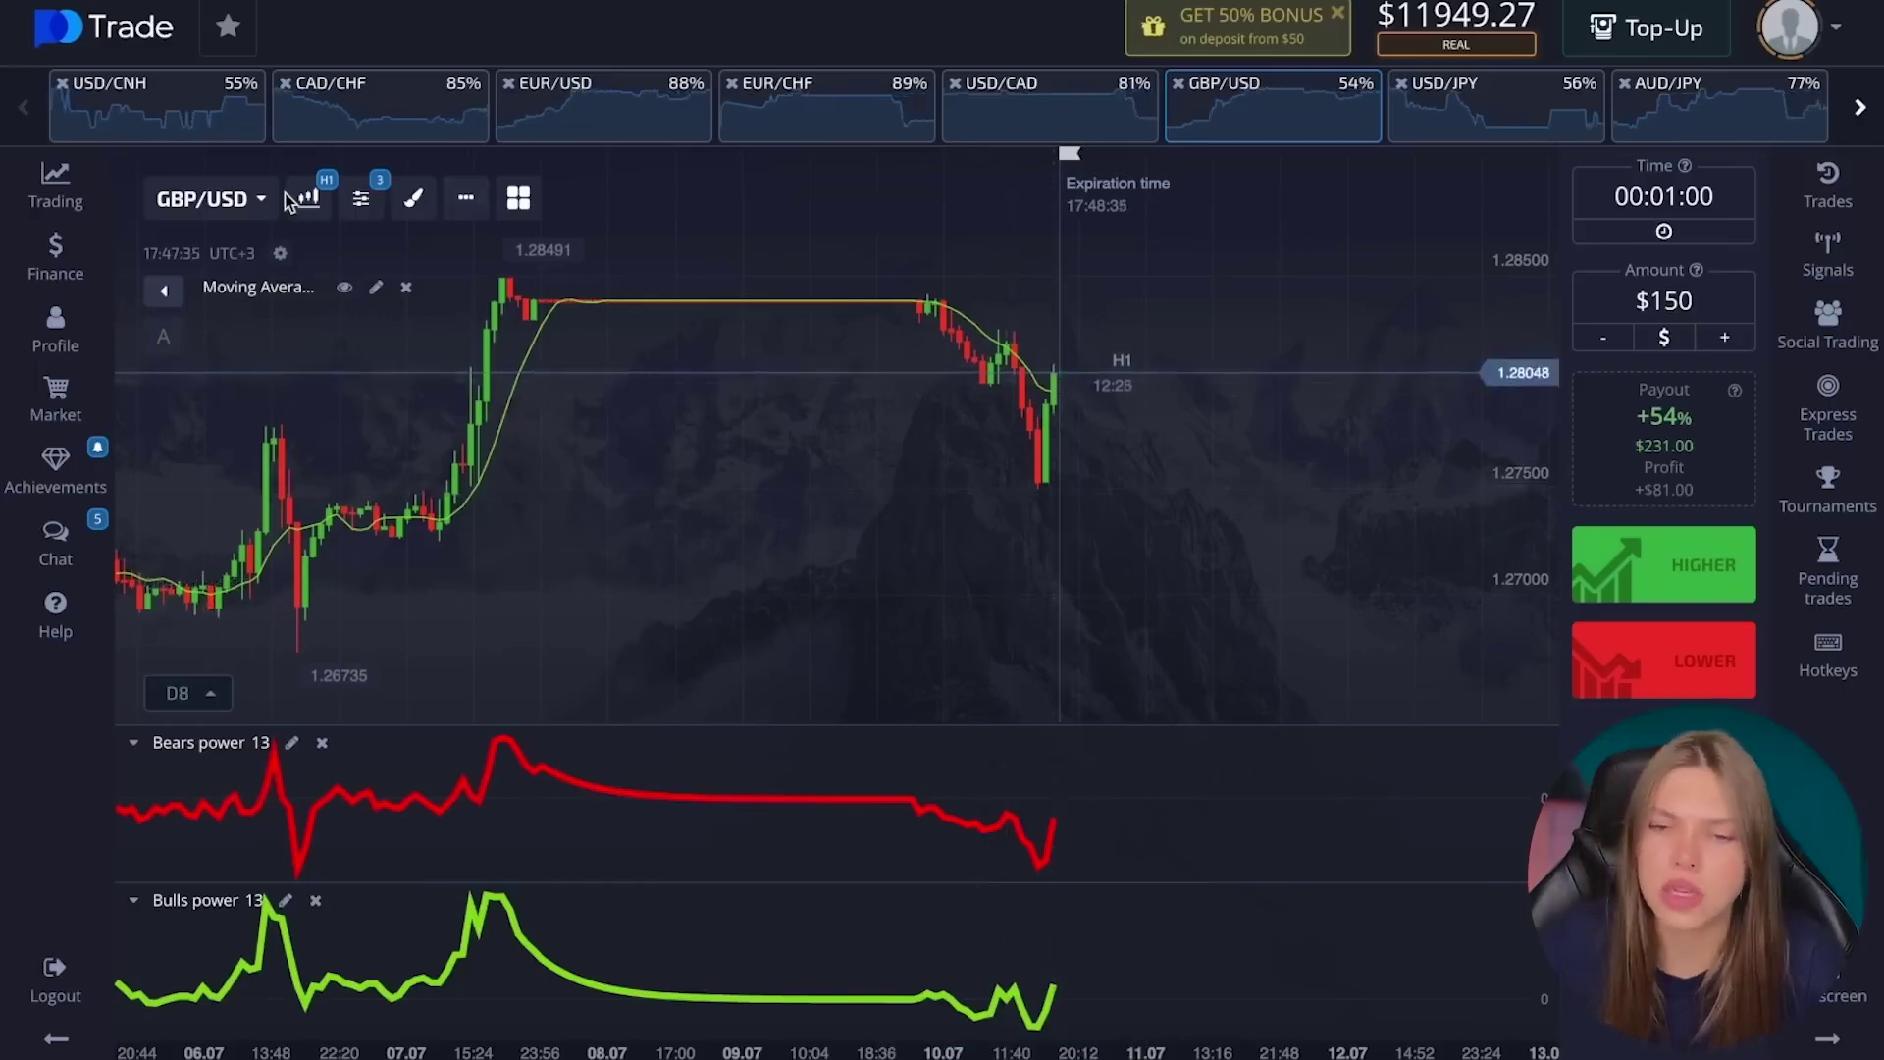
{"action": "scroll", "coordinate": [490, 314], "scroll_direction": "up", "scroll_amount": 5}
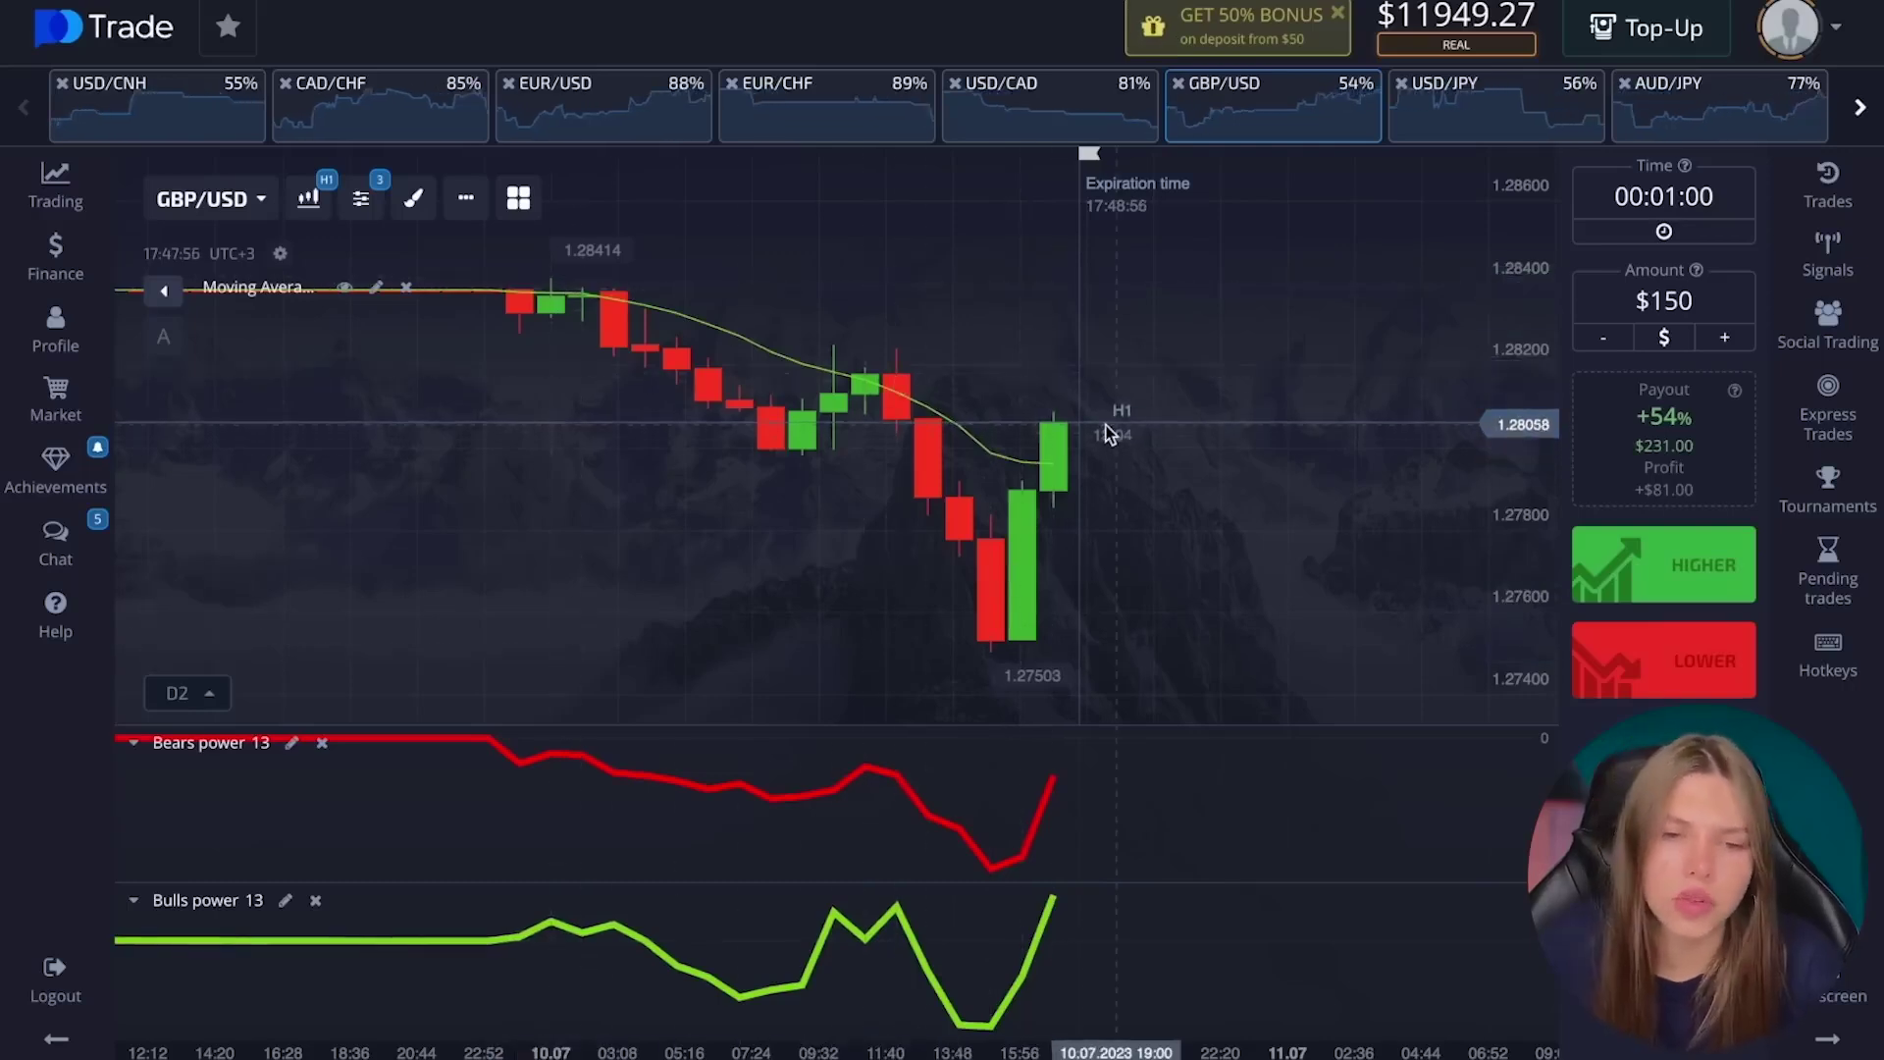
Return GBP/USD to M1 candles, then open the USD/JPY chart.
{"action": "scroll", "coordinate": [1104, 426], "scroll_direction": "down", "scroll_amount": 5}
{"action": "left_click", "coordinate": [312, 198]}
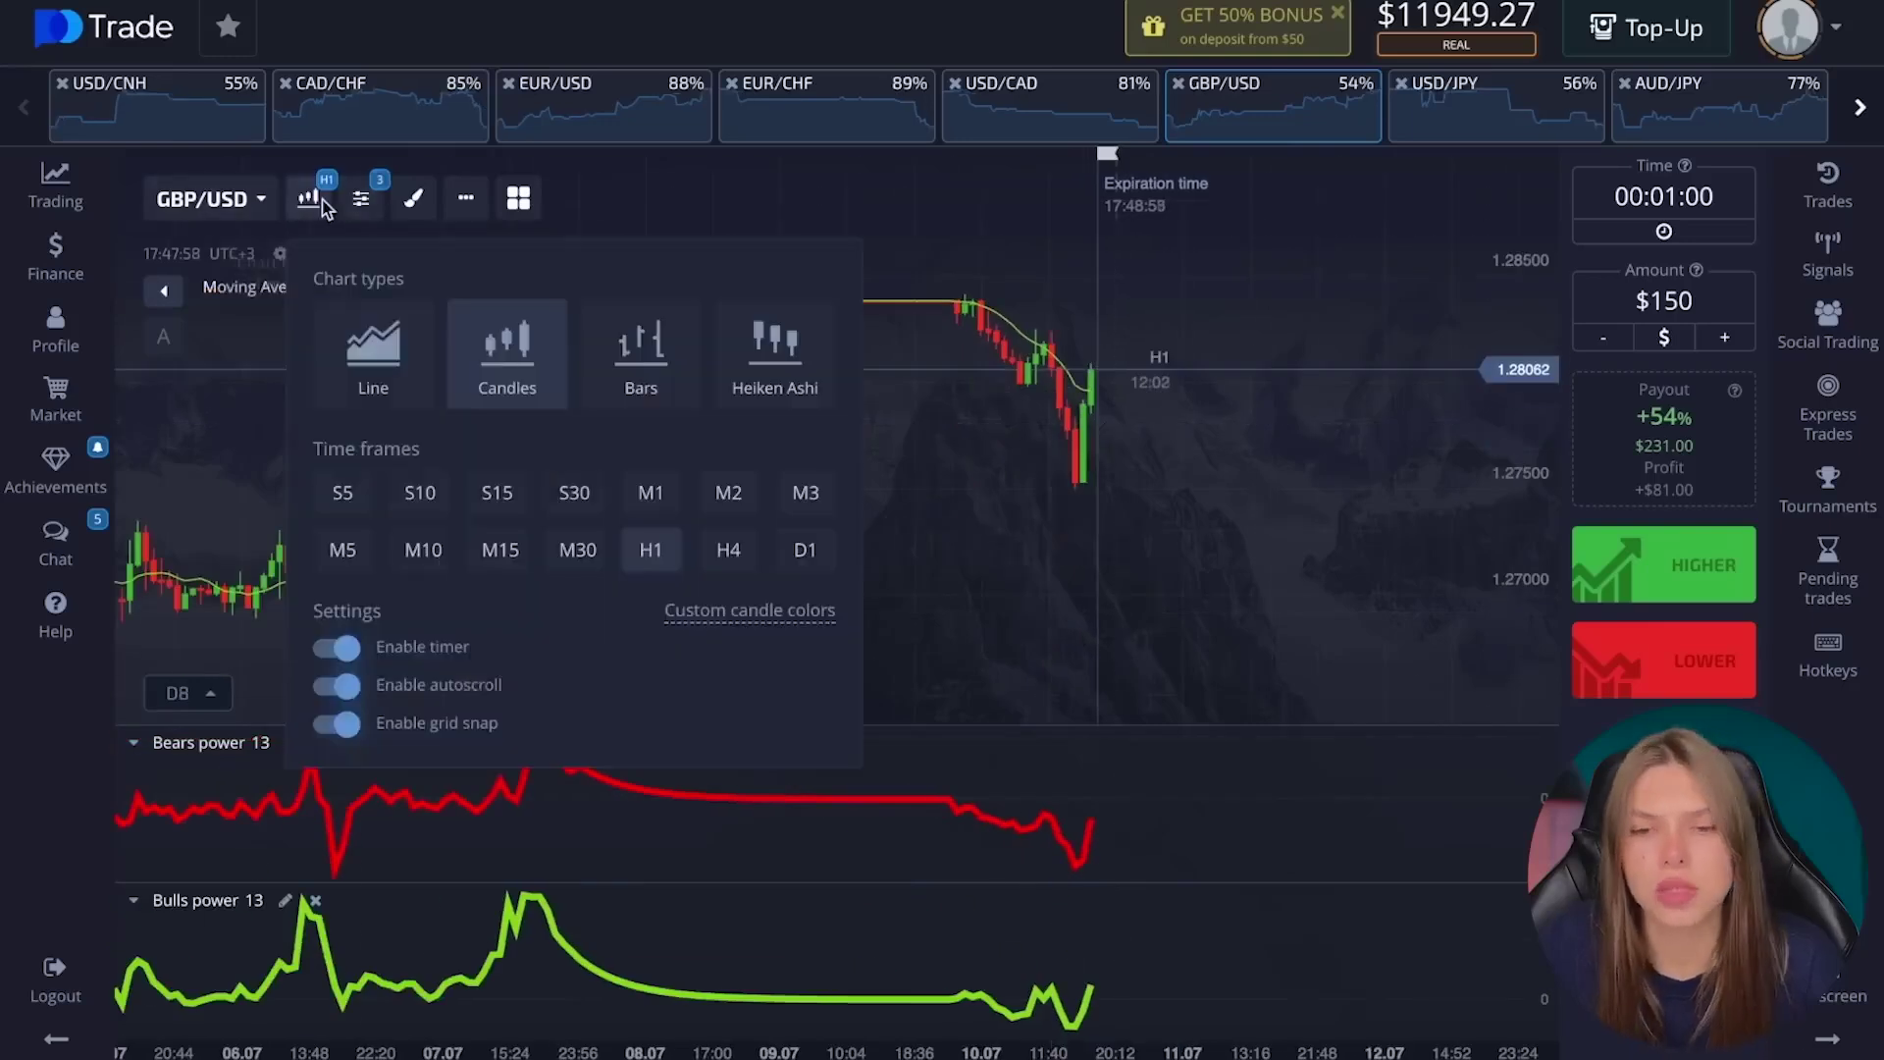
{"action": "left_click", "coordinate": [647, 495]}
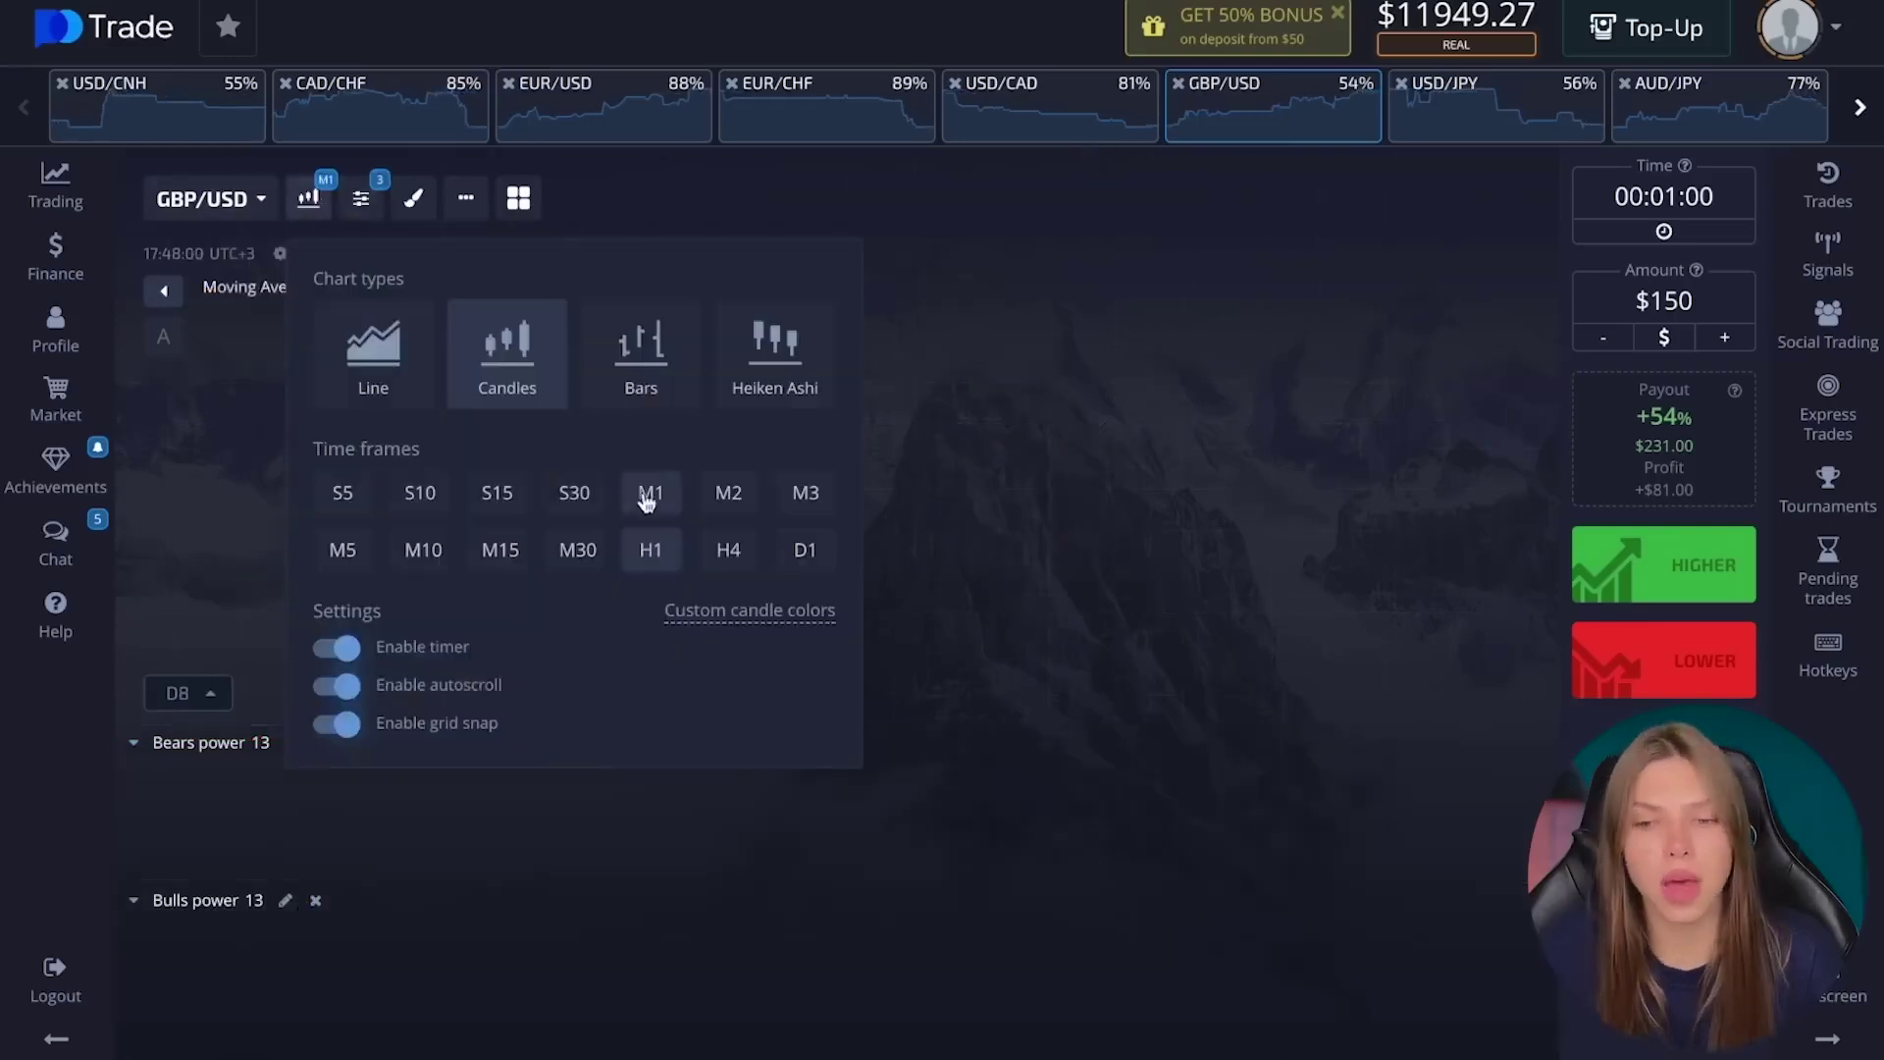
{"action": "left_click", "coordinate": [1021, 540]}
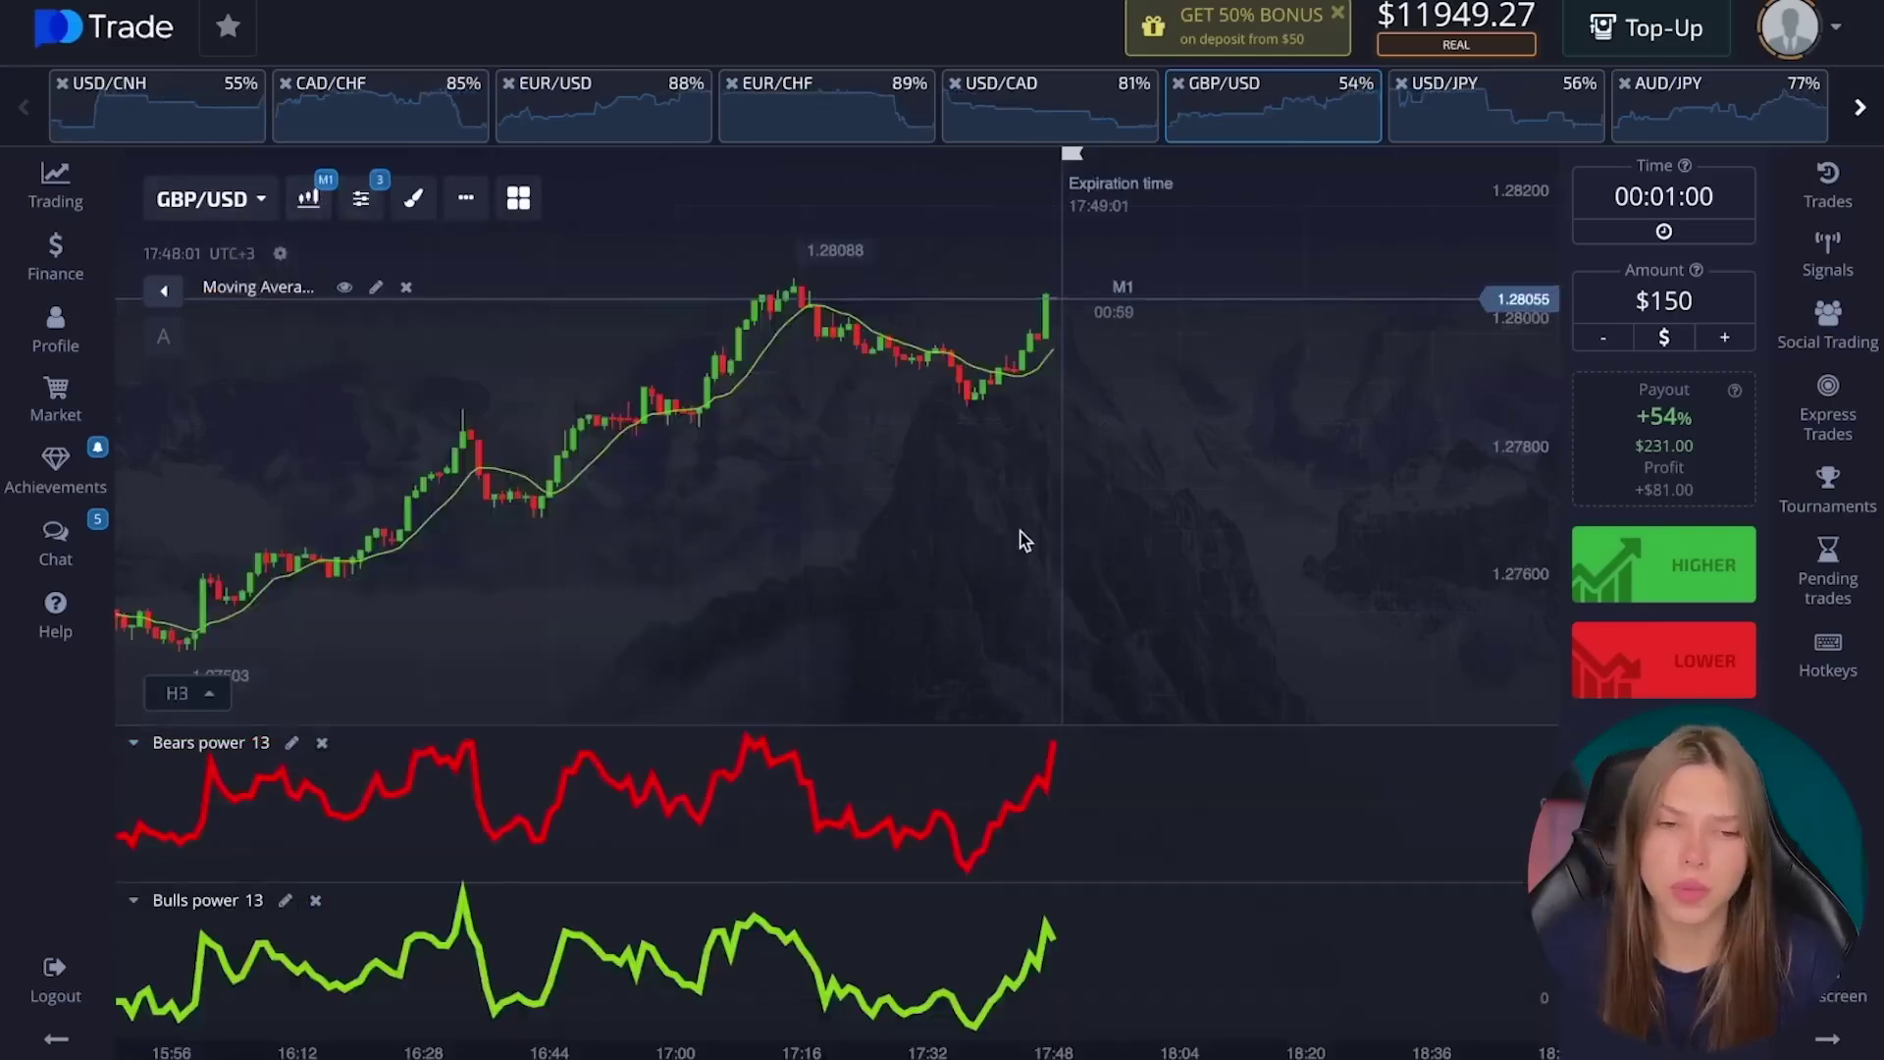
{"action": "left_click", "coordinate": [1570, 123]}
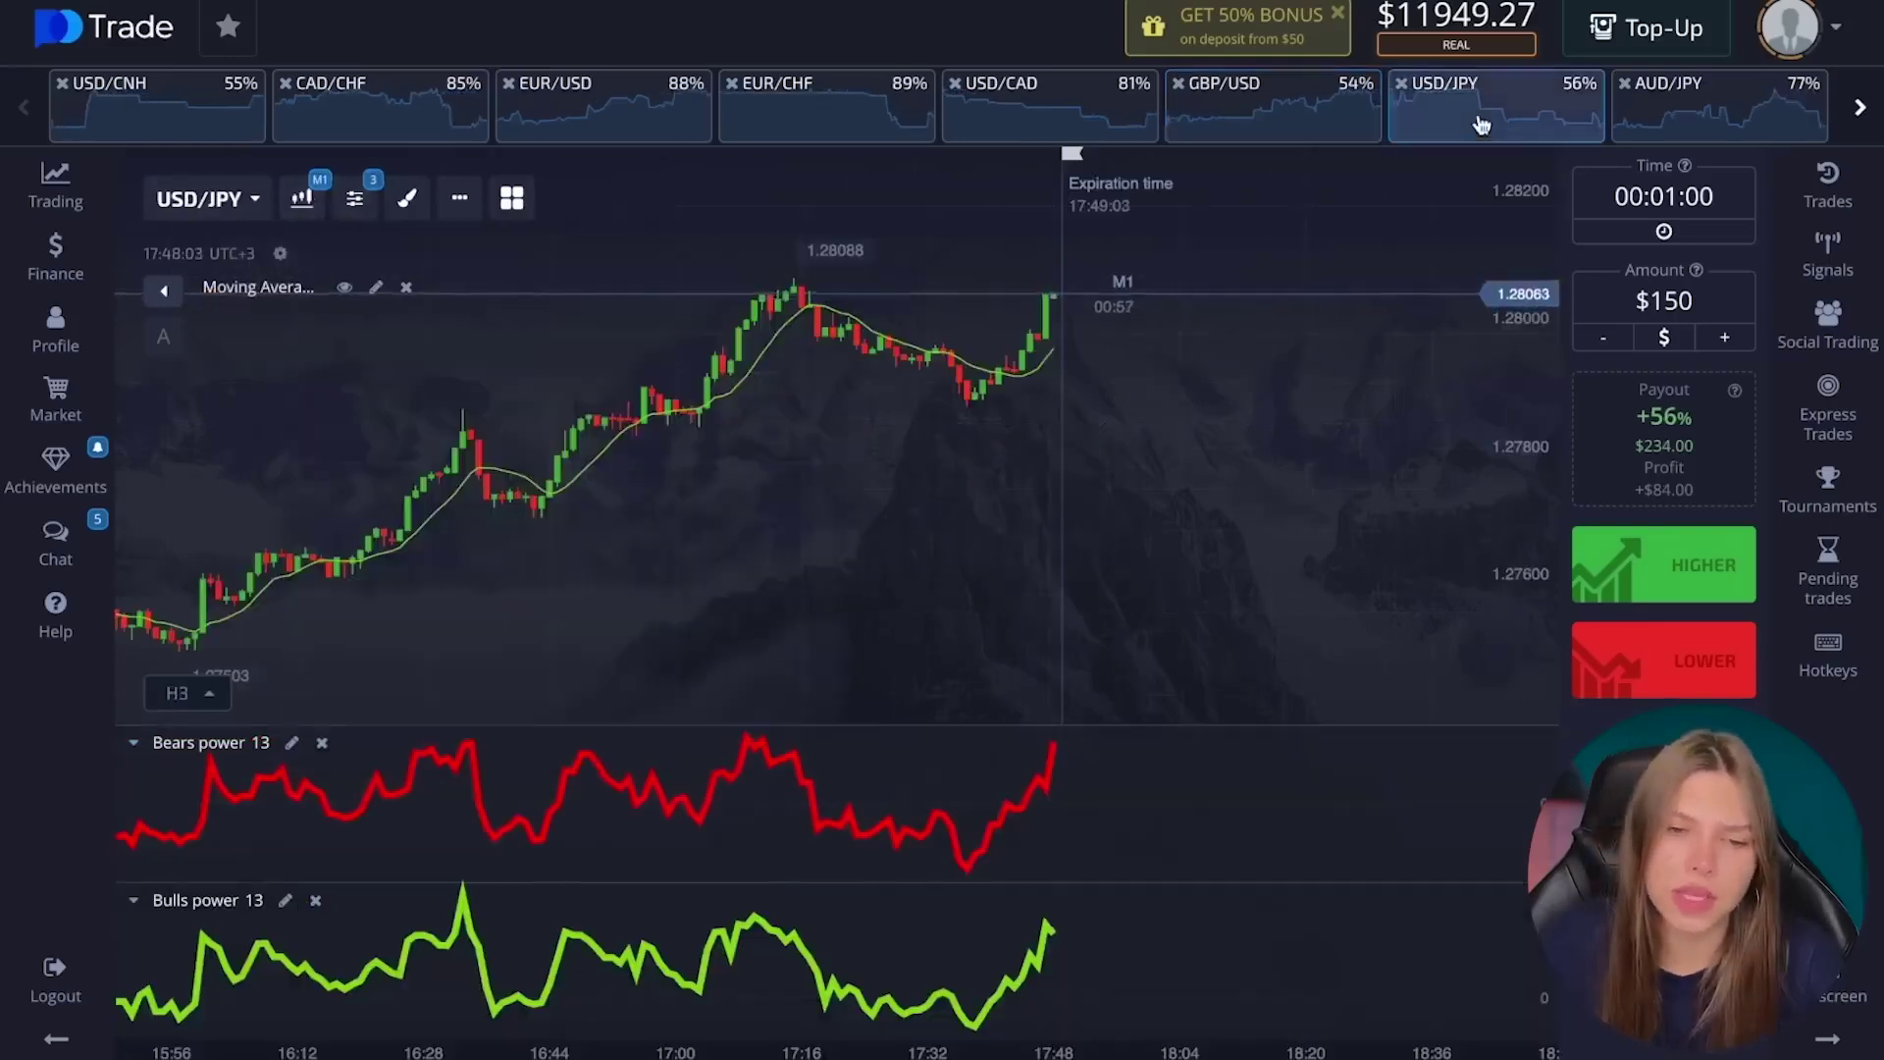
Bring more pairs into view and set GBP/JPY to M1 one-minute candles.
{"action": "left_click", "coordinate": [1860, 106]}
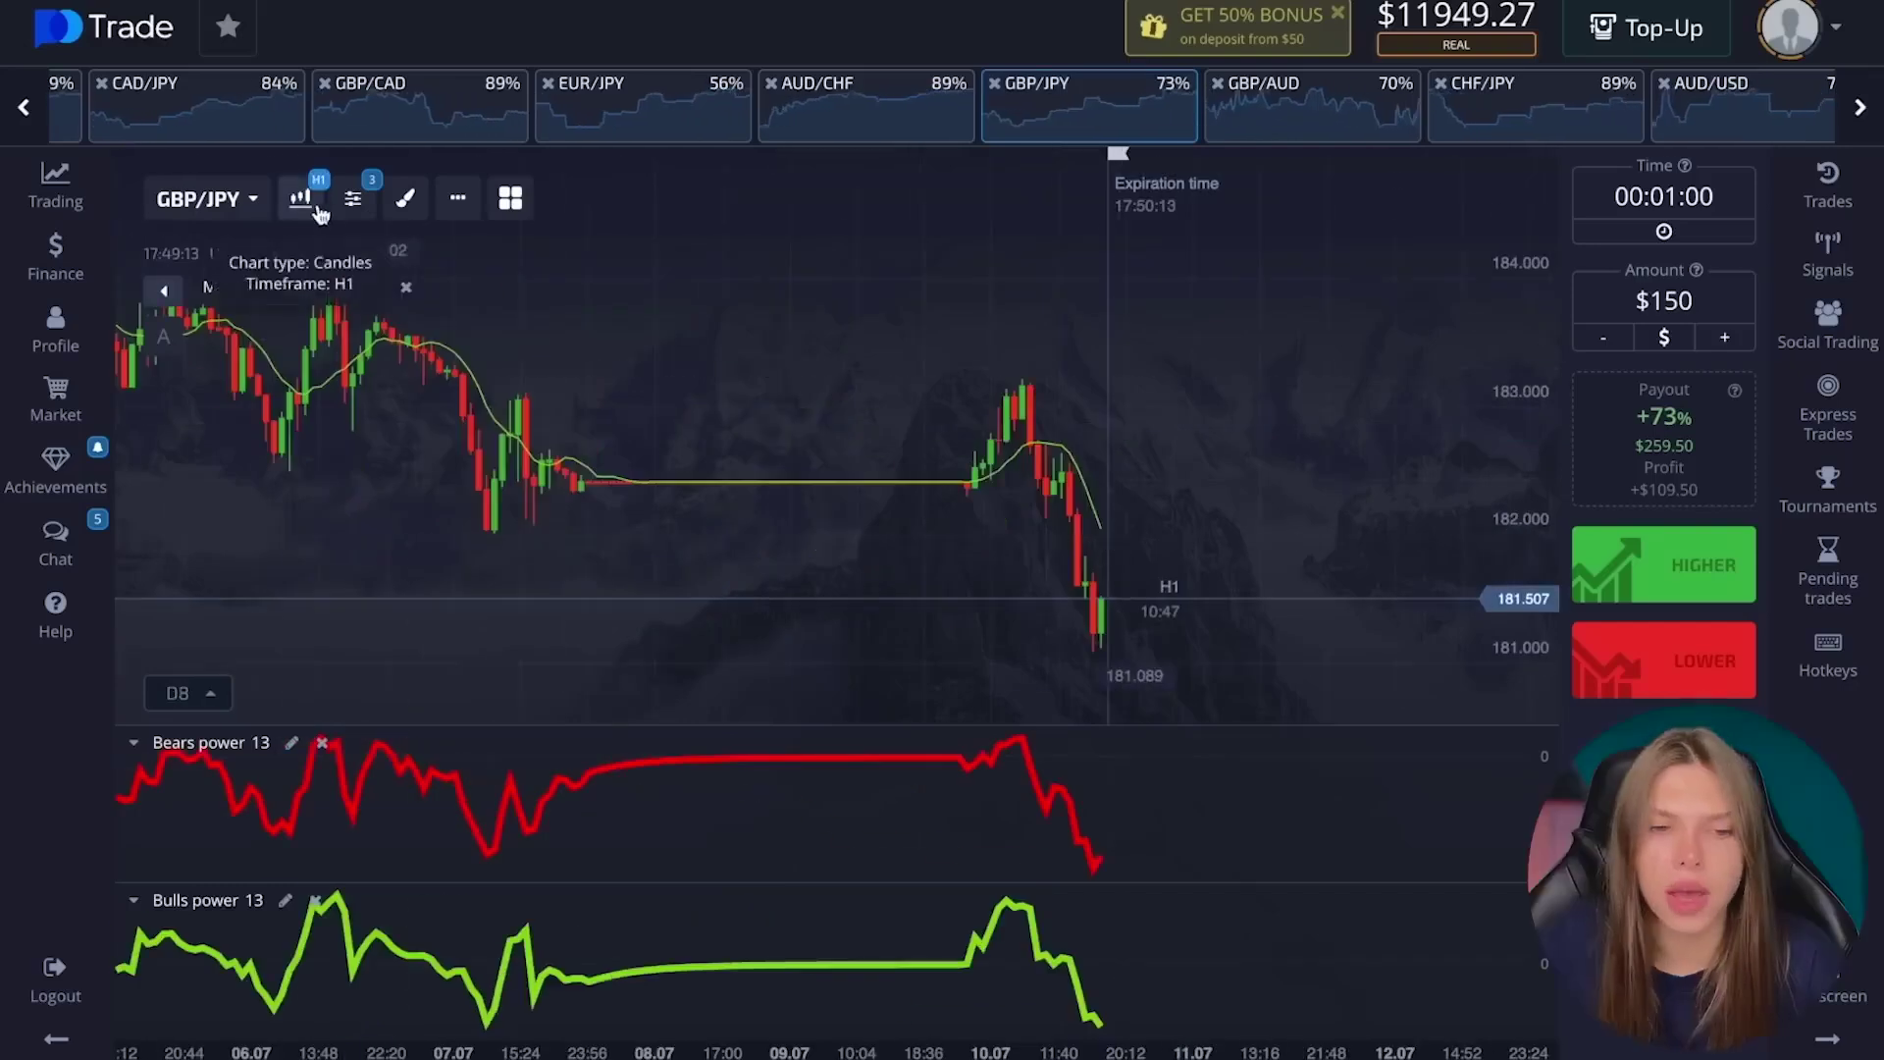
{"action": "left_click", "coordinate": [317, 208]}
{"action": "left_click", "coordinate": [639, 488]}
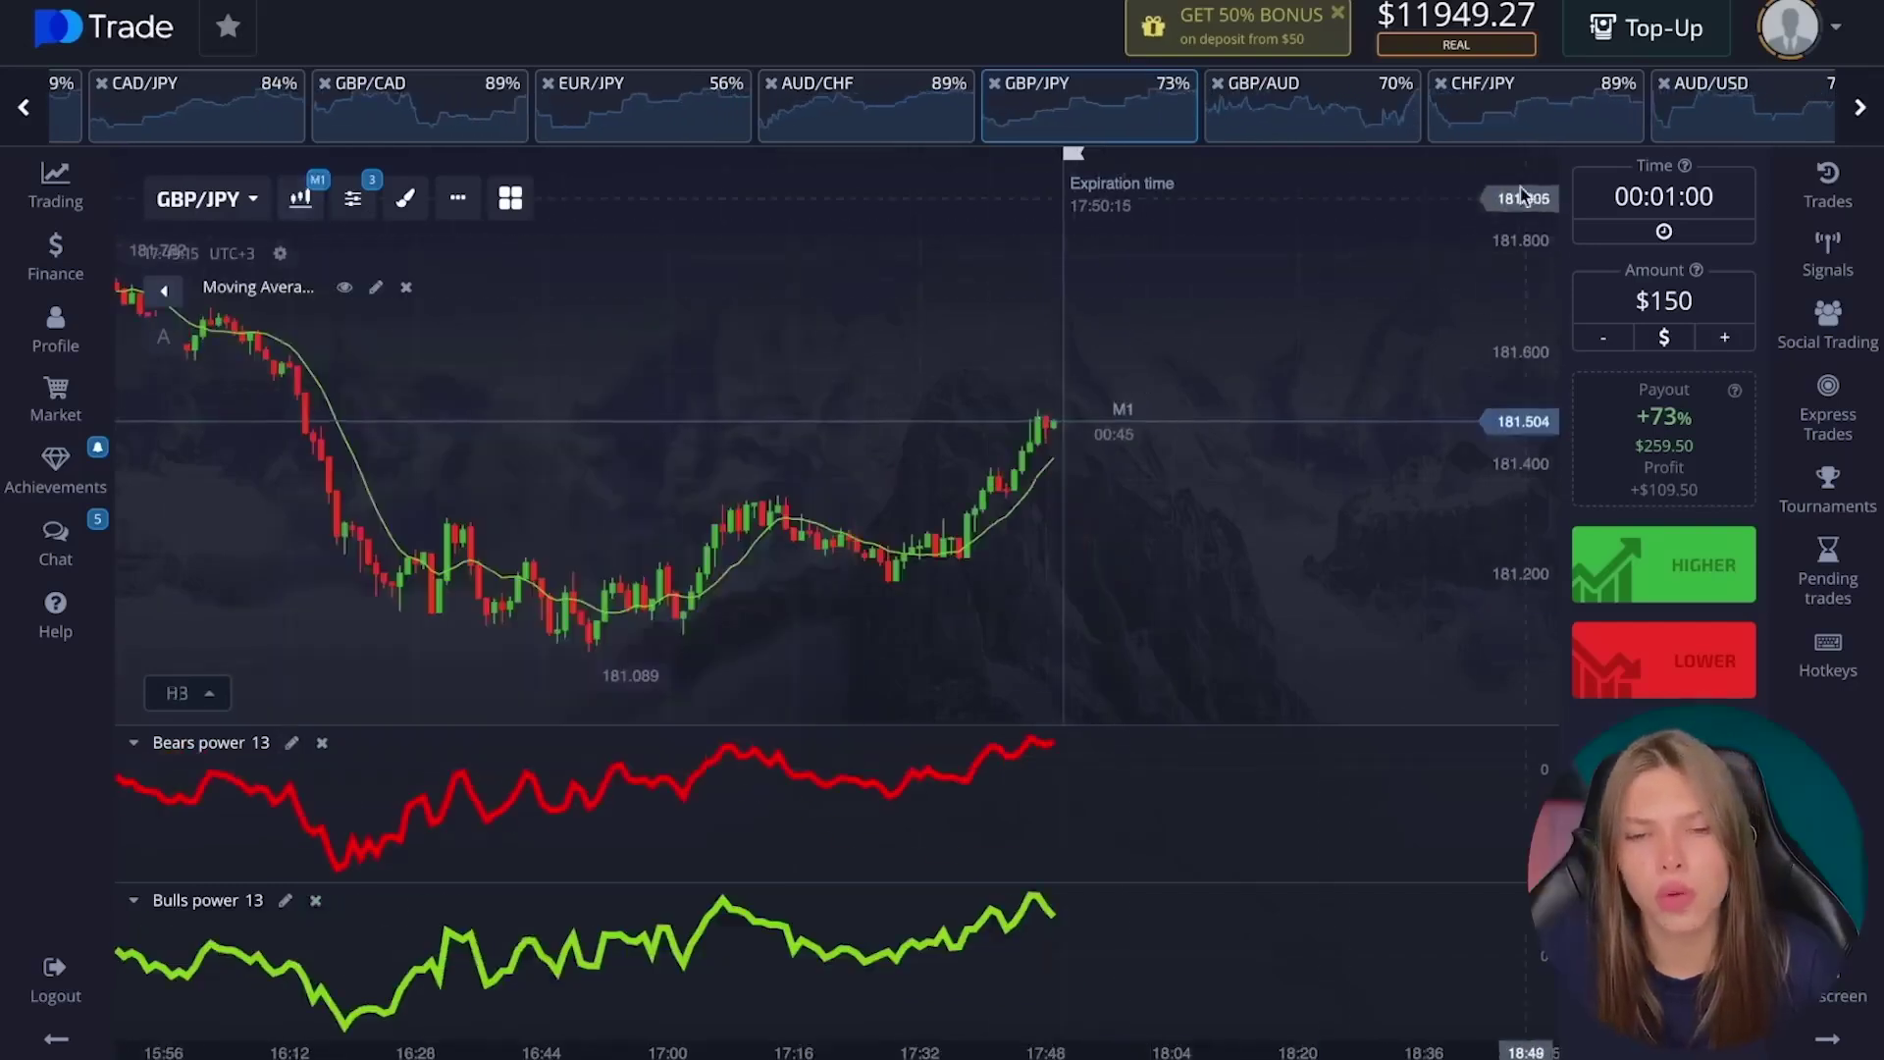
Open the CHF/JPY chart on H1 hourly candles and zoom to inspect it.
{"action": "left_click", "coordinate": [1595, 120]}
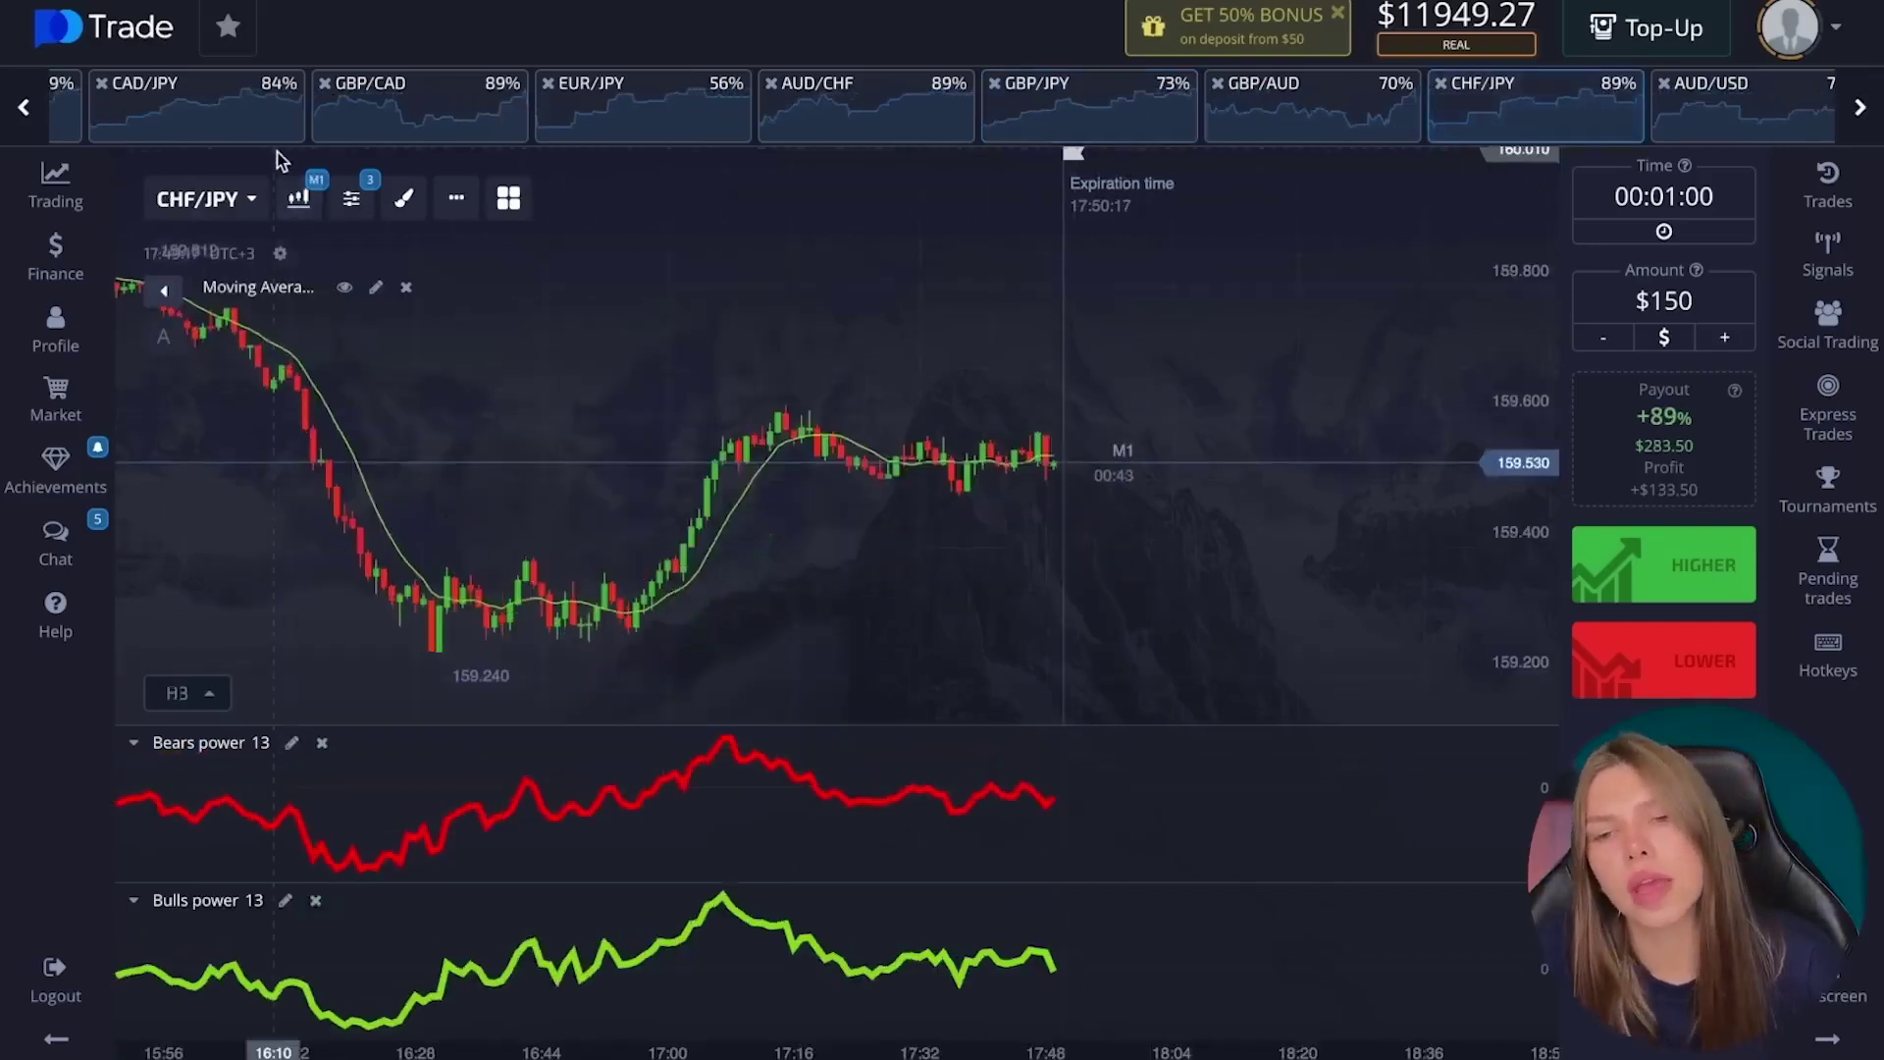
{"action": "left_click", "coordinate": [315, 211]}
{"action": "left_click", "coordinate": [640, 550]}
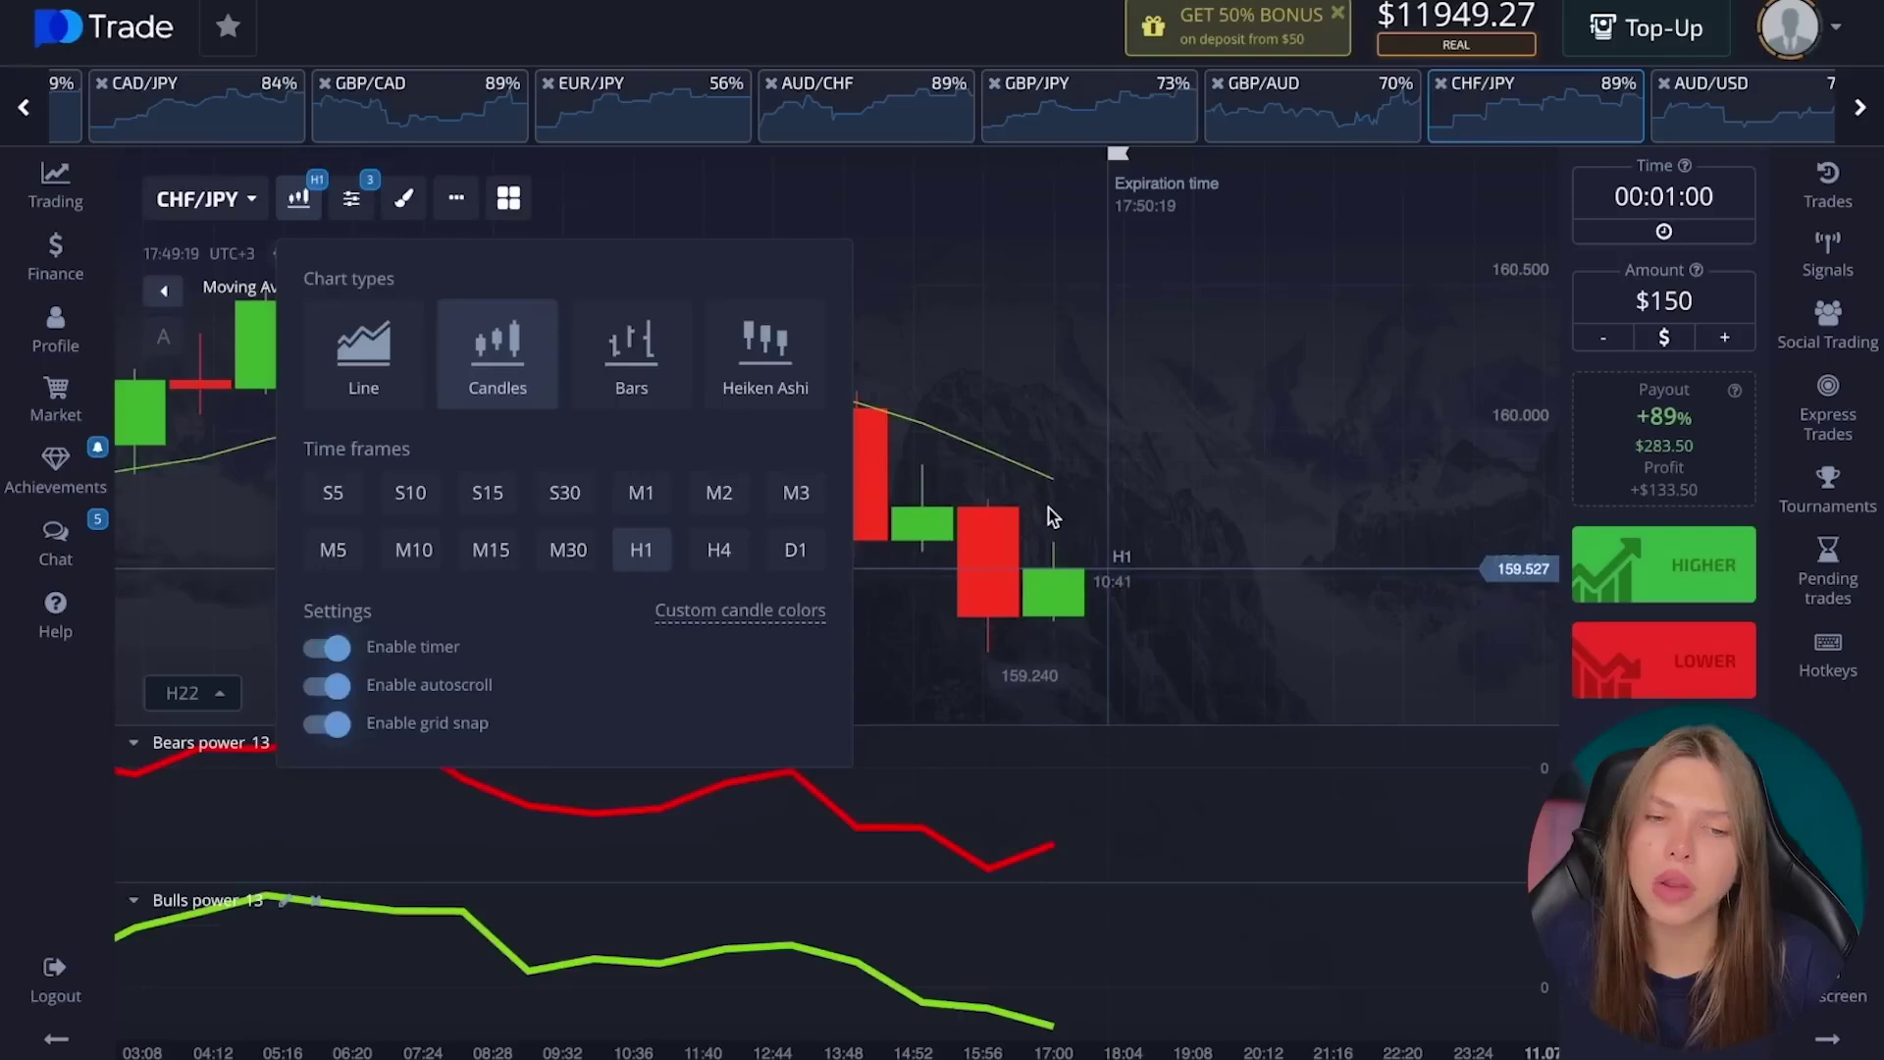
{"action": "scroll", "coordinate": [1050, 508], "scroll_direction": "down", "scroll_amount": 5}
{"action": "scroll", "coordinate": [1139, 494], "scroll_direction": "up", "scroll_amount": 2}
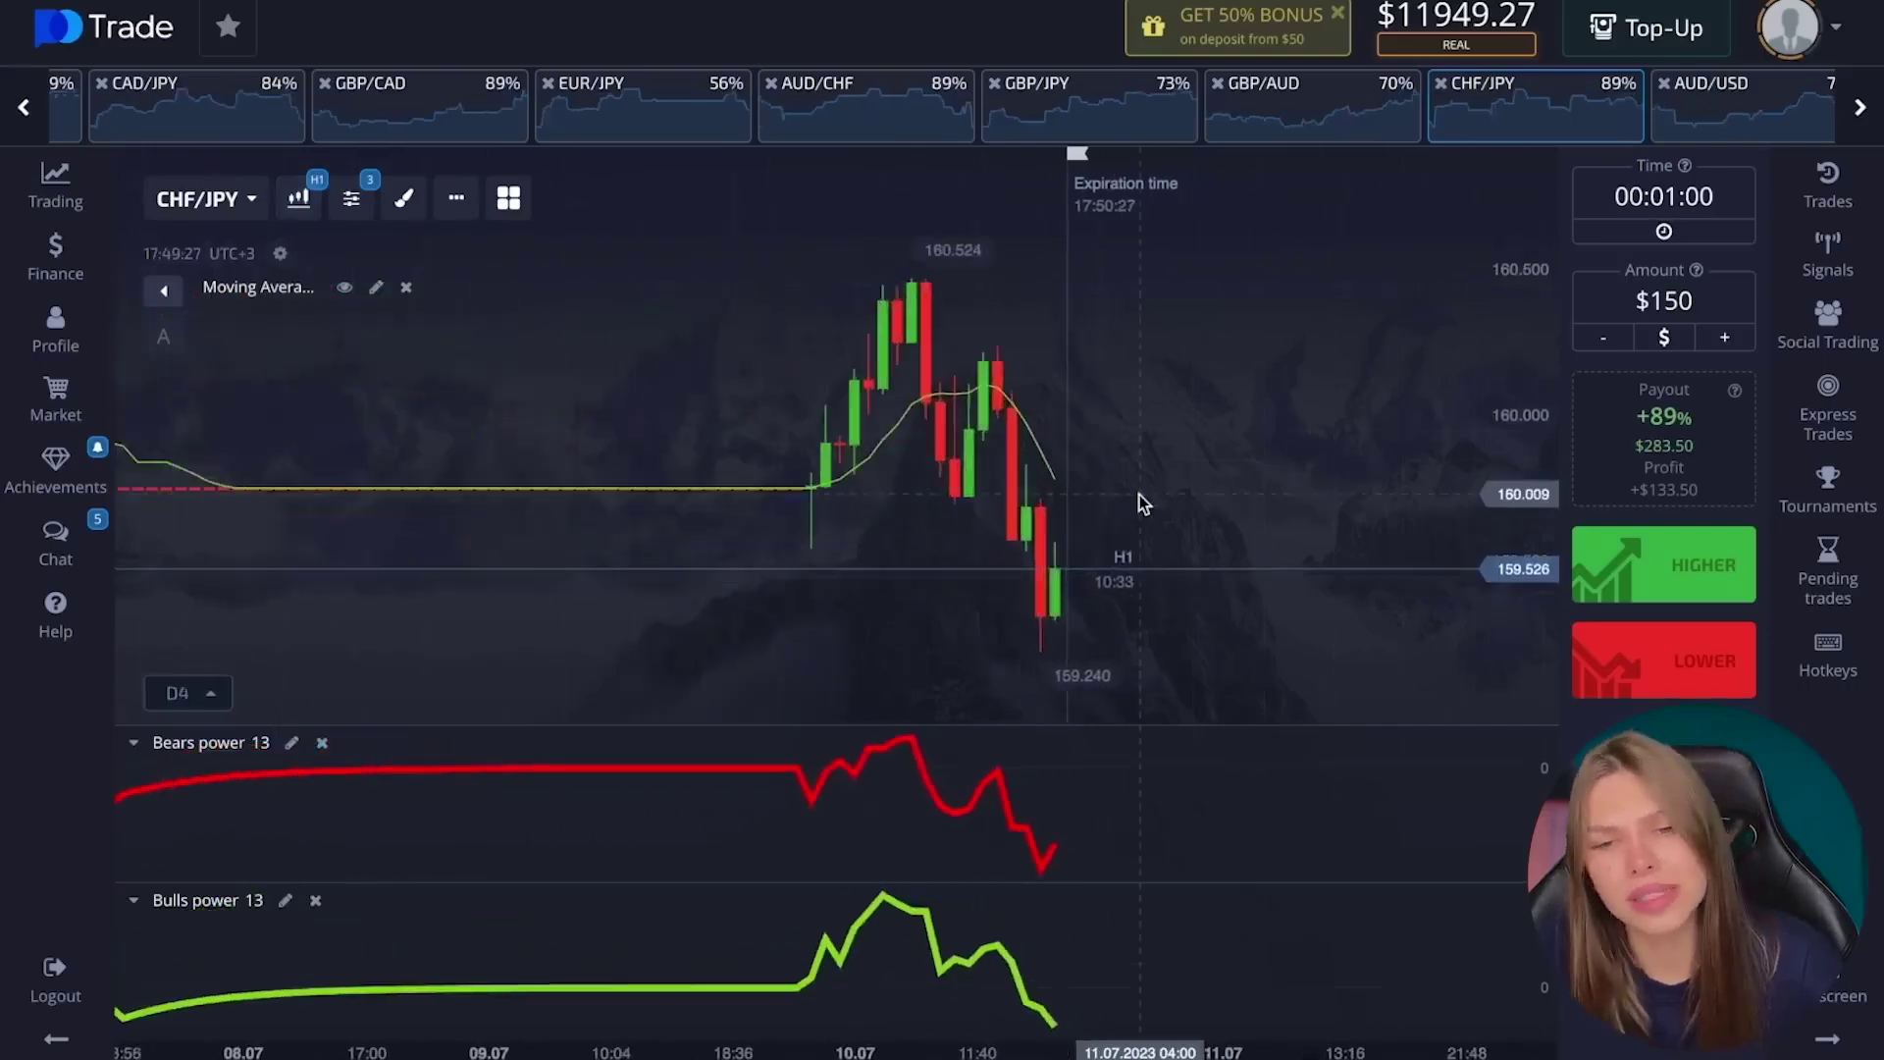
{"action": "scroll", "coordinate": [1140, 495], "scroll_direction": "up", "scroll_amount": 2}
{"action": "scroll", "coordinate": [1139, 495], "scroll_direction": "down", "scroll_amount": 4}
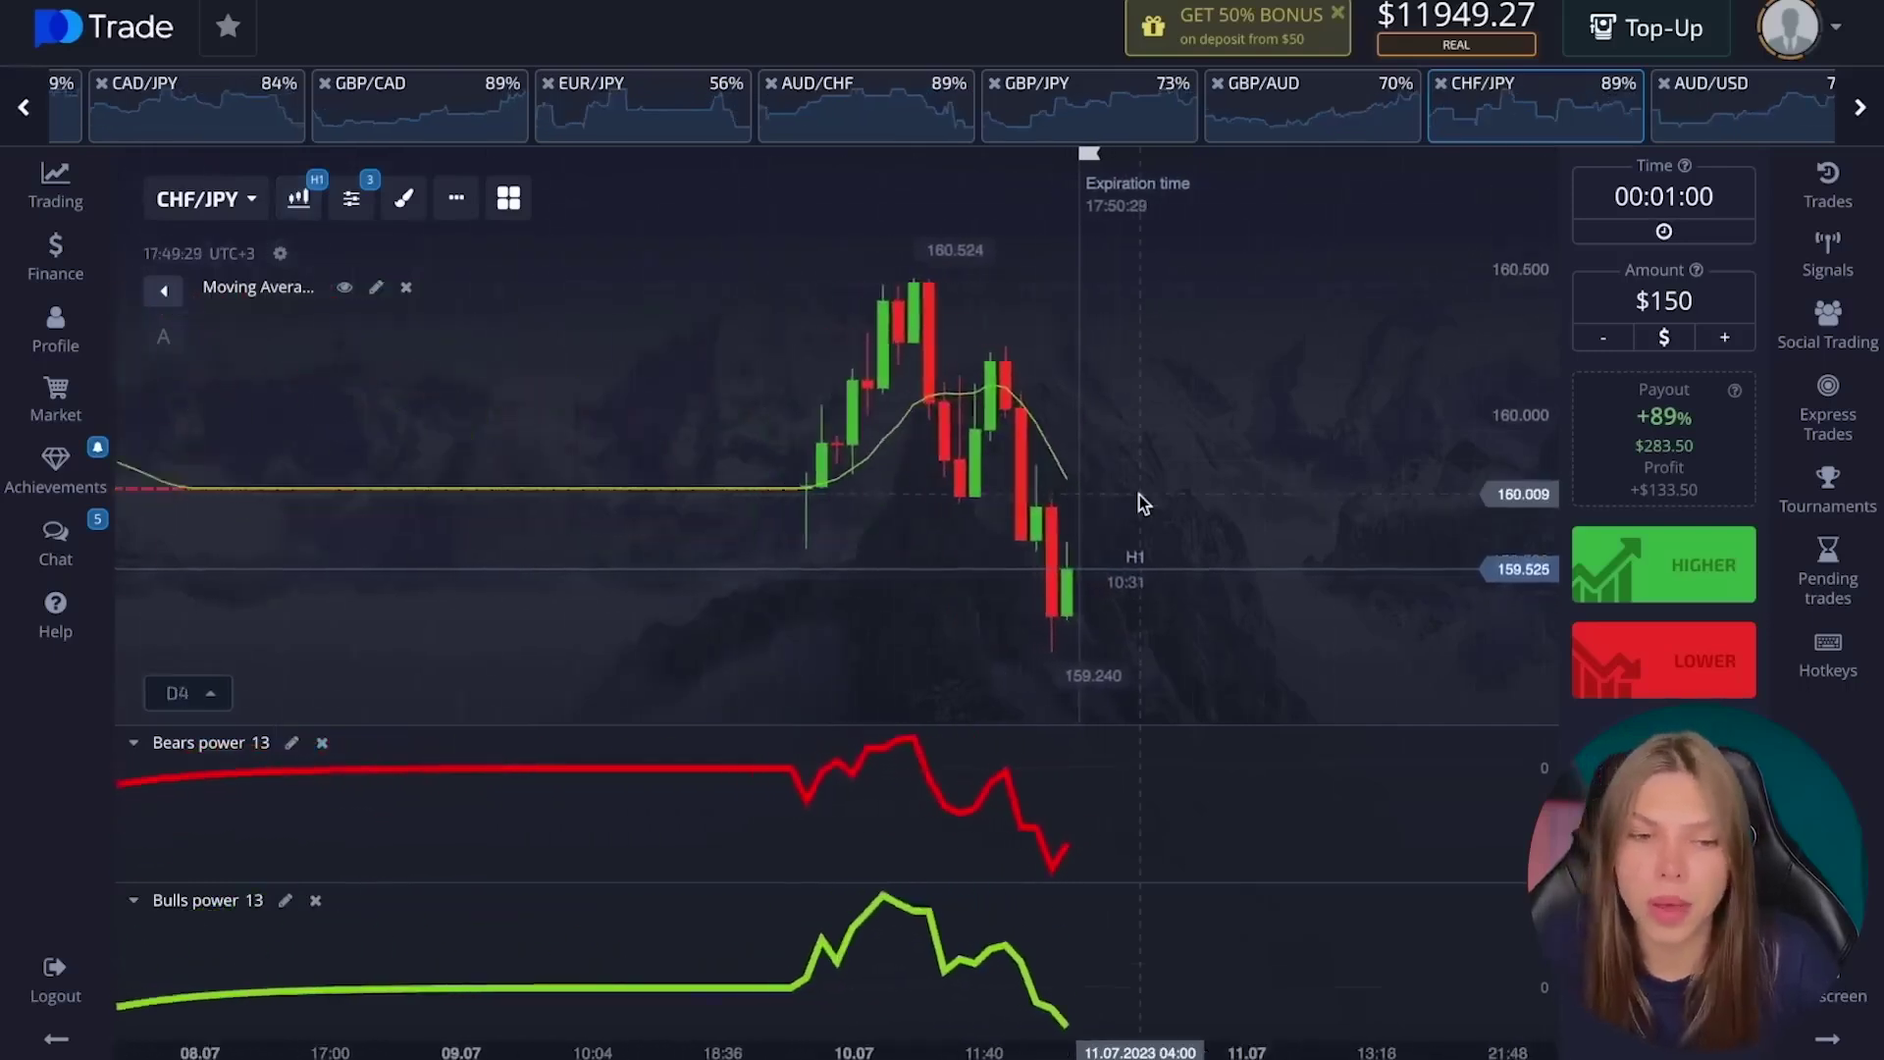
Set CHF/JPY to M1 candles and place a $150 LOWER trade.
{"action": "left_click", "coordinate": [298, 198]}
{"action": "left_click", "coordinate": [639, 493]}
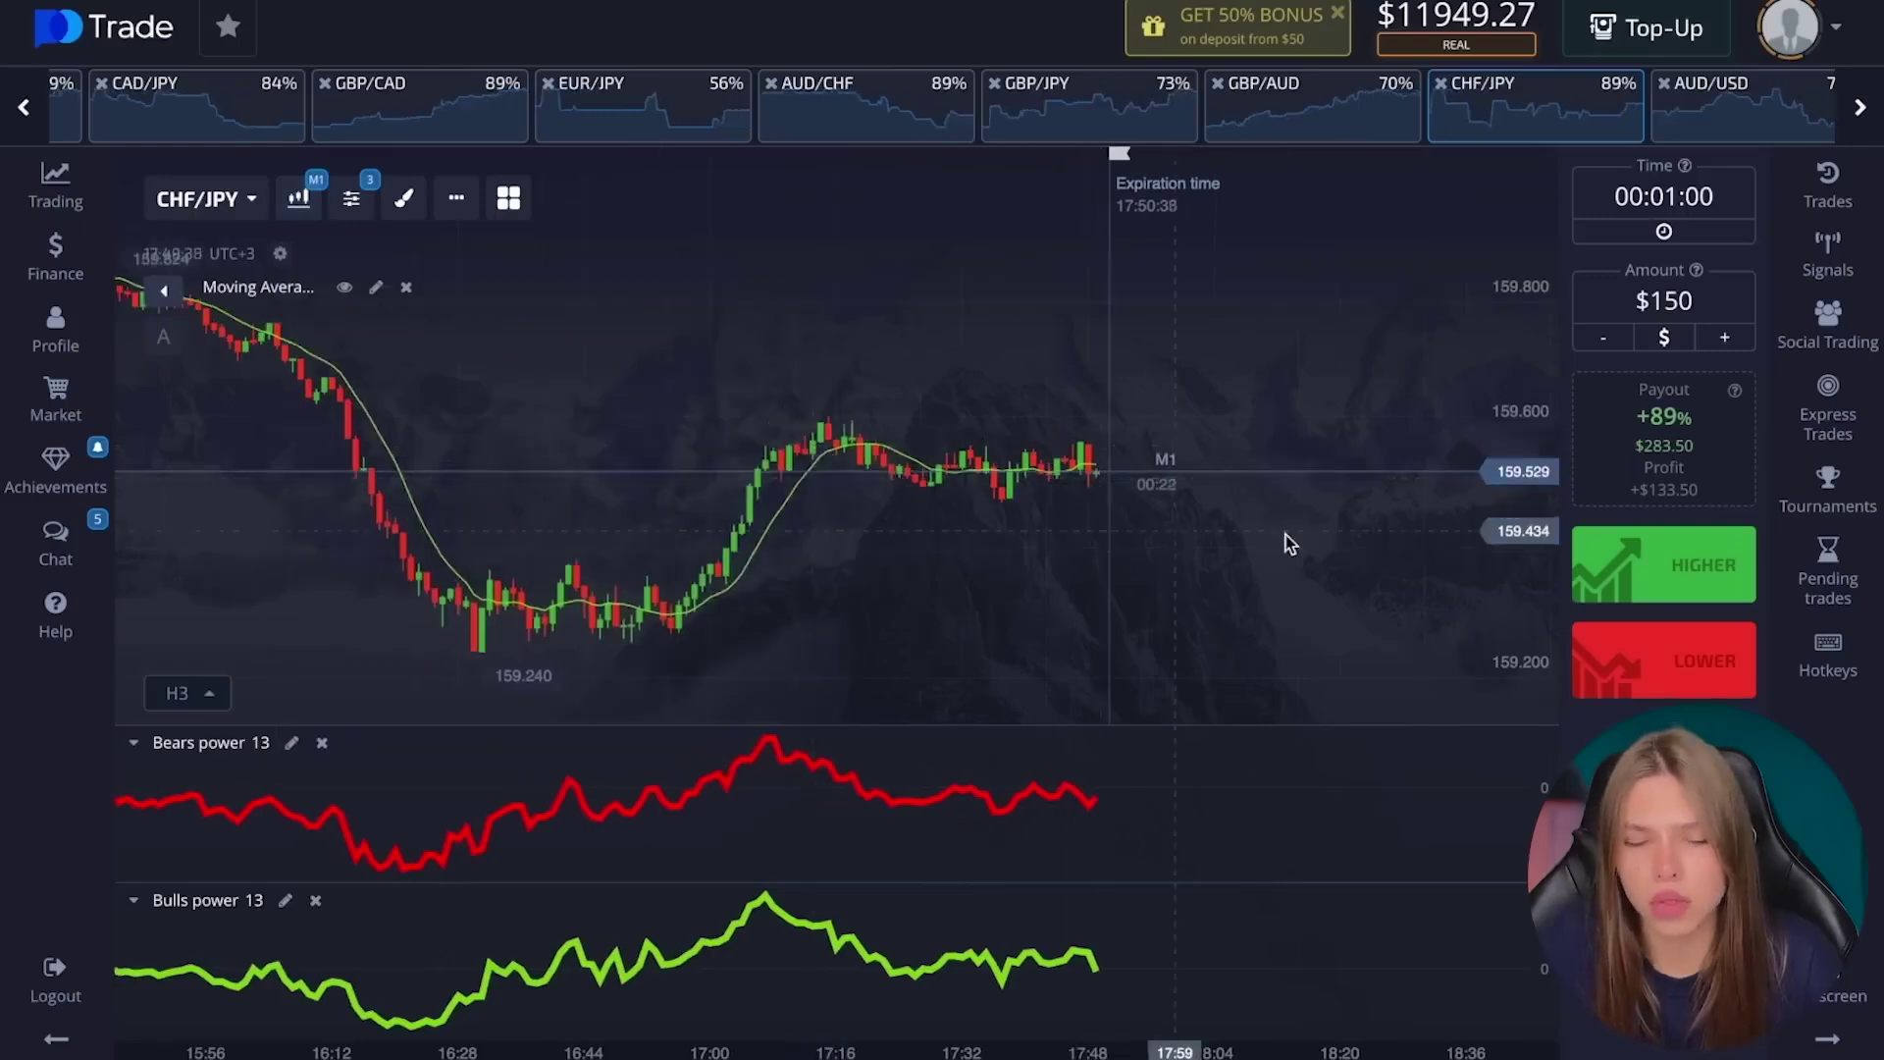
{"action": "left_click", "coordinate": [1640, 677]}
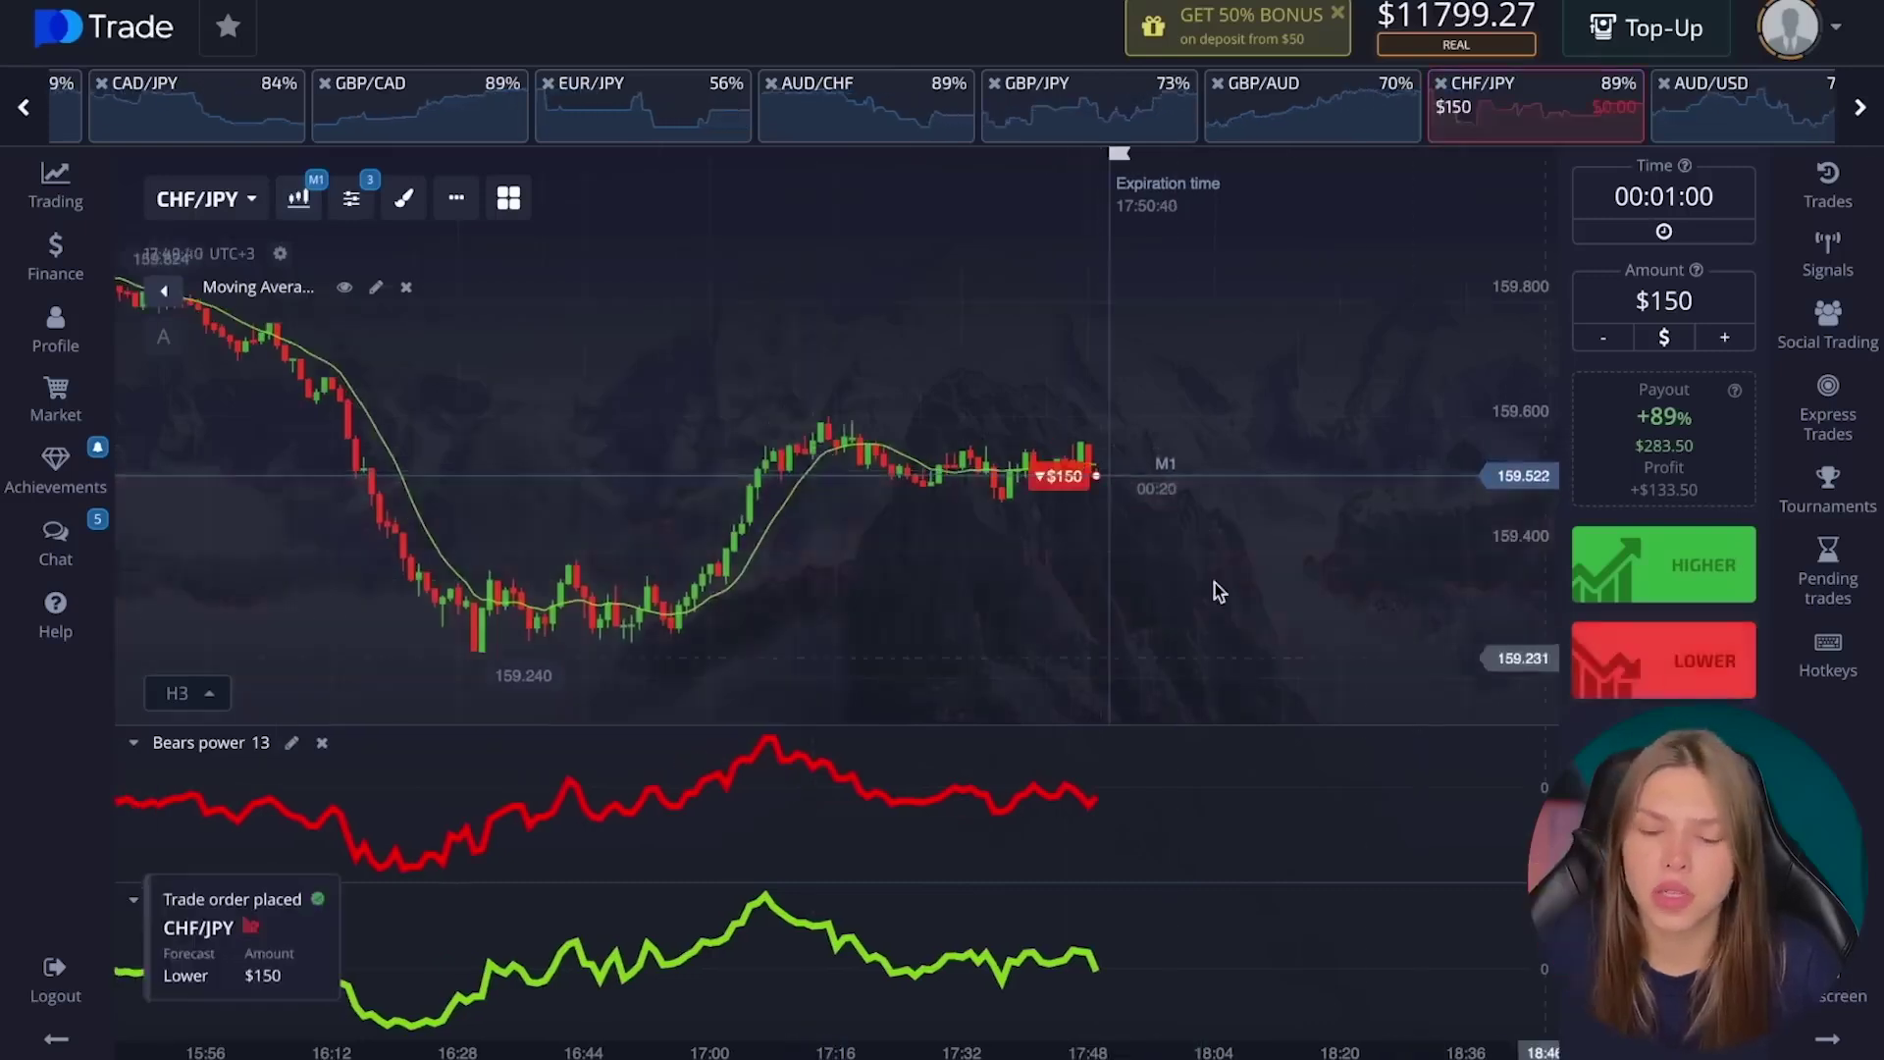
Zoom and pan the chart back to earlier candles while the trade runs.
{"action": "scroll", "coordinate": [1215, 529], "scroll_direction": "up", "scroll_amount": 5}
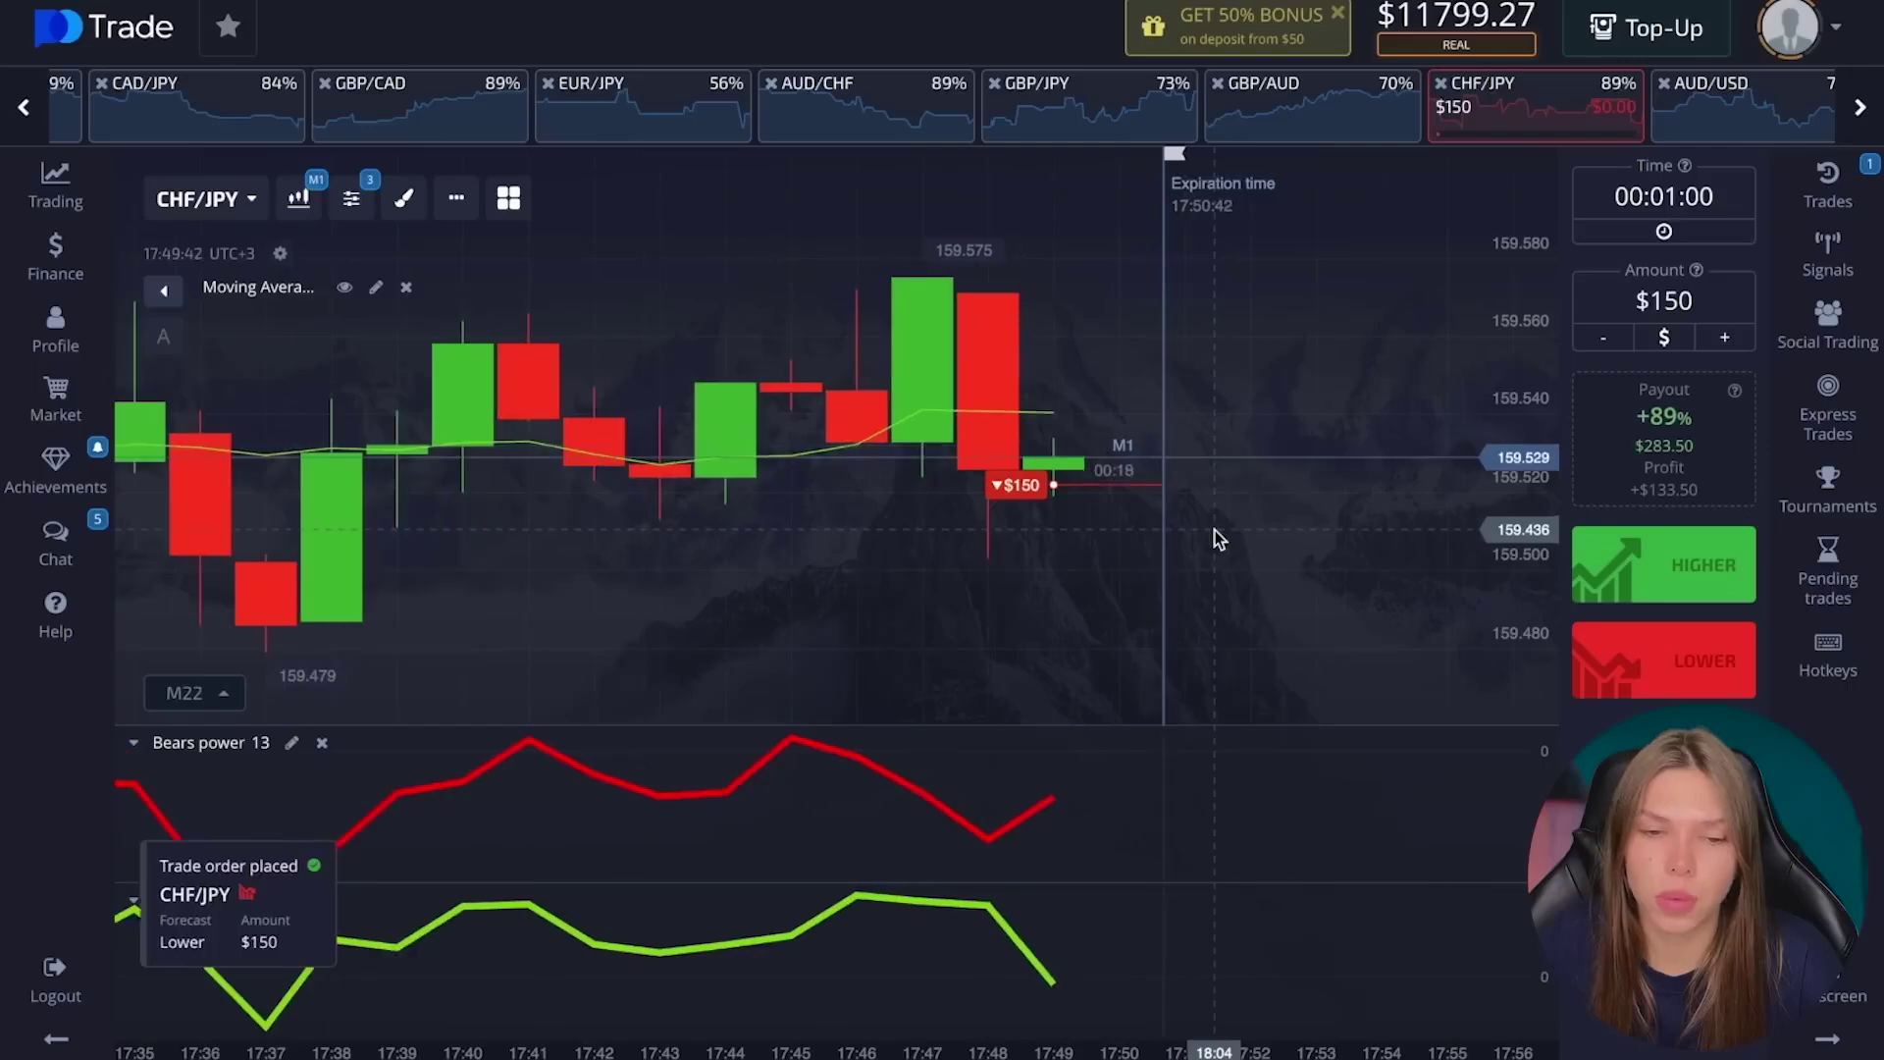
{"action": "scroll", "coordinate": [1050, 528], "scroll_direction": "down", "scroll_amount": 1}
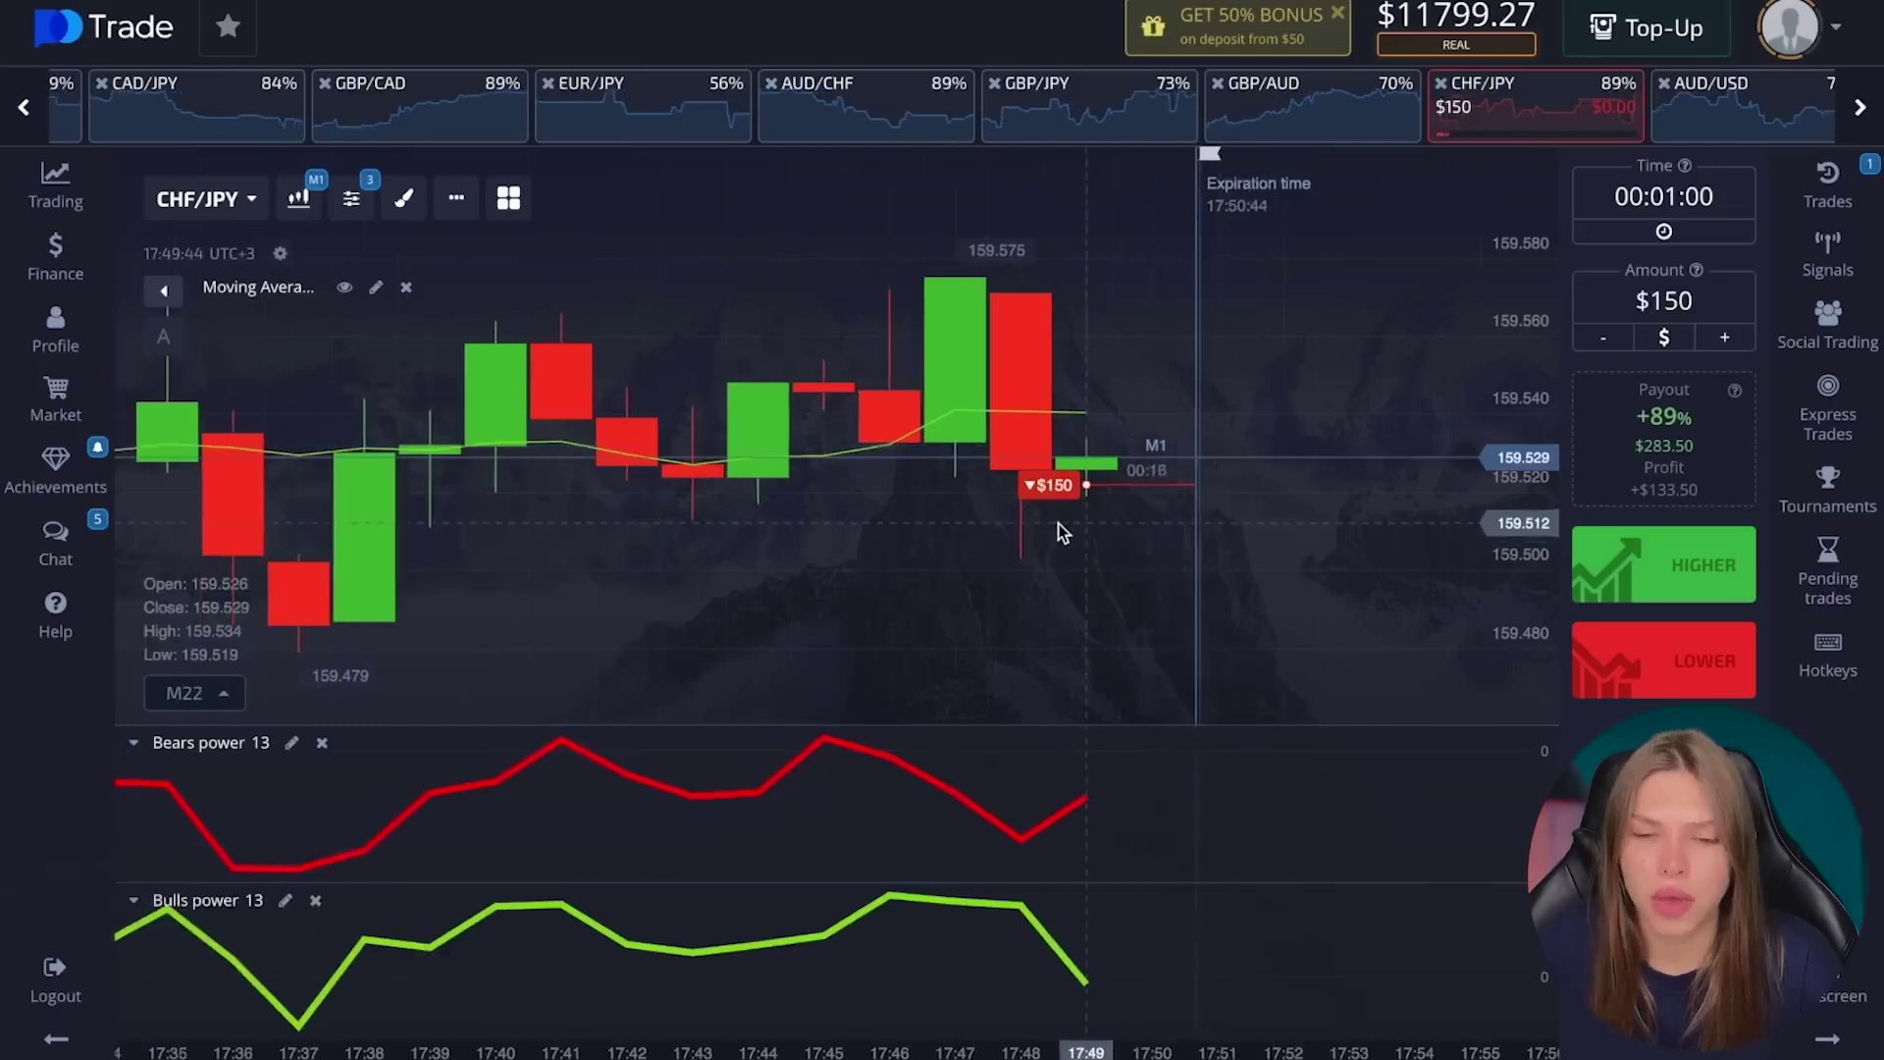
{"action": "scroll", "coordinate": [785, 569], "scroll_direction": "down", "scroll_amount": 2}
{"action": "left_click_drag", "start_coordinate": [738, 583], "coordinate": [980, 622]}
{"action": "left_click_drag", "start_coordinate": [775, 485], "coordinate": [579, 520]}
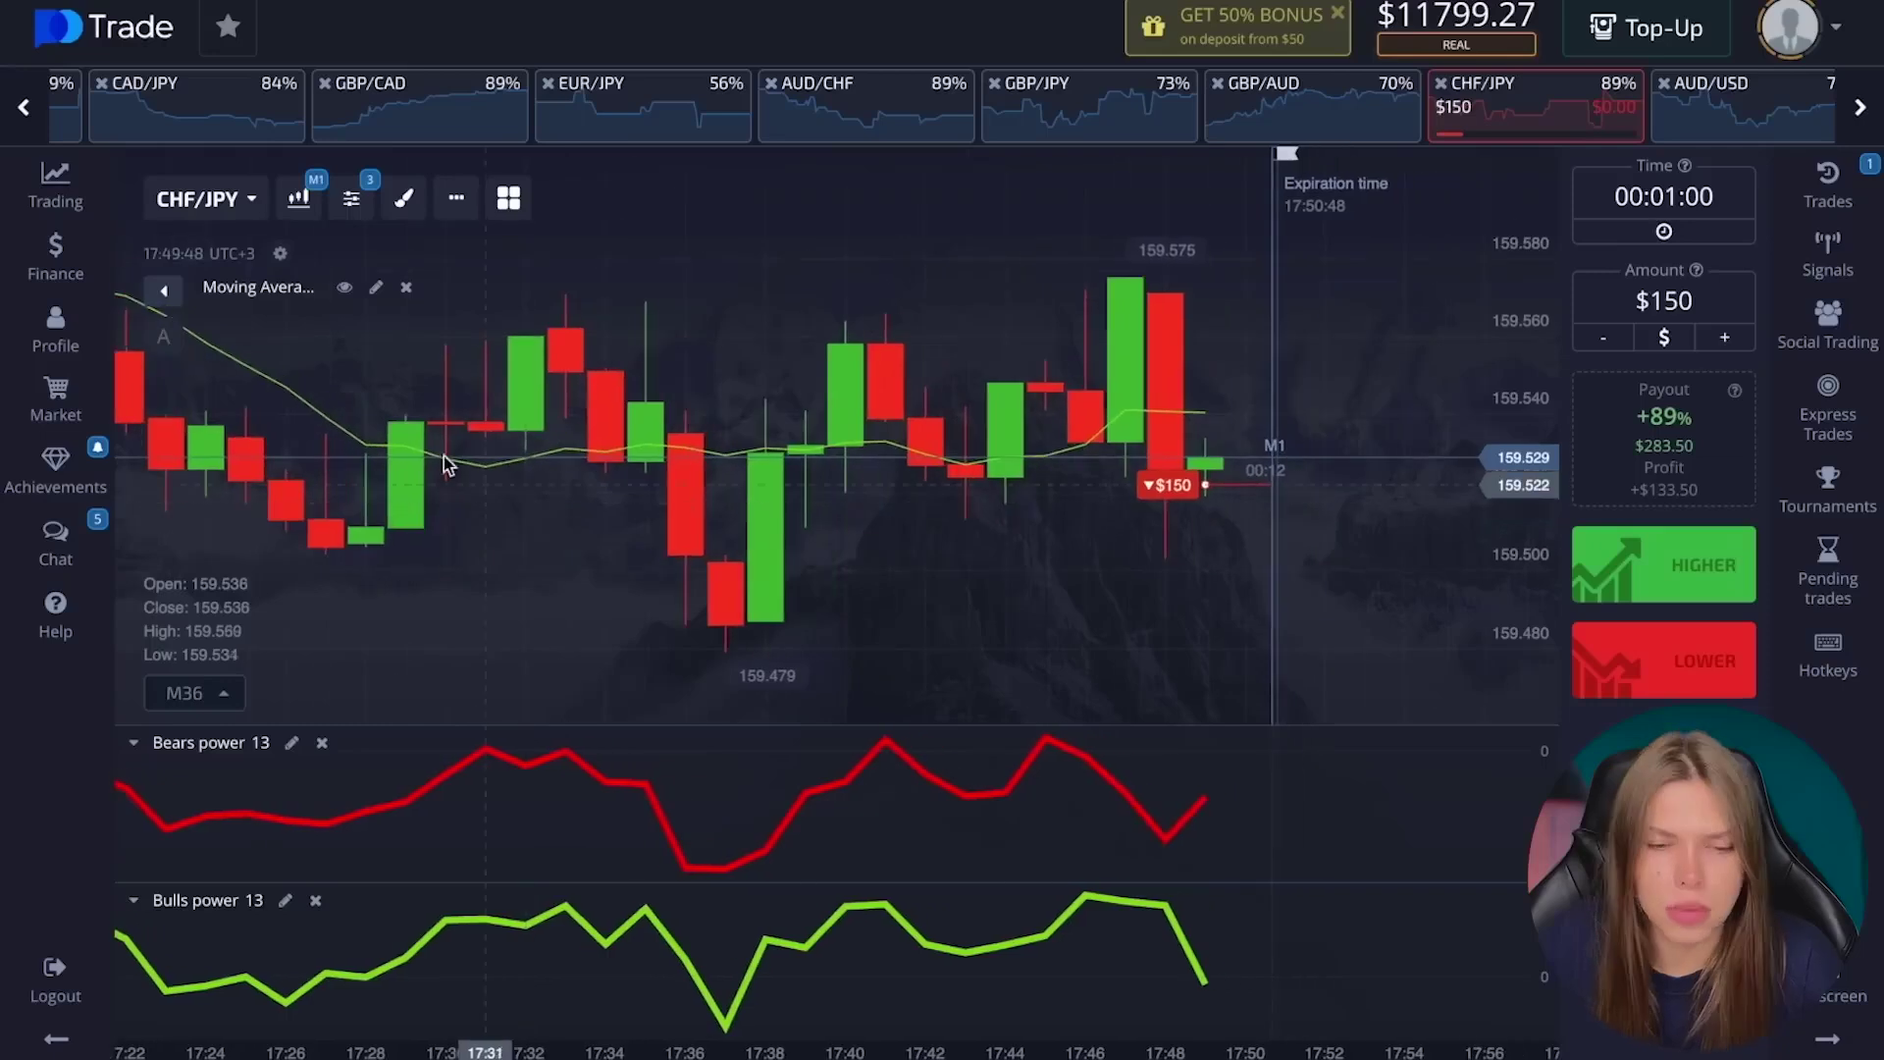
{"action": "left_click_drag", "start_coordinate": [600, 436], "coordinate": [833, 497]}
{"action": "scroll", "coordinate": [1151, 427], "scroll_direction": "down", "scroll_amount": 3}
{"action": "scroll", "coordinate": [1151, 427], "scroll_direction": "up", "scroll_amount": 6}
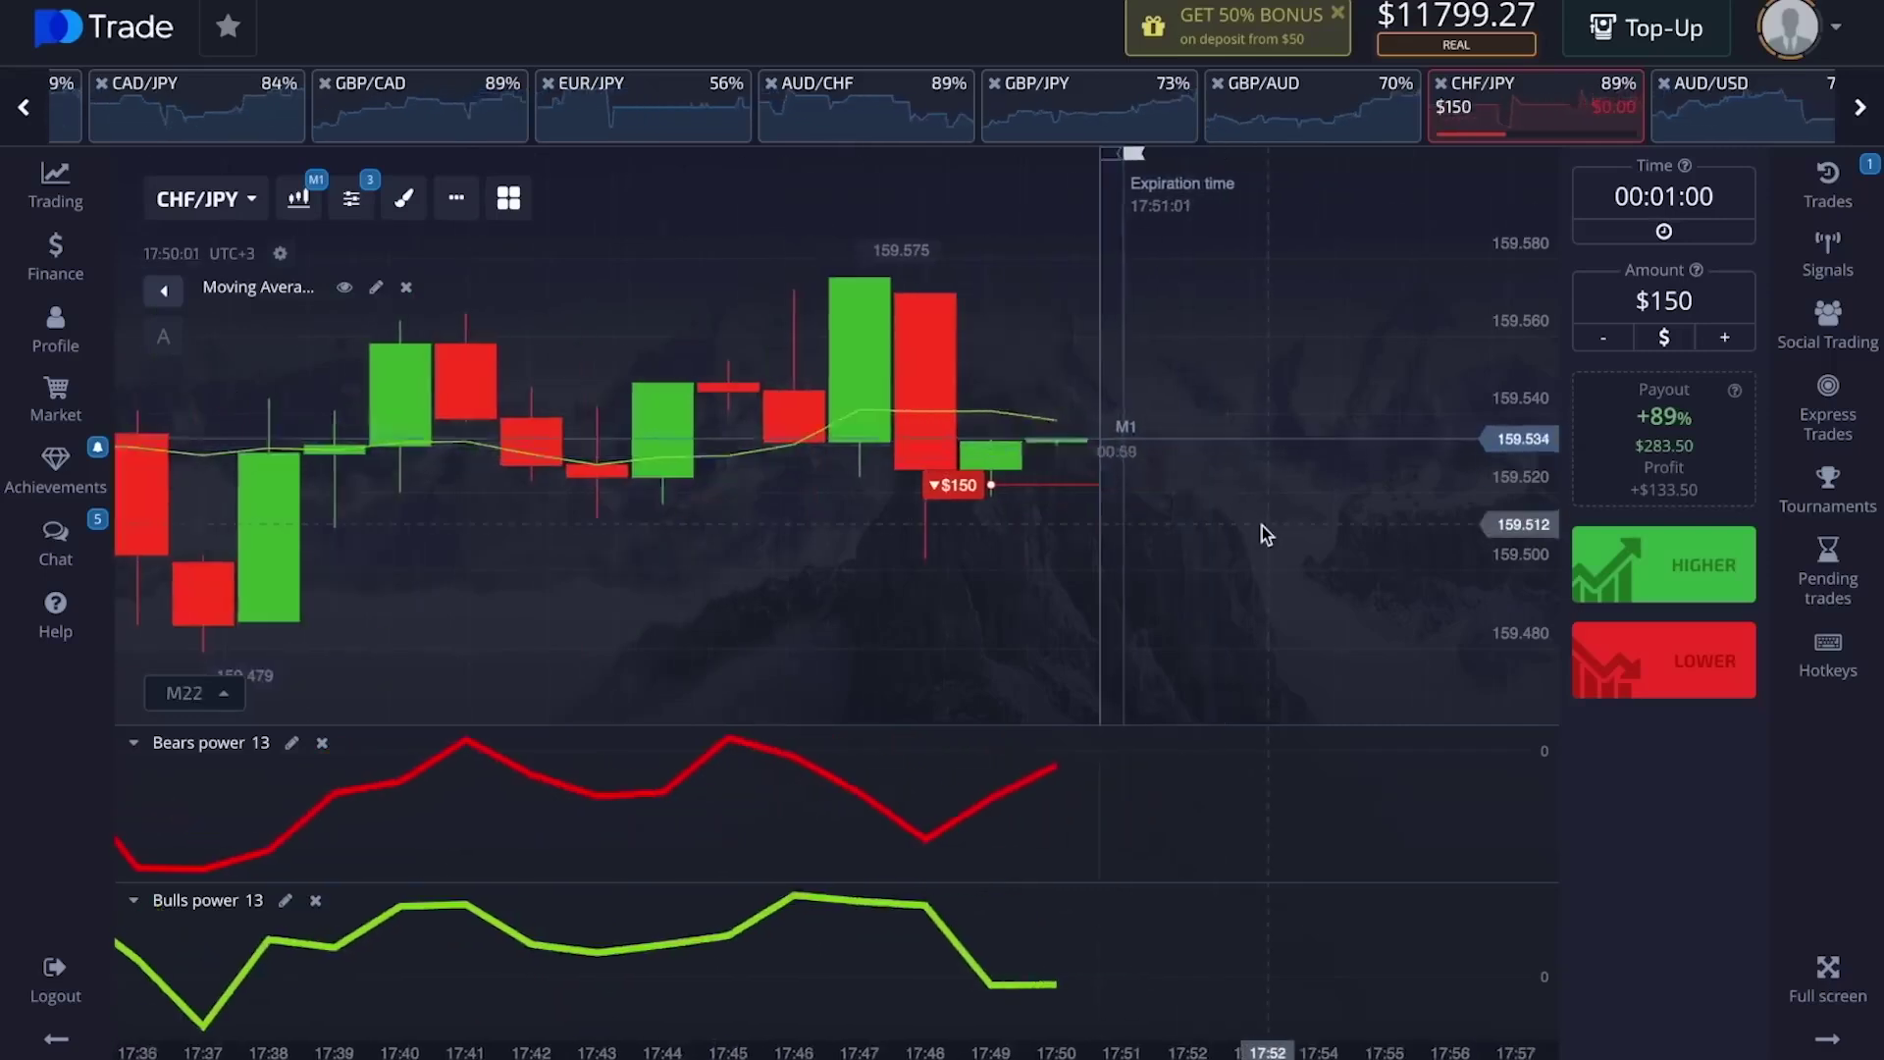